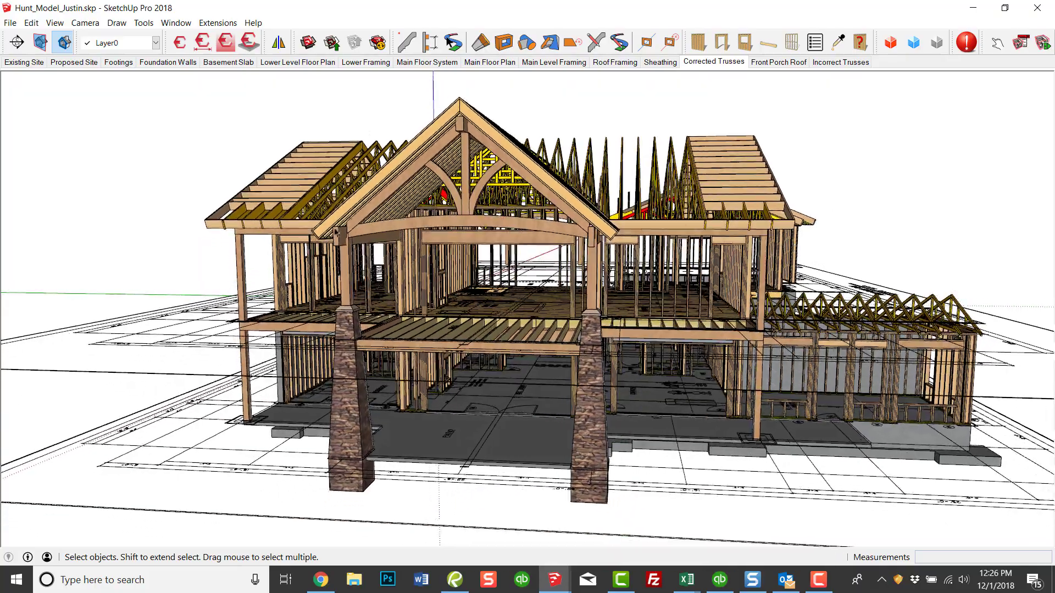
# Turn the house model slightly, then minimize SketchUp to reach the elevation PDF.
pyautogui.scroll(3, 509, 224)
pyautogui.moveTo(508, 224); pyautogui.dragTo(616, 221, button='middle')
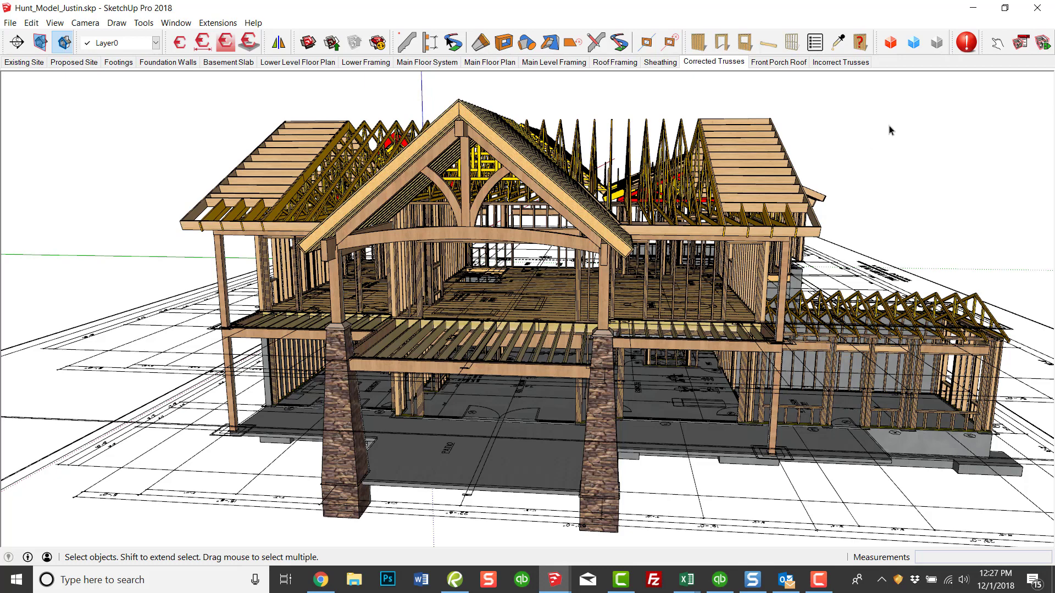
pyautogui.click(977, 9)
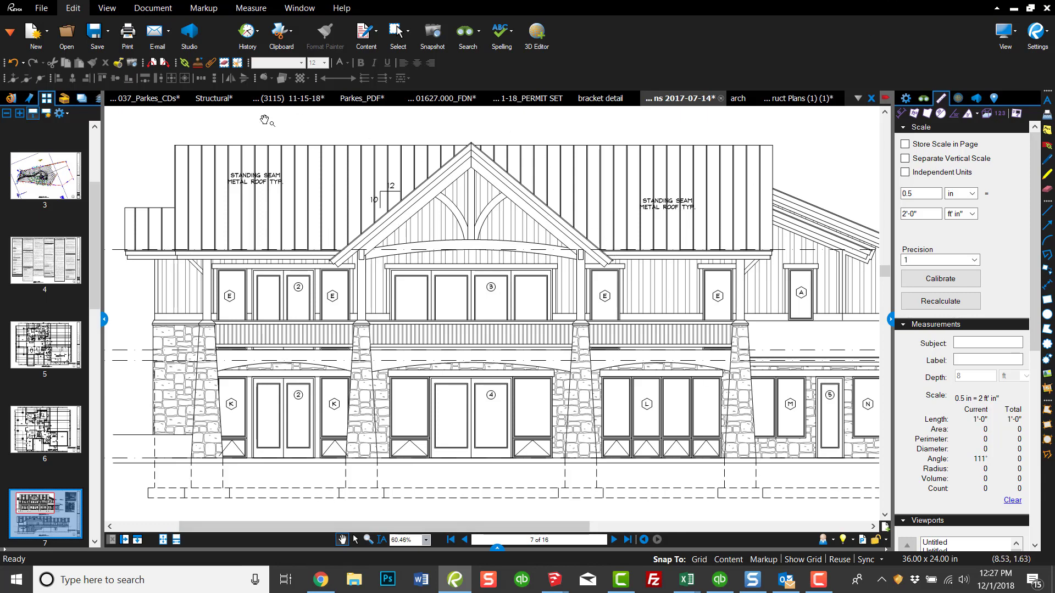
# Zoom into the front elevation in Revu and snapshot the central gable bay with its arch truss.
pyautogui.scroll(-5, 520, 308)
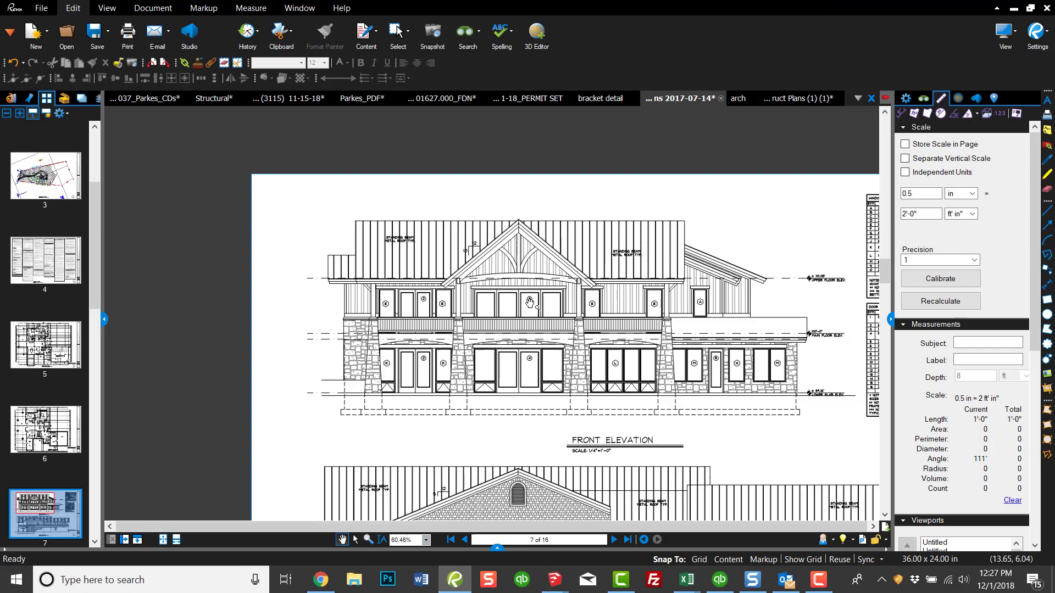
pyautogui.scroll(3, 528, 297)
pyautogui.scroll(6, 528, 291)
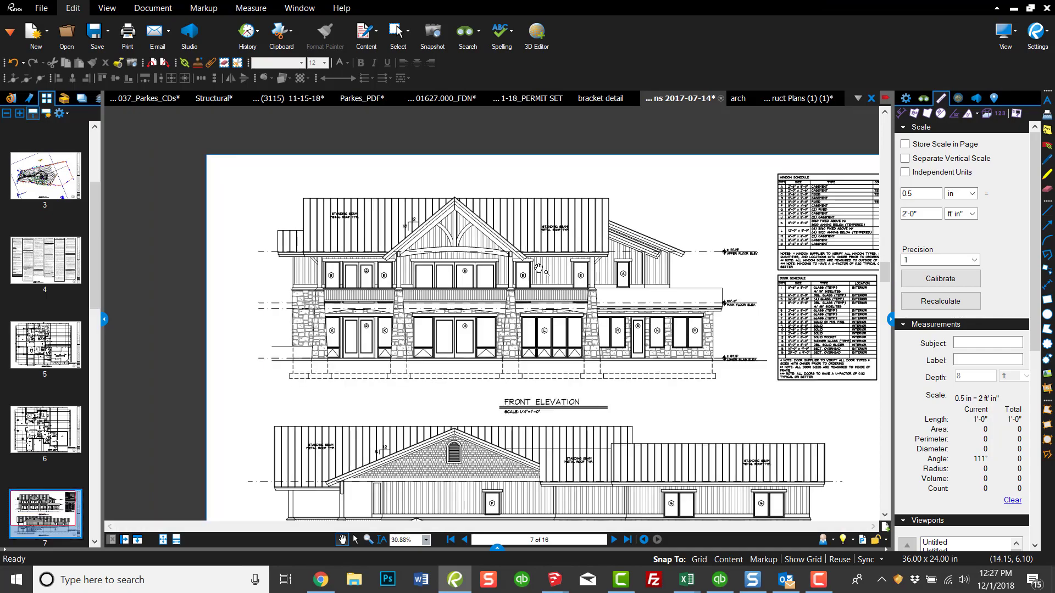
pyautogui.scroll(1, 547, 251)
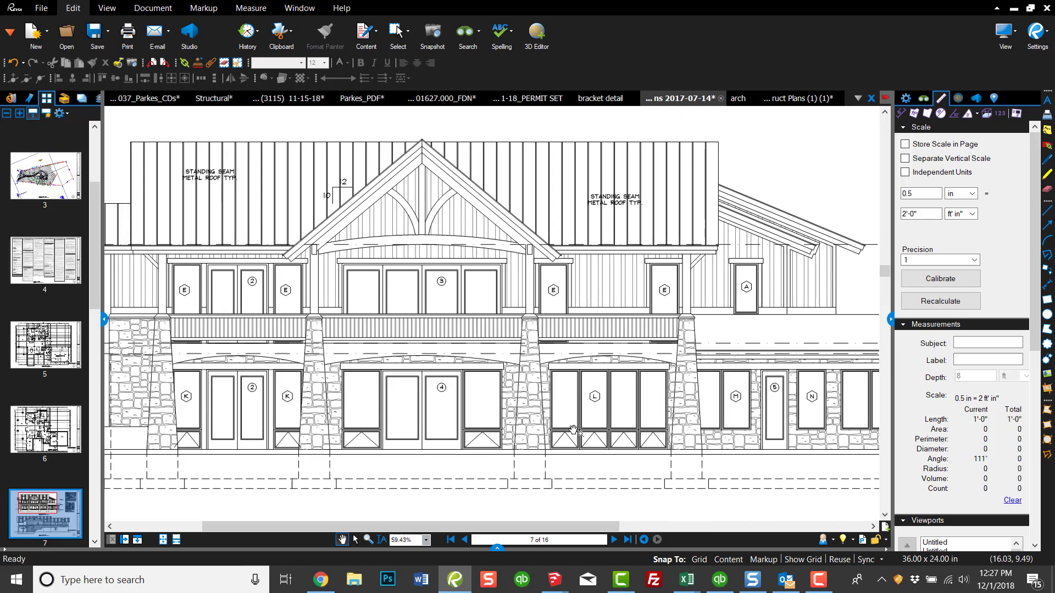
pyautogui.click(433, 34)
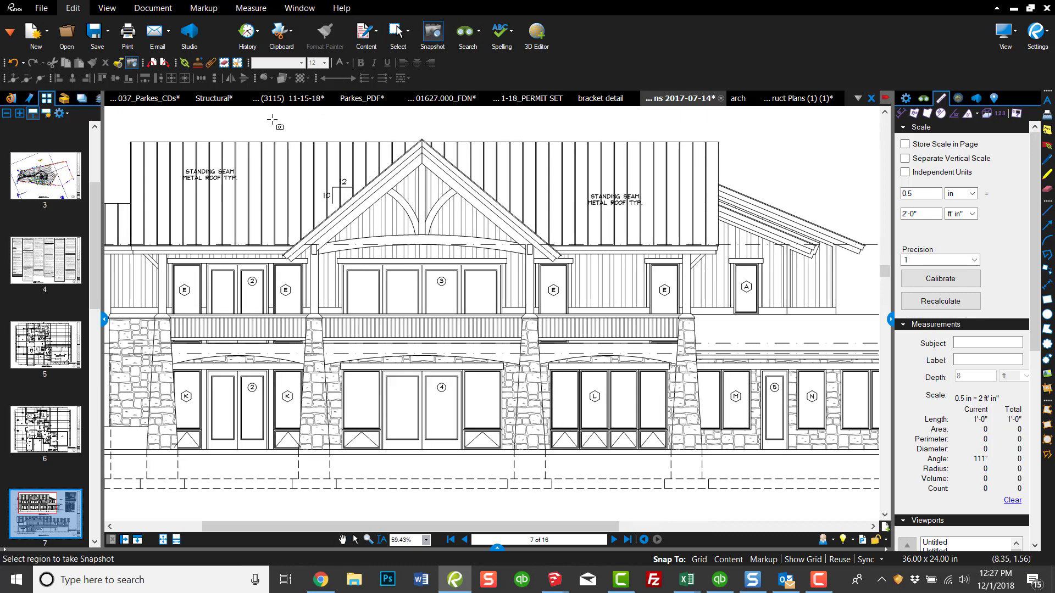
pyautogui.moveTo(272, 119); pyautogui.dragTo(573, 507)
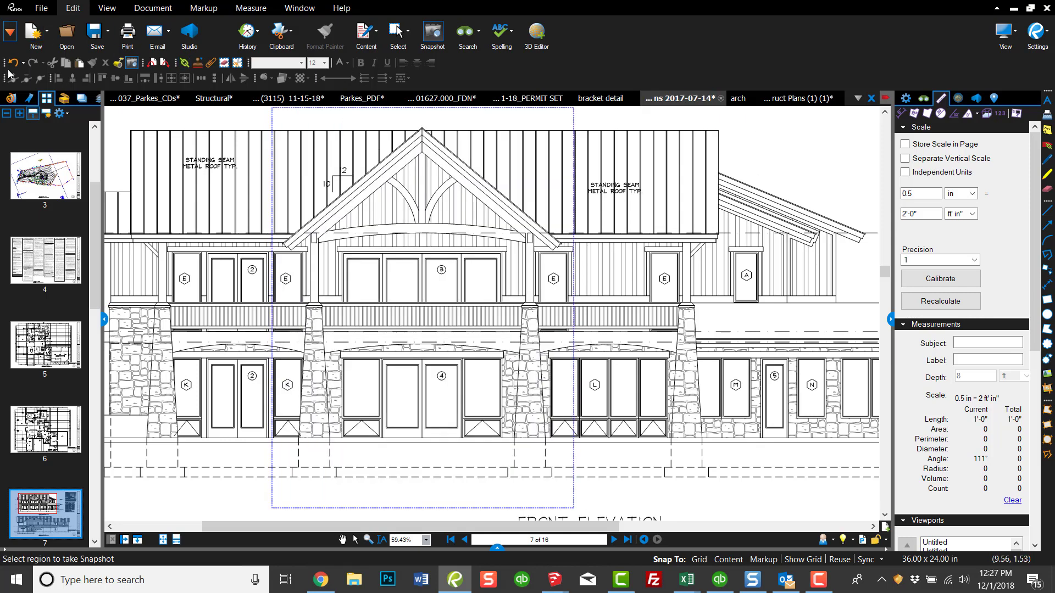
# Paste the gable snapshot onto a new blank 8.5 x 11 page and position it.
pyautogui.click(40, 38)
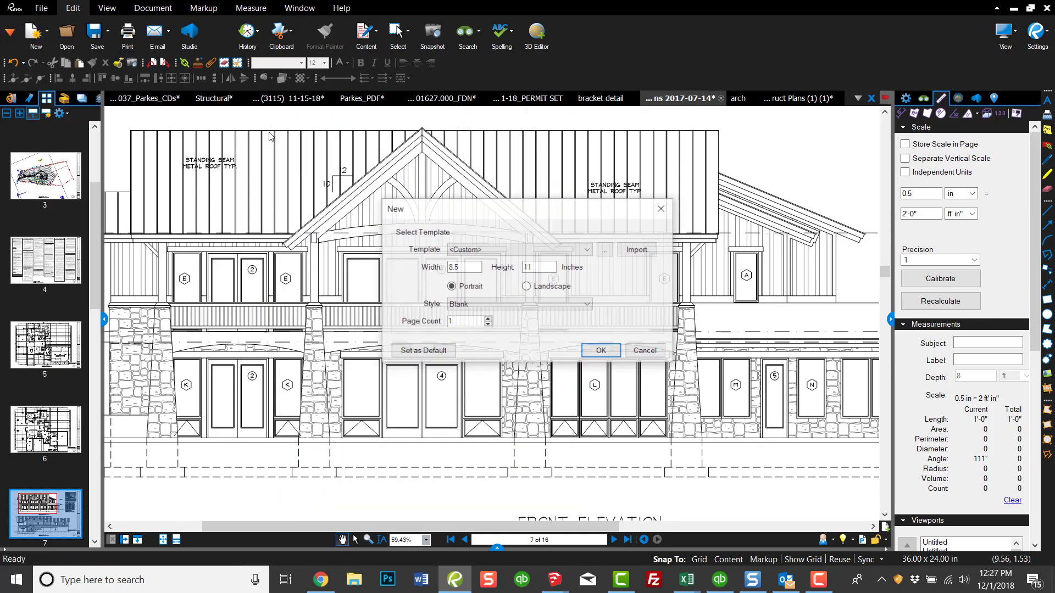
pyautogui.click(584, 346)
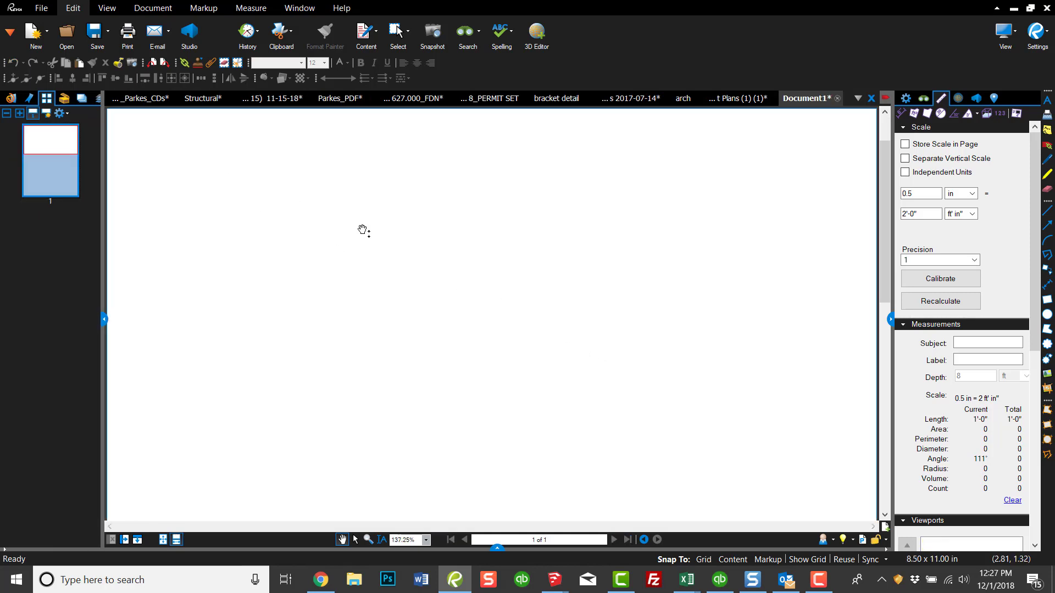
pyautogui.scroll(-4, 399, 217)
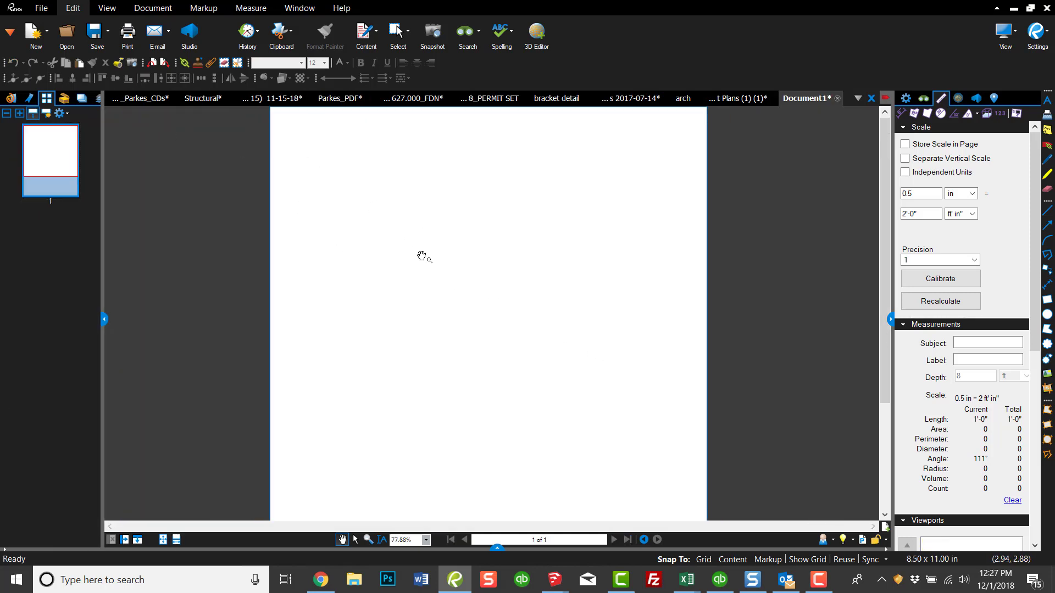
pyautogui.hotkey('ctrl', 'v')
pyautogui.moveTo(583, 273); pyautogui.dragTo(483, 470)
pyautogui.scroll(-2, 488, 468)
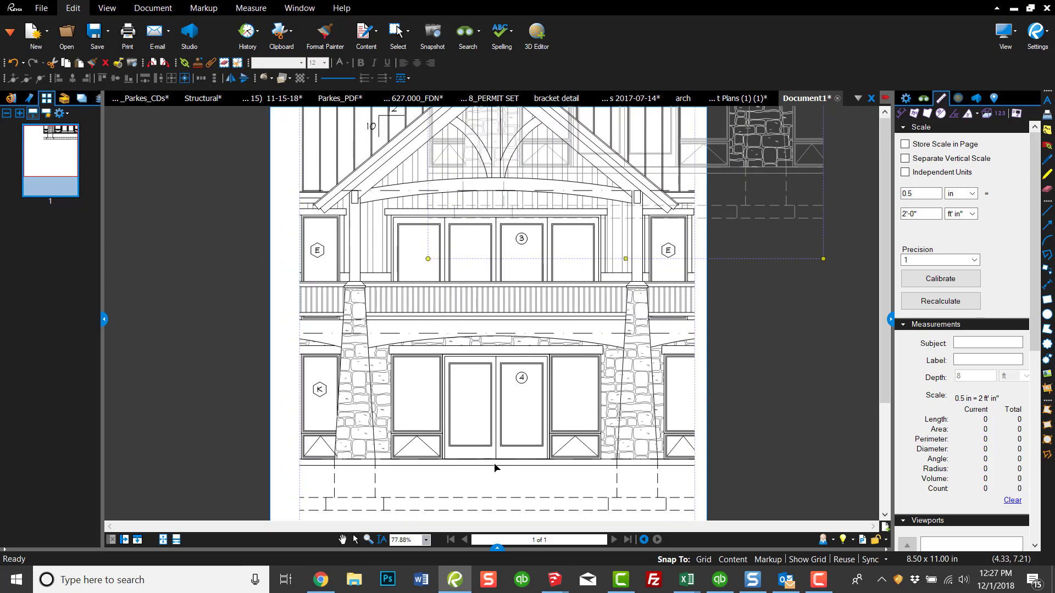
pyautogui.press('Up')
pyautogui.press('Up')
pyautogui.press('Up')
pyautogui.press('Up')
pyautogui.press('Up')
pyautogui.press('Up')
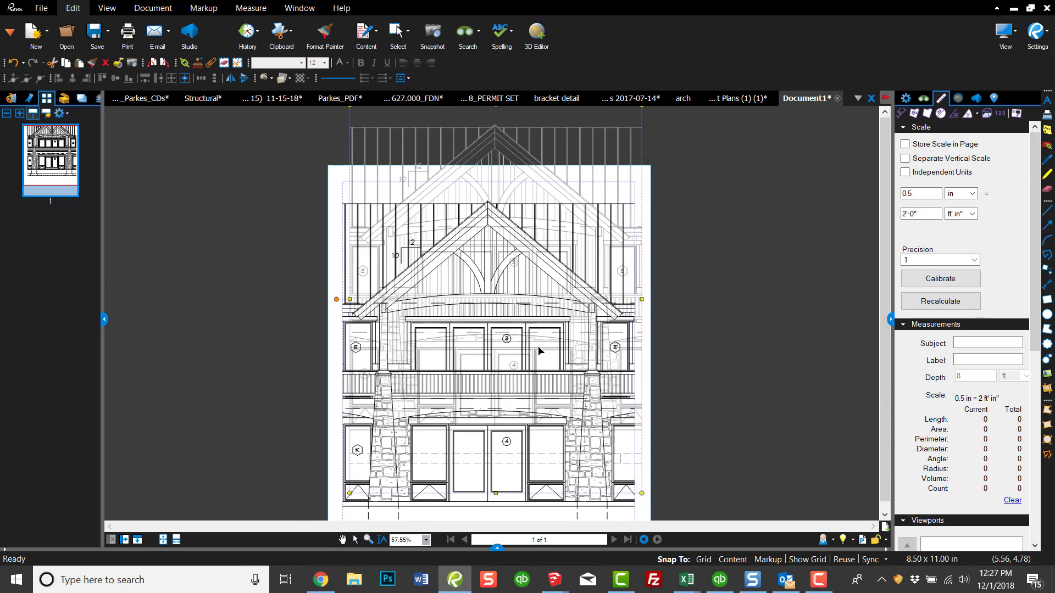
pyautogui.scroll(-1, 619, 368)
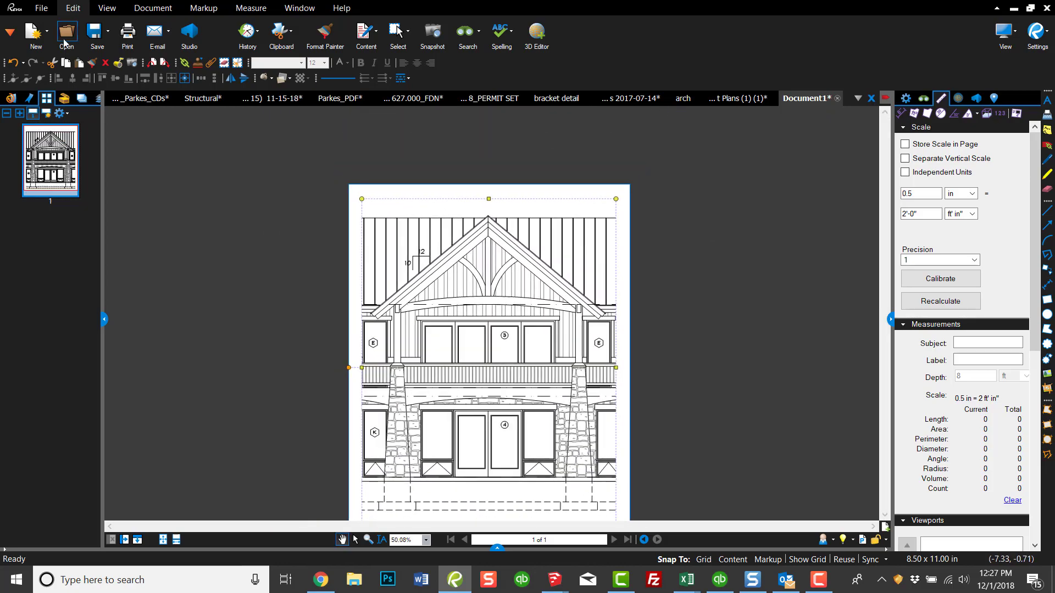
# Save the new page to the Desktop as timberframe.pdf.
pyautogui.click(103, 52)
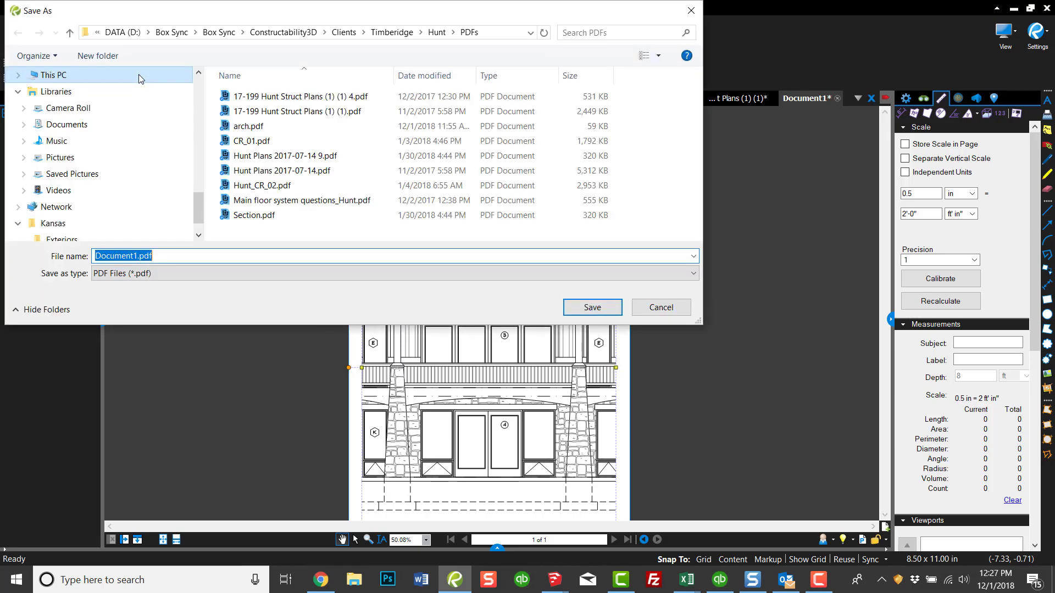
pyautogui.scroll(8, 66, 132)
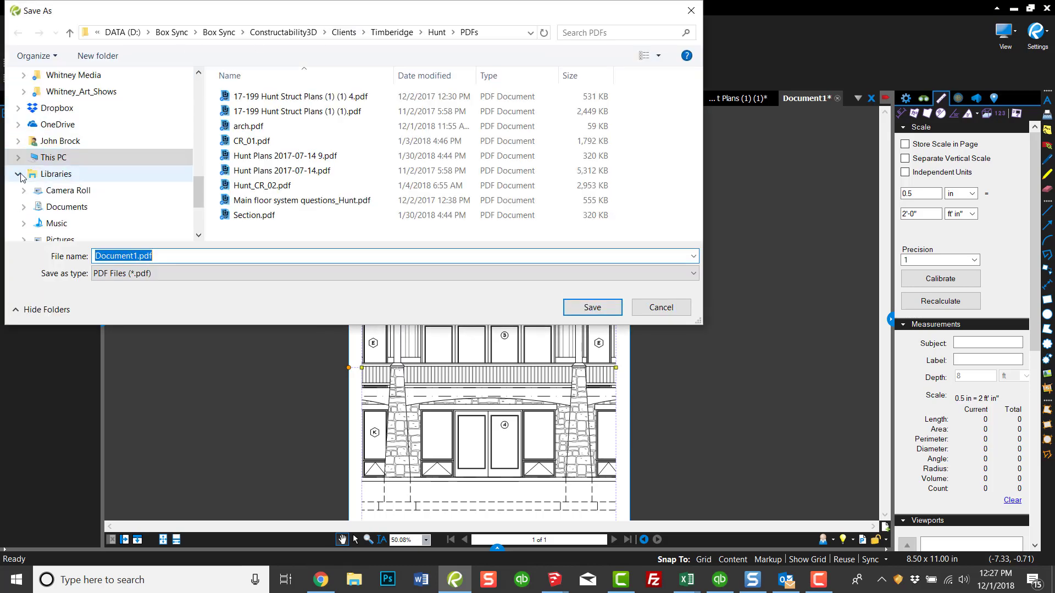
pyautogui.scroll(5, 55, 164)
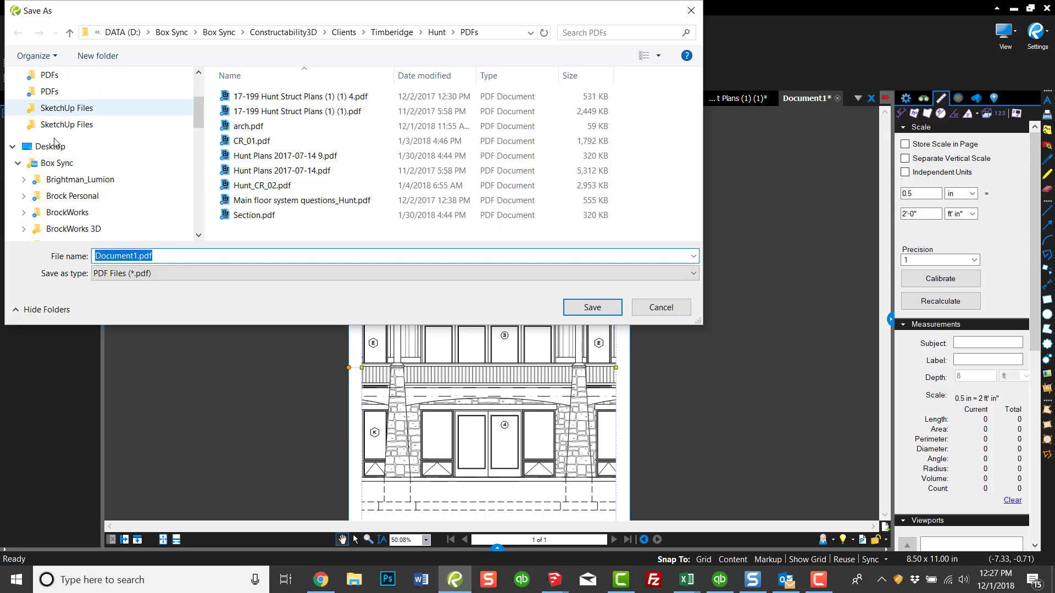
pyautogui.scroll(-1, 77, 208)
pyautogui.click(84, 229)
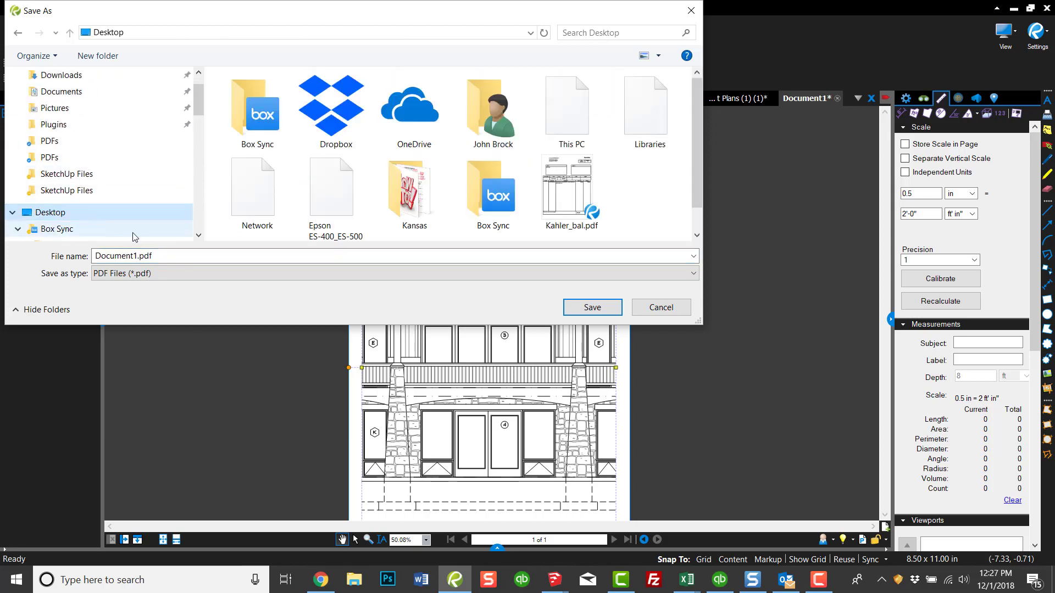
pyautogui.write('t')
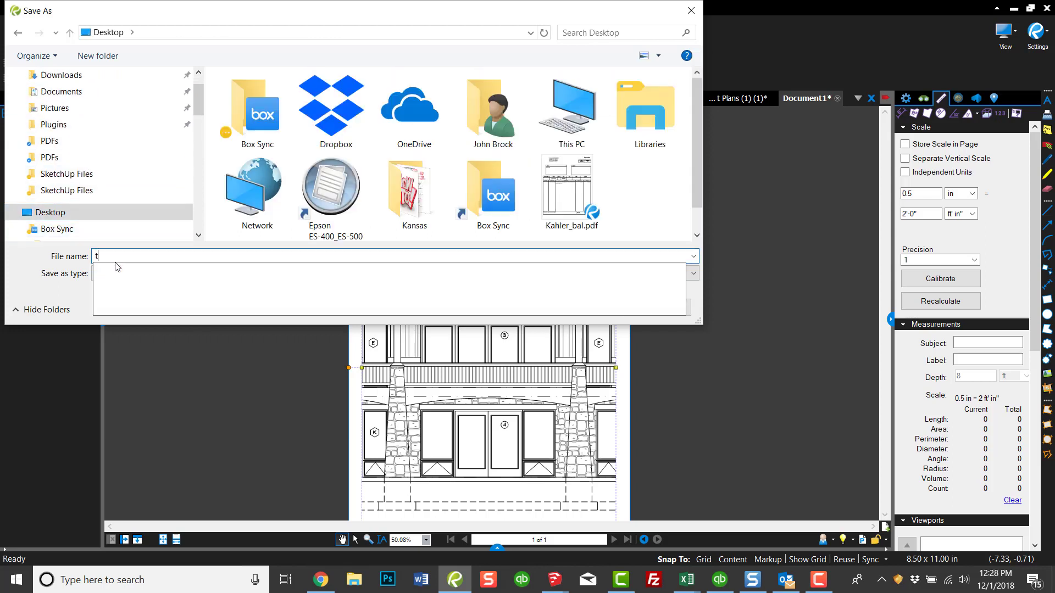
pyautogui.write('imberframe')
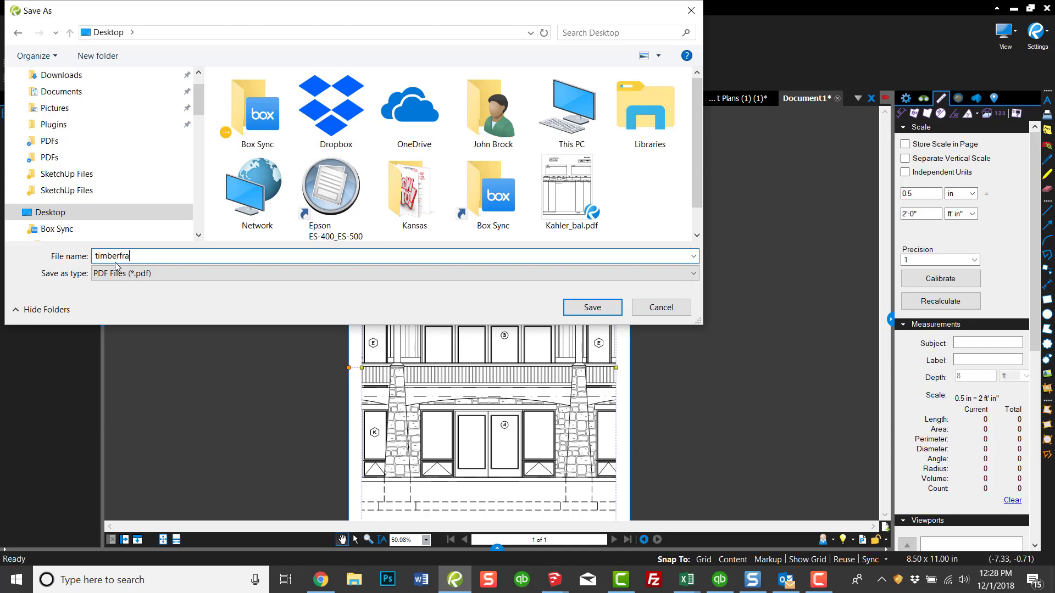
pyautogui.click(604, 307)
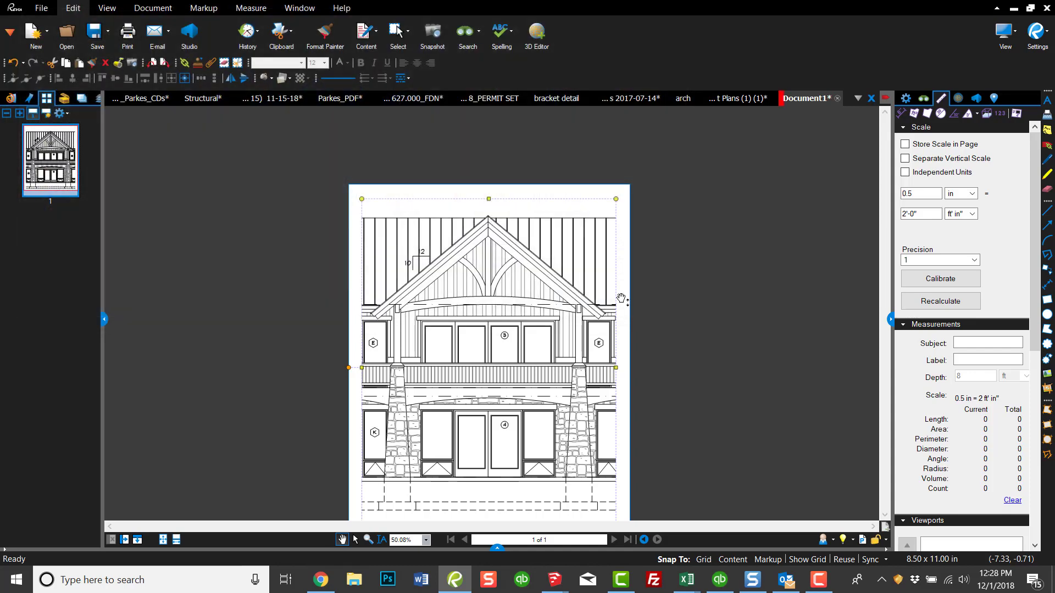
# Back in SketchUp, import timberframe.pdf from the Desktop via Extensions > Import PDF file.
pyautogui.click(1013, 8)
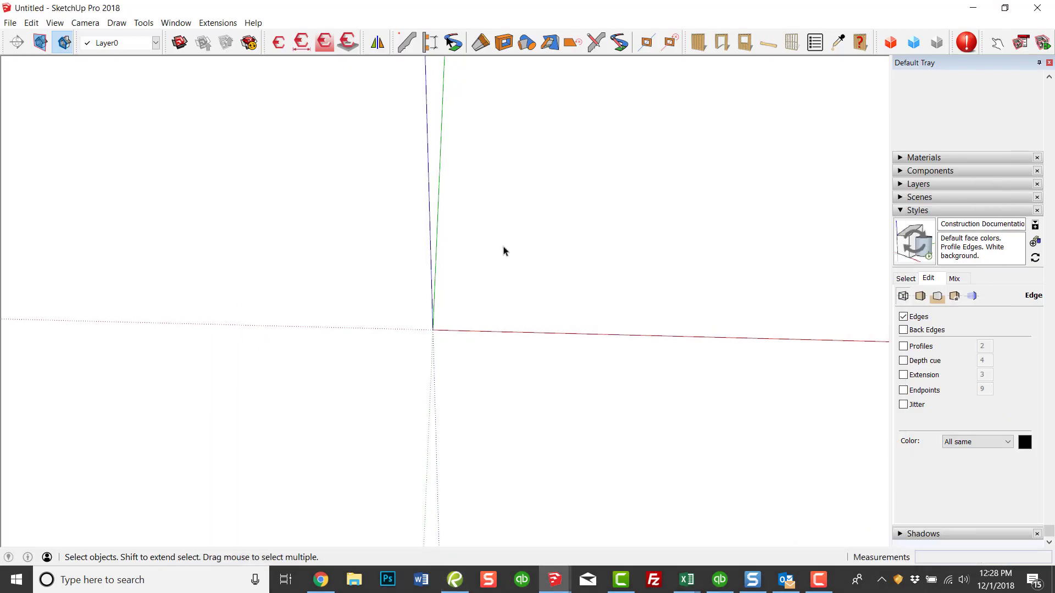
pyautogui.click(215, 23)
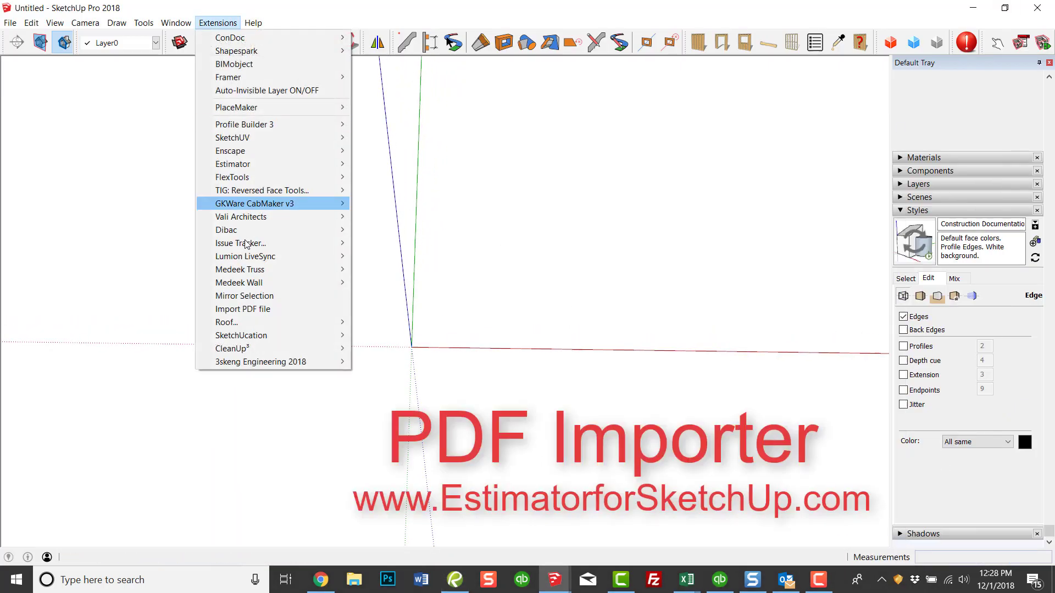
pyautogui.click(258, 309)
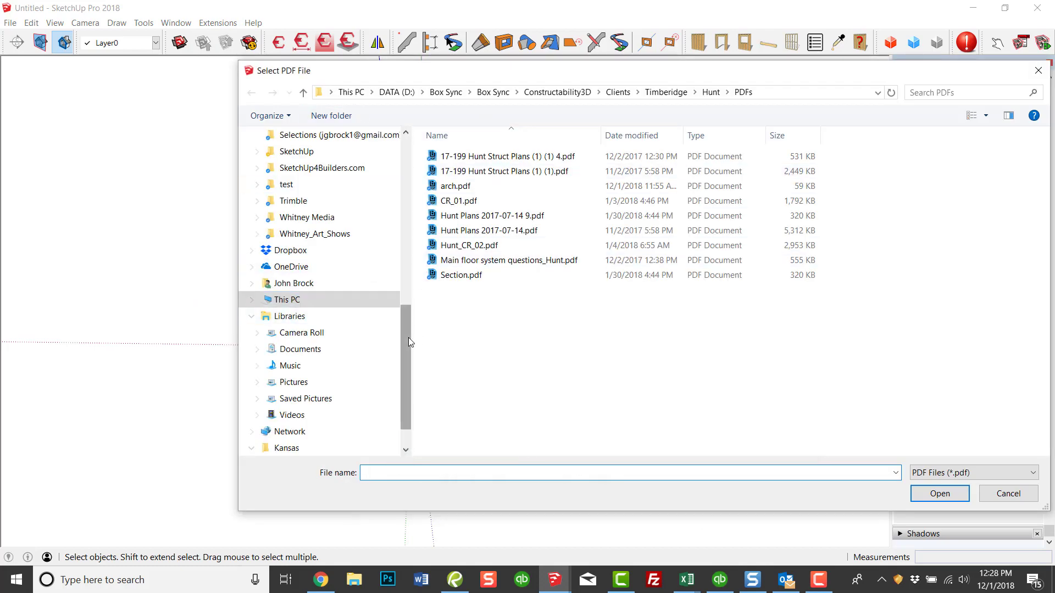
pyautogui.scroll(3, 332, 201)
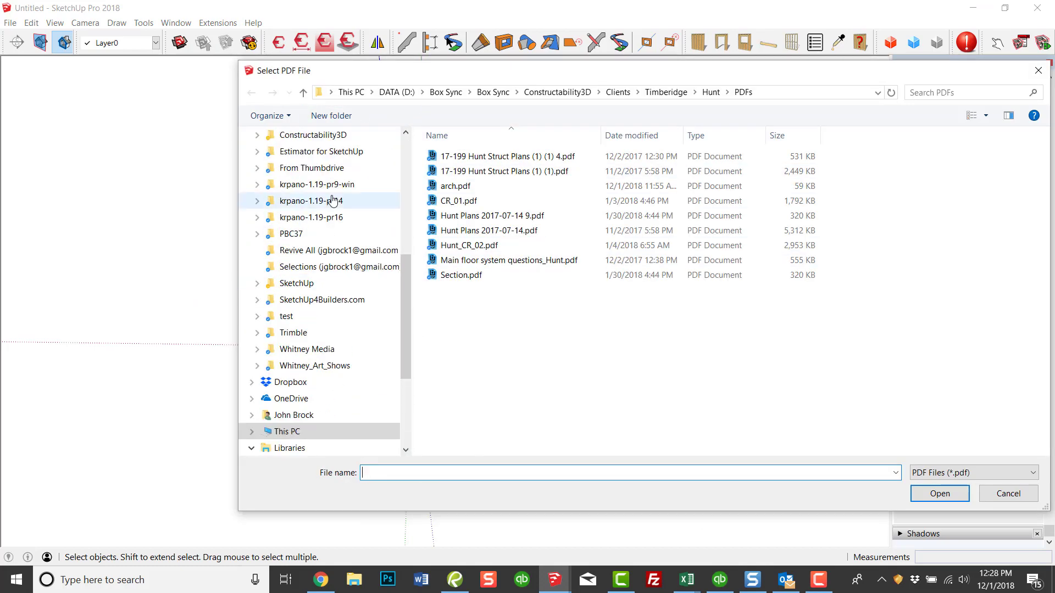
pyautogui.scroll(6, 333, 200)
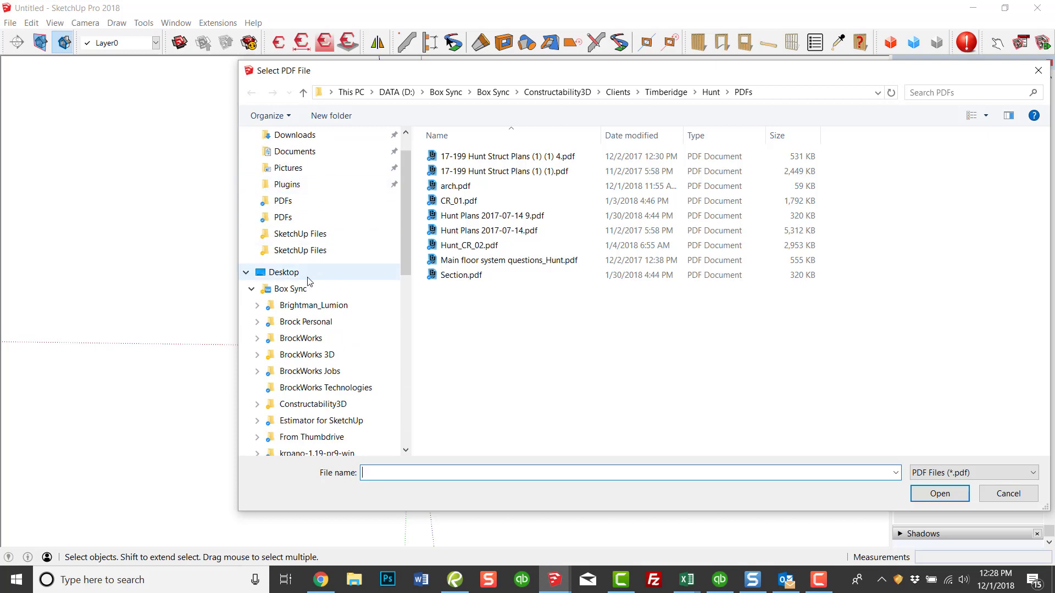
pyautogui.click(307, 276)
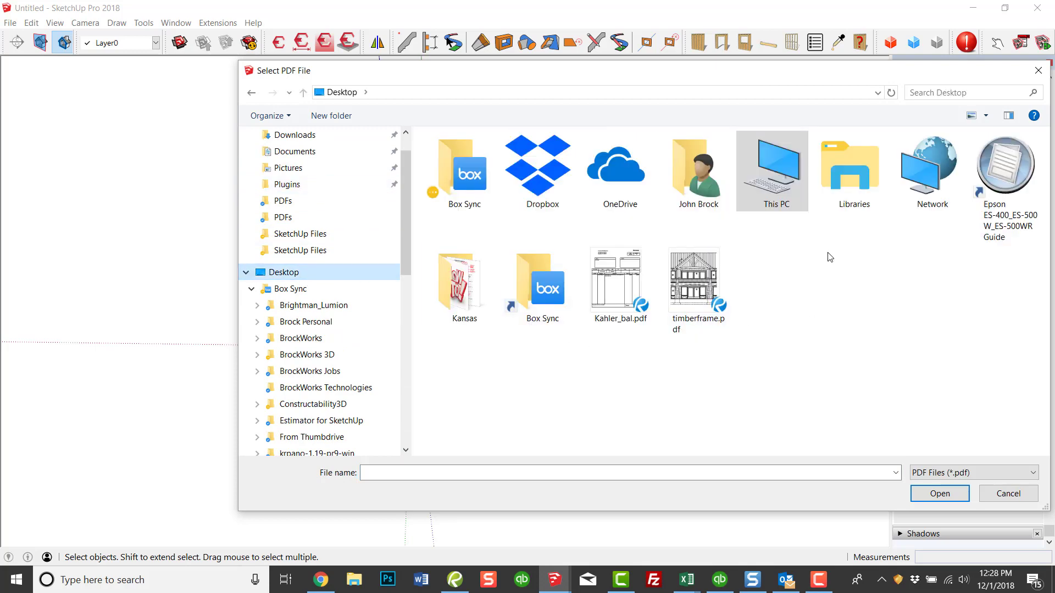
pyautogui.click(729, 311)
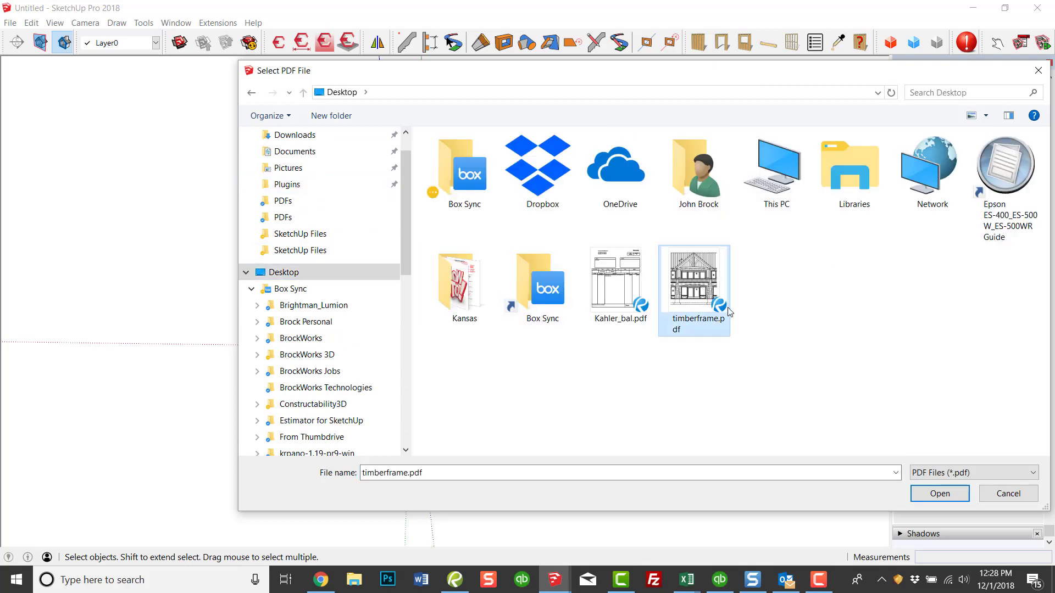
pyautogui.click(940, 493)
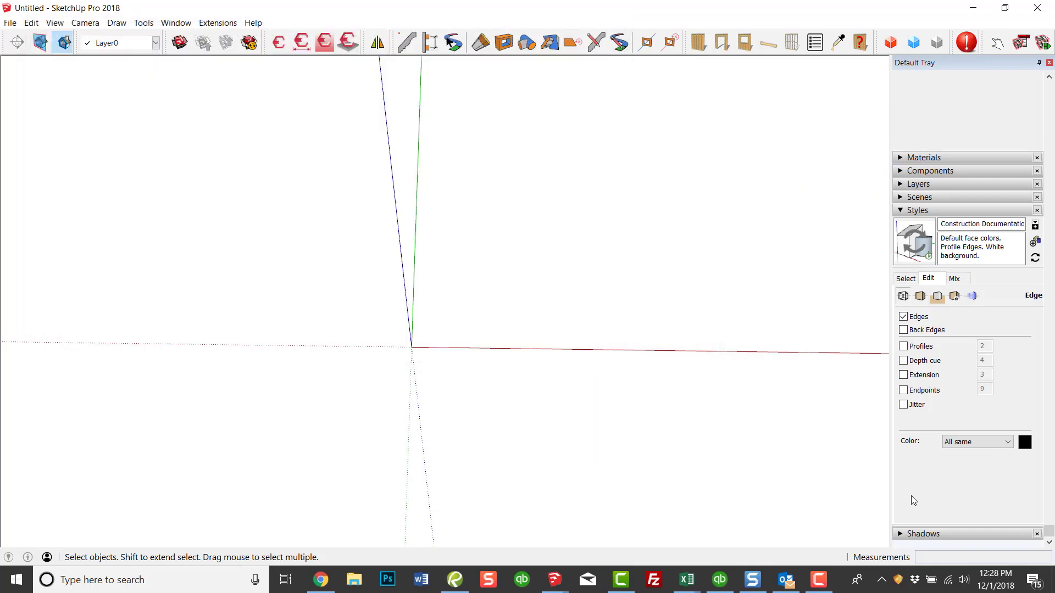
# Select the imported elevation, then deselect it and zoom in on the post tops.
pyautogui.click(391, 348)
pyautogui.scroll(10, 392, 348)
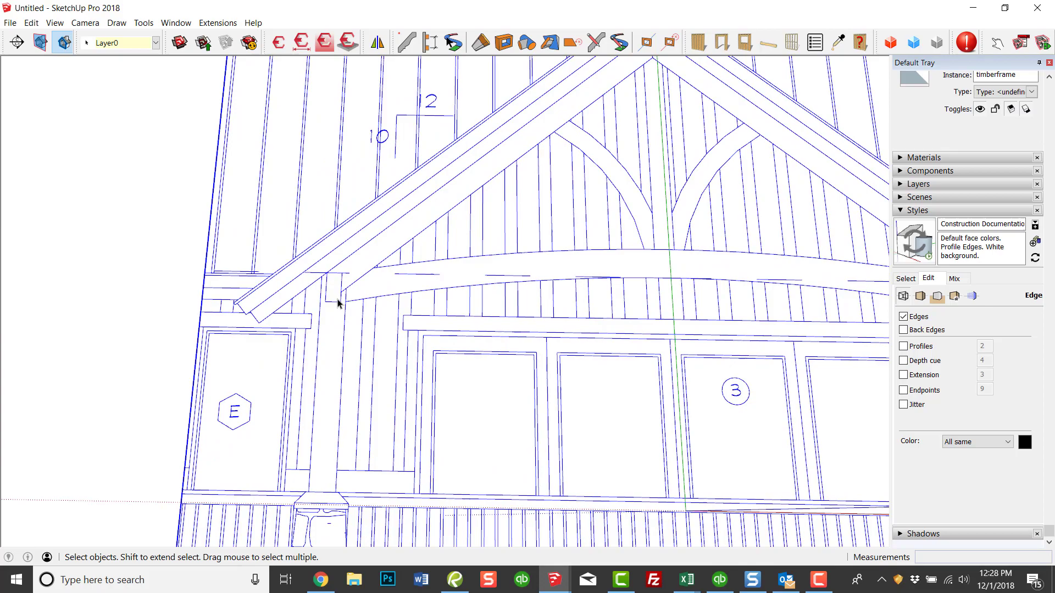
pyautogui.scroll(-10, 337, 303)
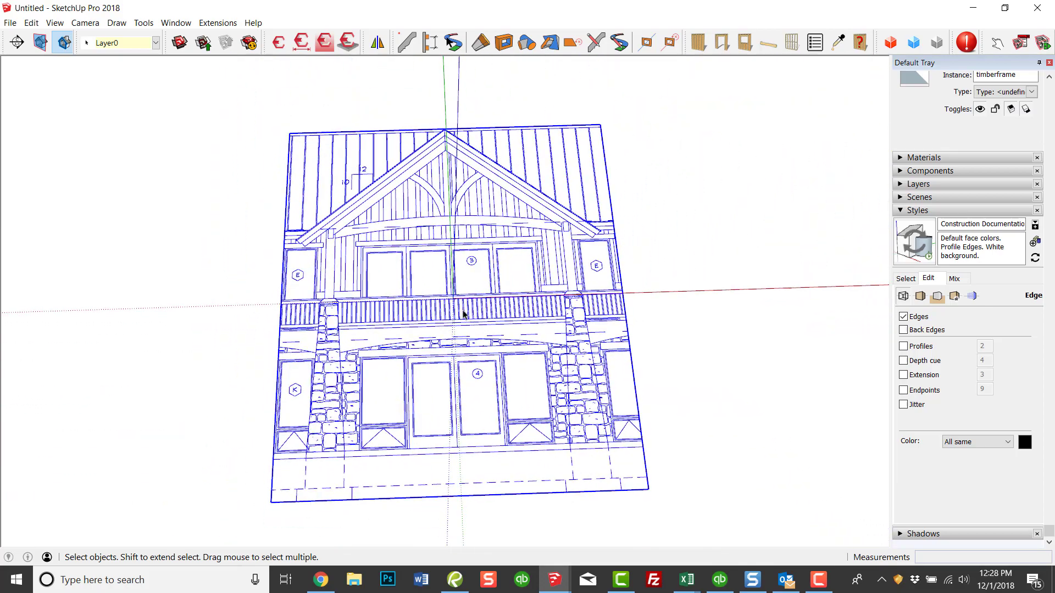
pyautogui.click(456, 318)
pyautogui.scroll(10, 455, 319)
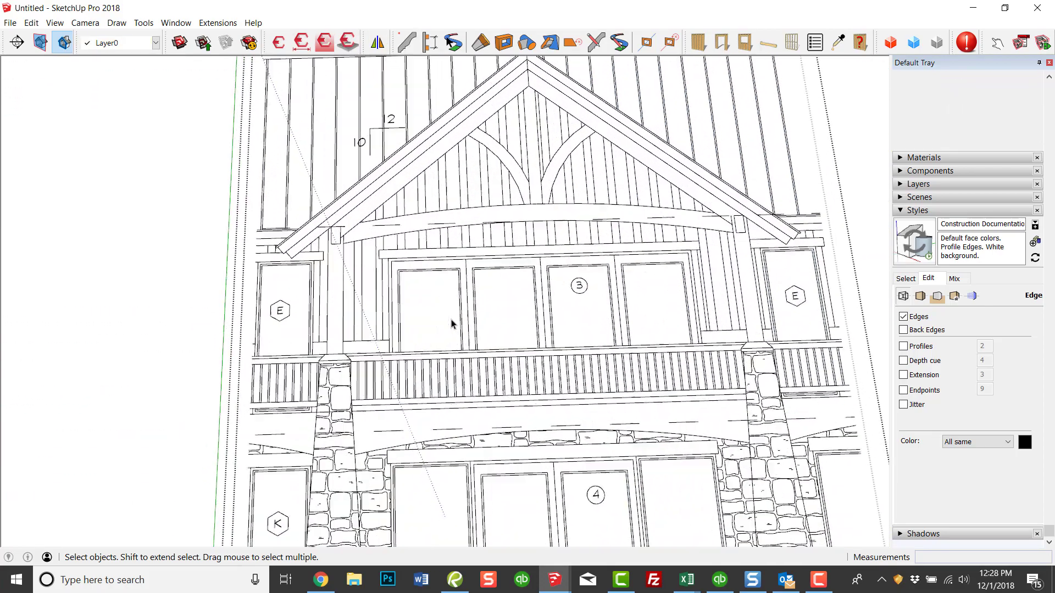
# Measure between the two post-top corners and resize the elevation group to 22'6".
pyautogui.press('t')
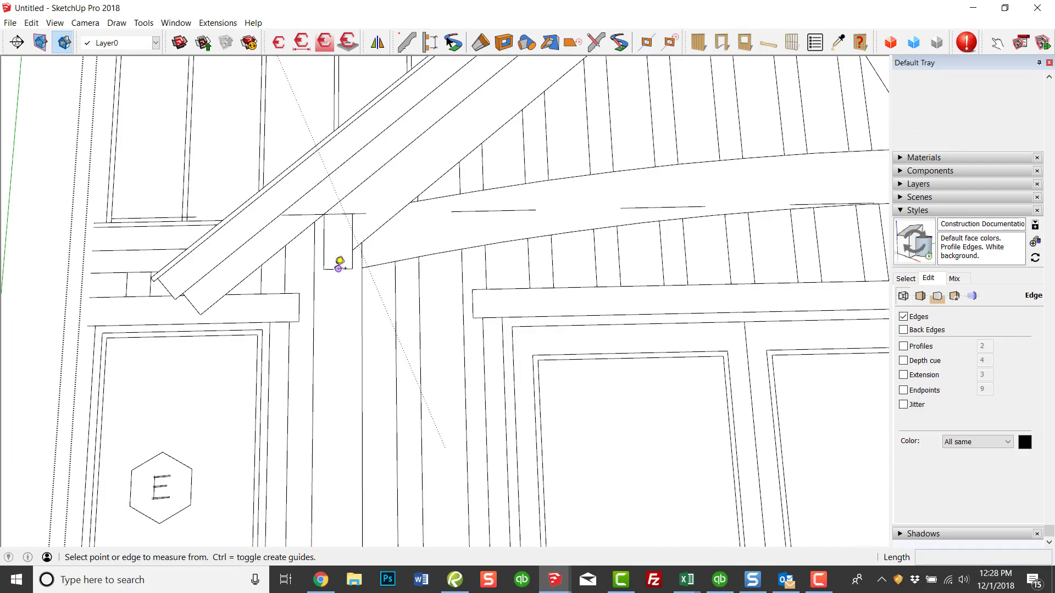
pyautogui.click(324, 269)
pyautogui.scroll(5, 357, 271)
pyautogui.scroll(-3, 384, 280)
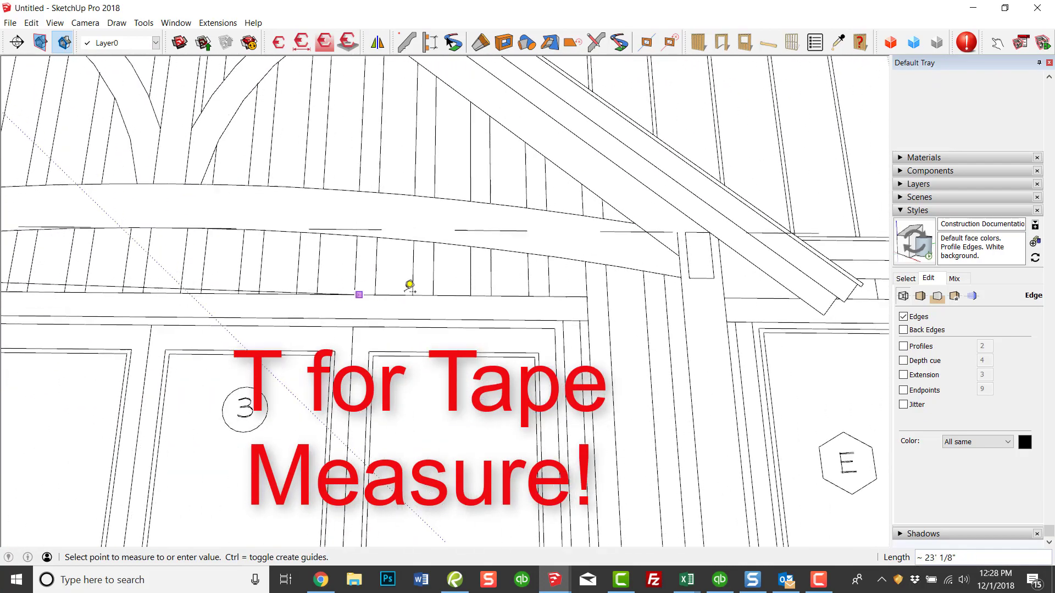
pyautogui.scroll(5, 414, 286)
pyautogui.click(471, 269)
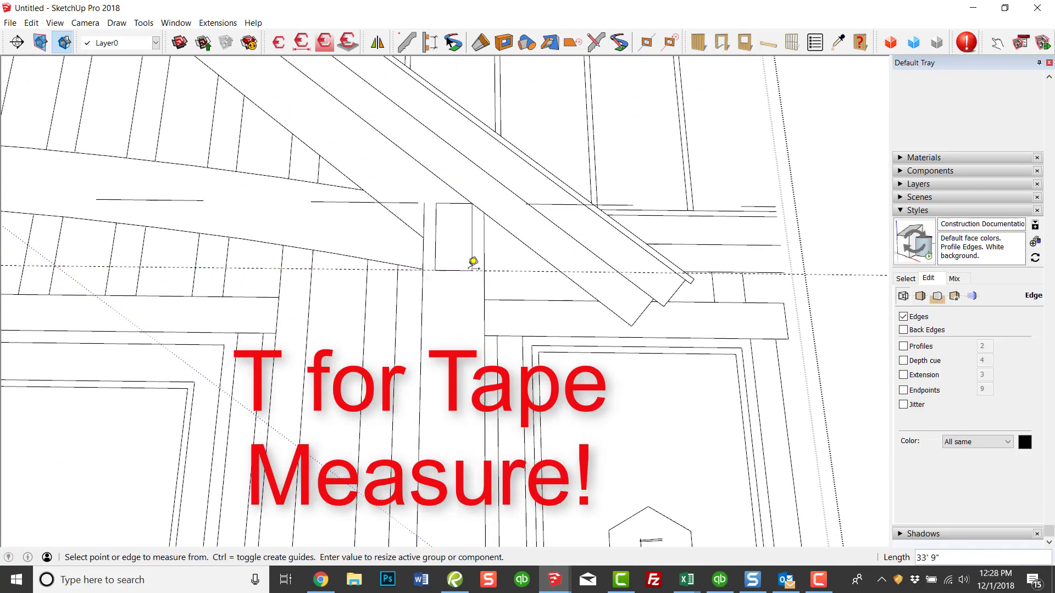
pyautogui.write("22'6")
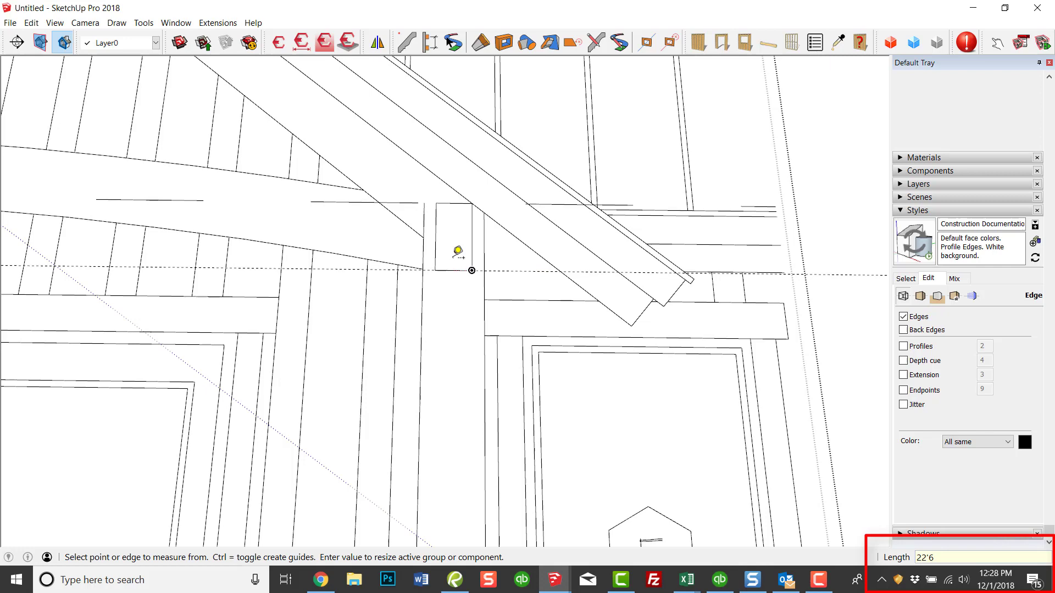
pyautogui.press('Return')
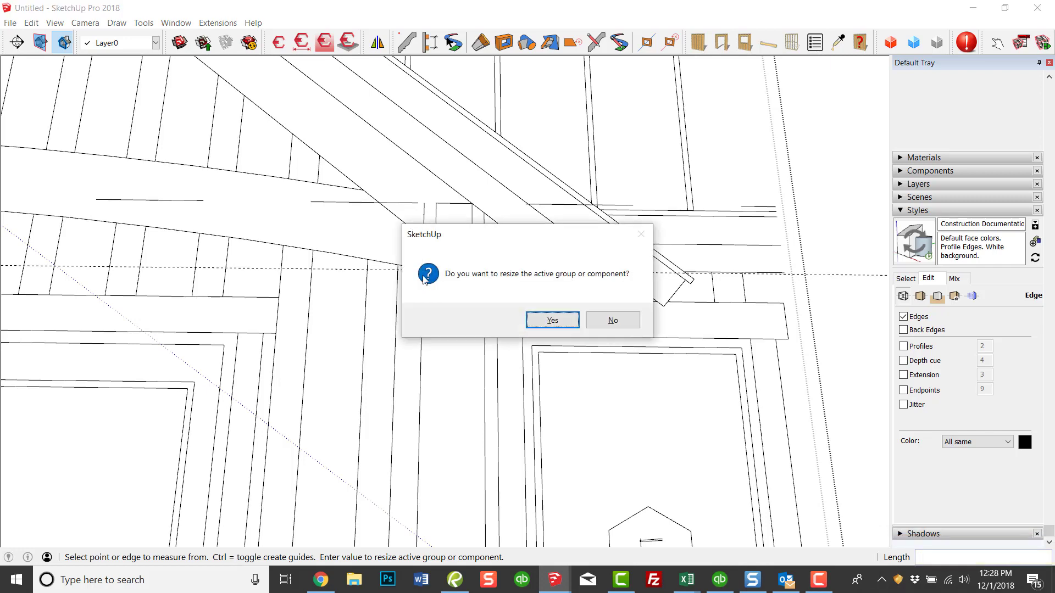
pyautogui.click(553, 320)
# Take a check measurement across the post and view the elevation in perspective.
pyautogui.scroll(-5, 560, 311)
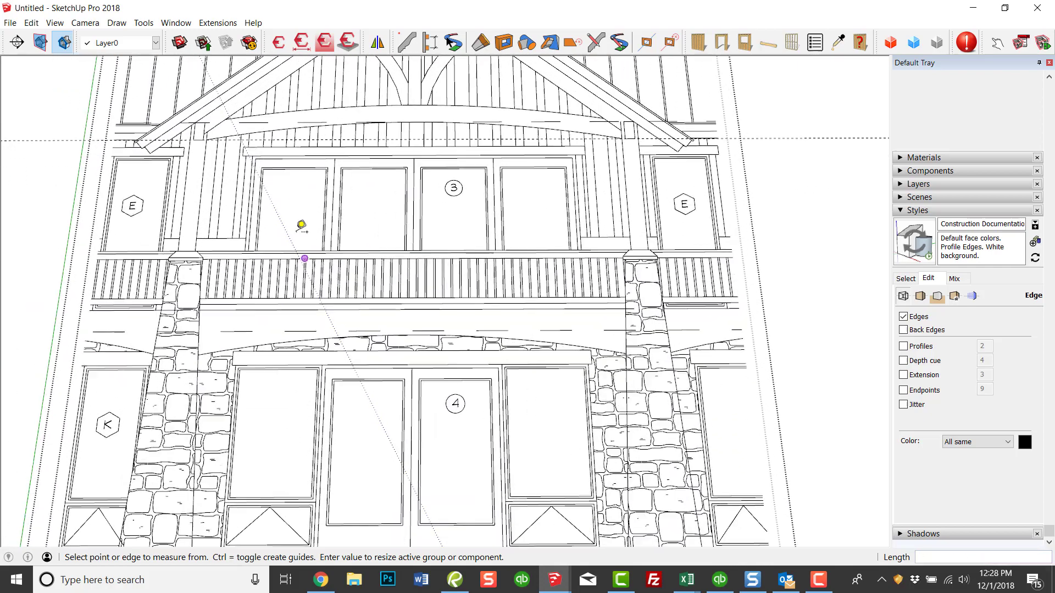
pyautogui.scroll(5, 302, 225)
pyautogui.click(175, 237)
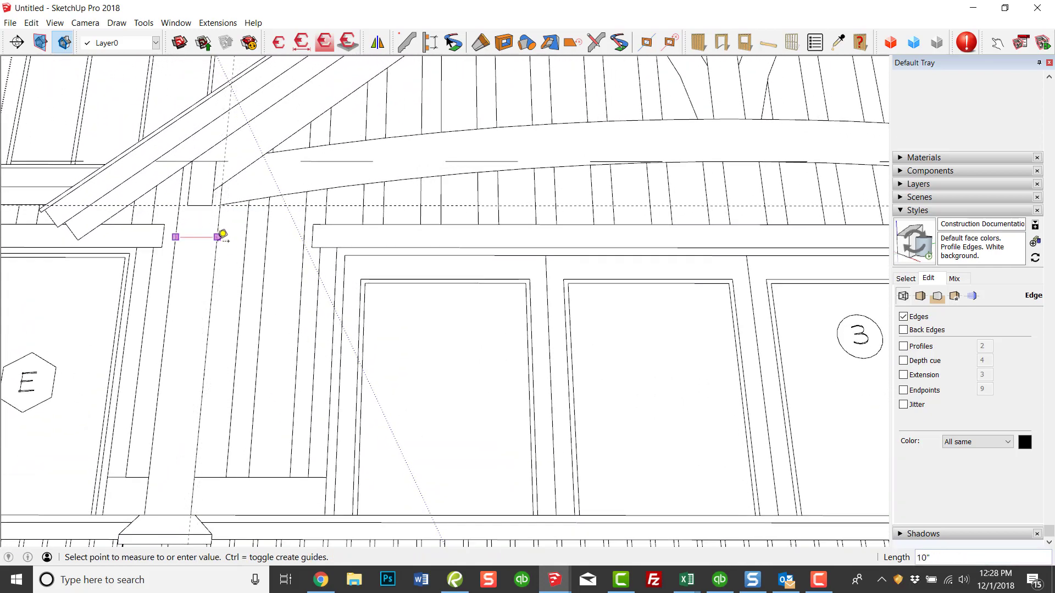
pyautogui.click(220, 236)
pyautogui.press('space')
pyautogui.scroll(-5, 308, 272)
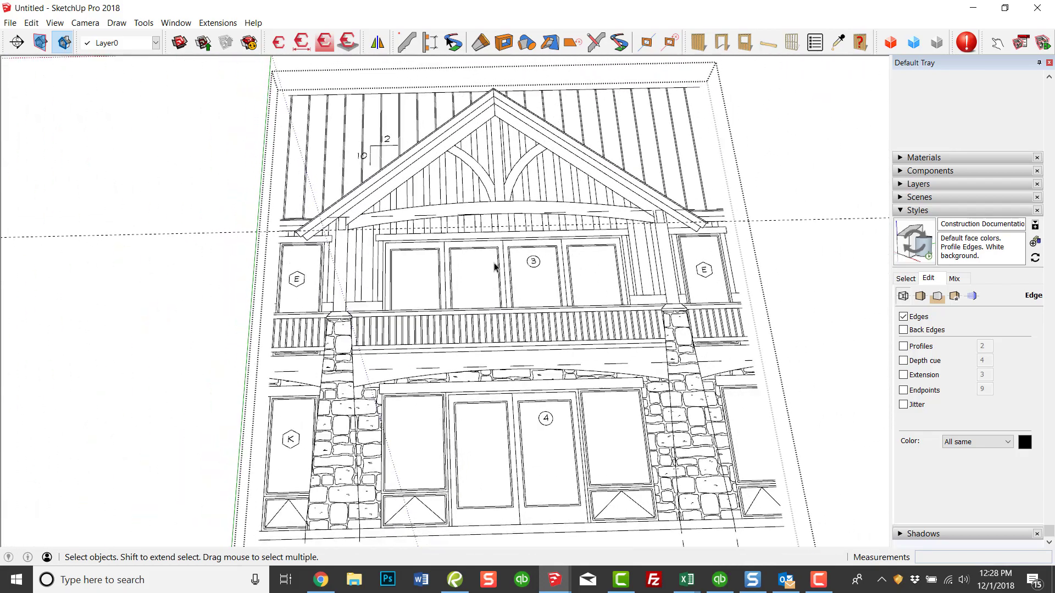
pyautogui.moveTo(495, 267); pyautogui.dragTo(558, 328, button='middle')
# Rotate the elevation group 90° upright about its bottom edge and face it in Front view.
pyautogui.click(559, 328)
pyautogui.press('q')
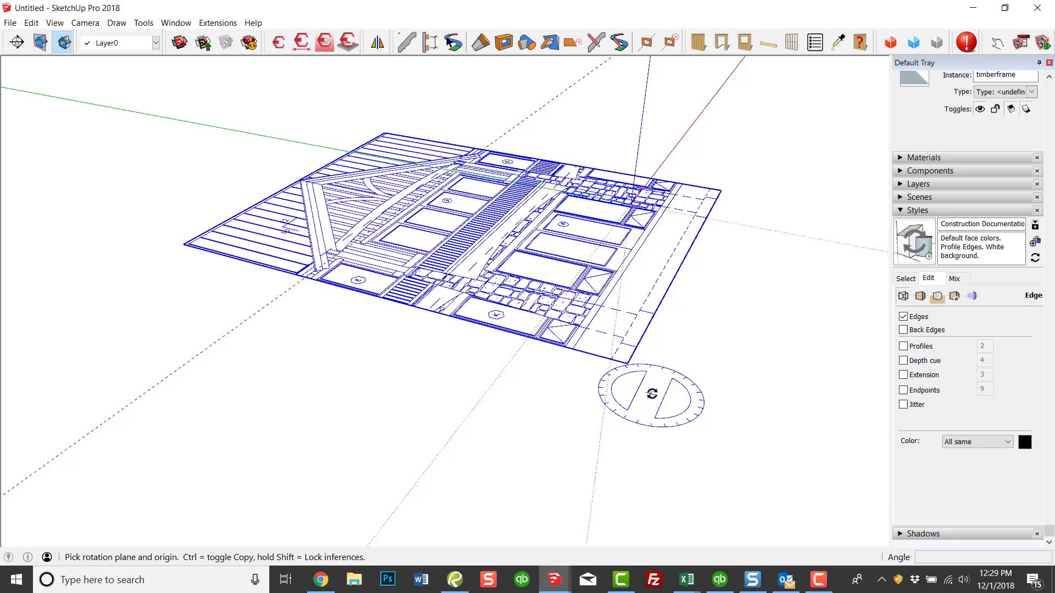
pyautogui.moveTo(651, 393); pyautogui.dragTo(572, 223, button='middle')
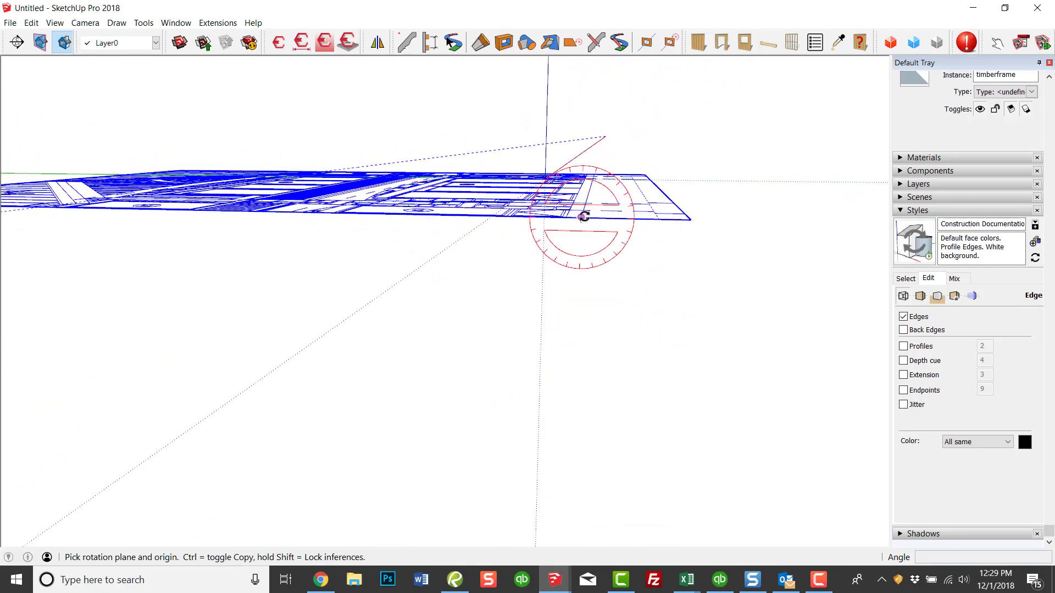
pyautogui.click(581, 217)
pyautogui.click(512, 216)
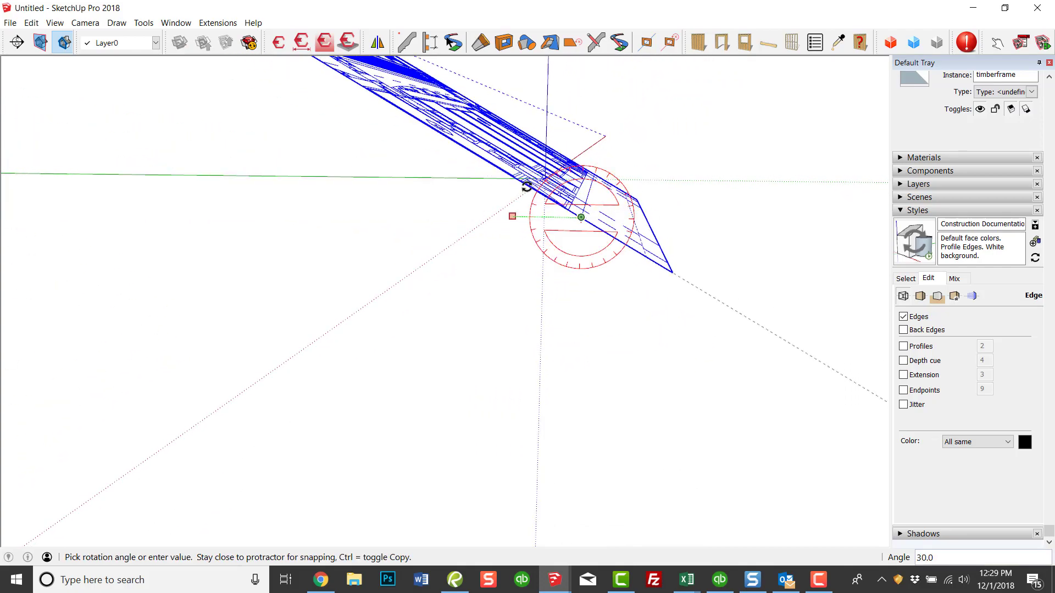
pyautogui.press('Return')
pyautogui.moveTo(527, 185); pyautogui.dragTo(572, 389, button='middle')
pyautogui.press('space')
pyautogui.click(576, 399)
pyautogui.press('1')
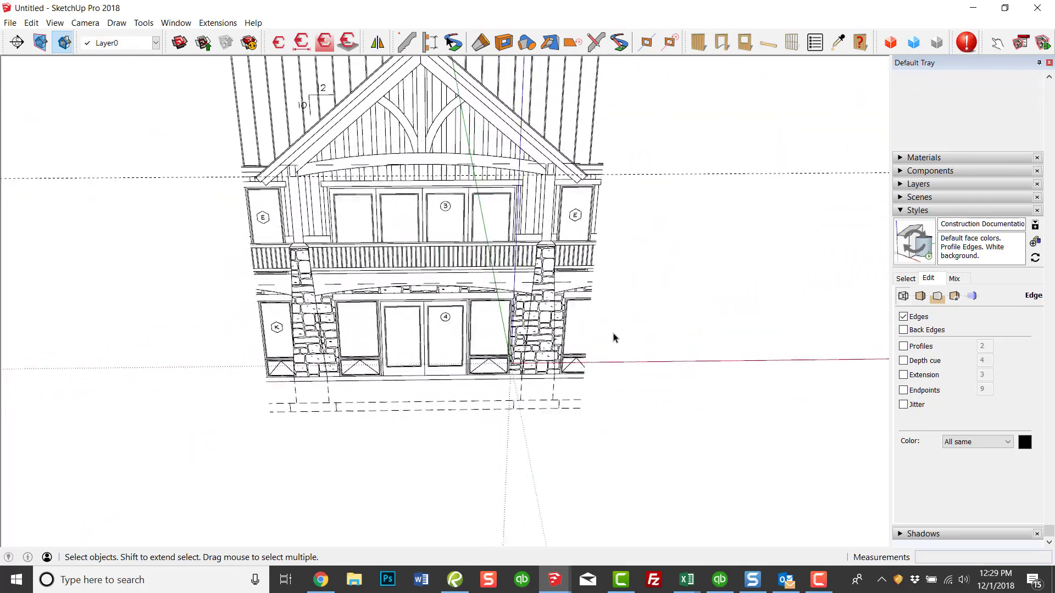
pyautogui.scroll(10, 294, 254)
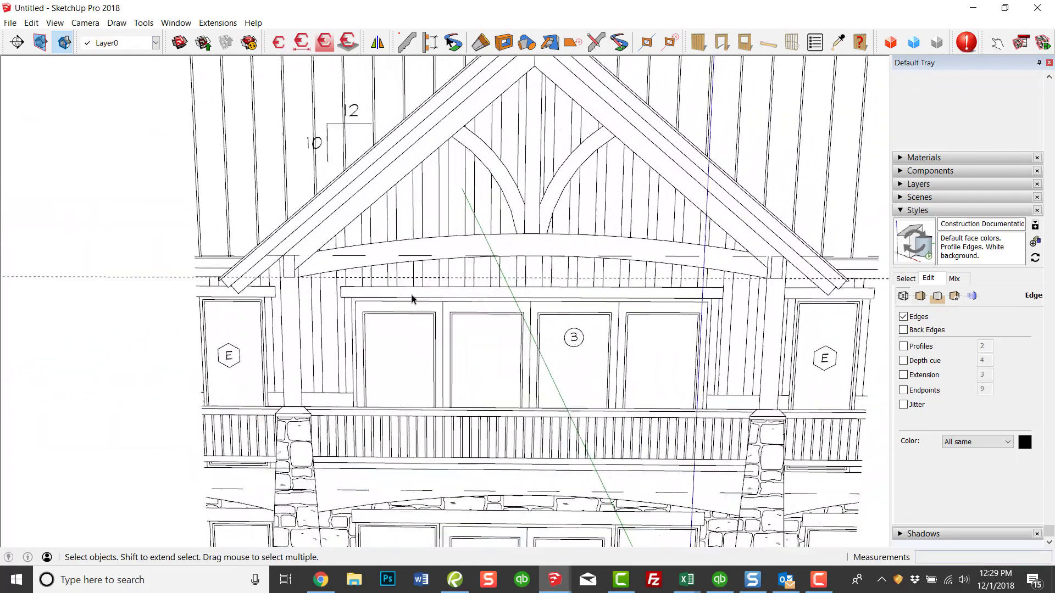
pyautogui.scroll(5, 324, 261)
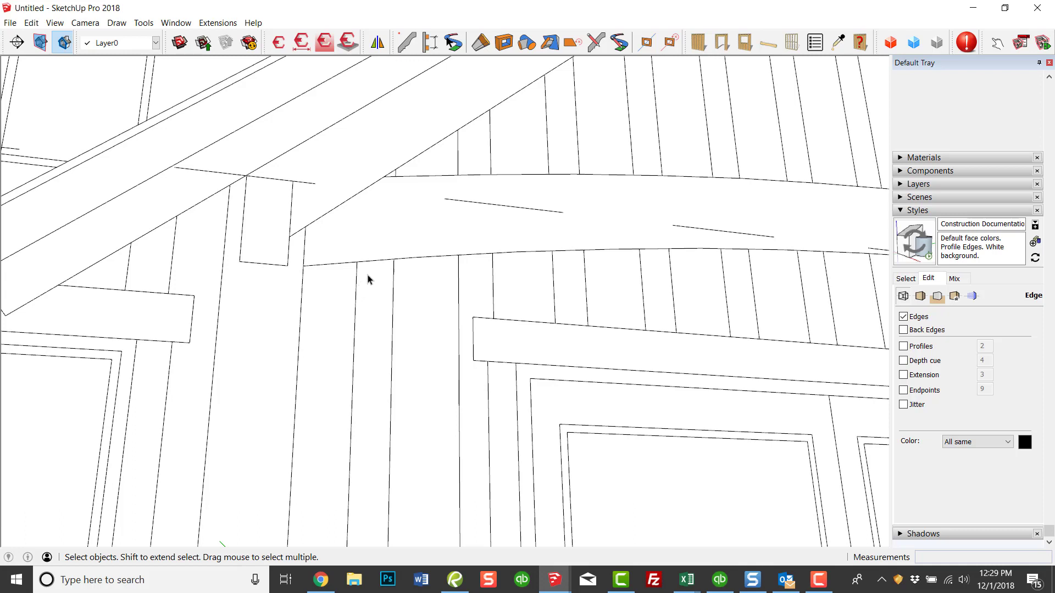
# Trace lines over the brace's end corners and the curved beam's top edge.
pyautogui.press('l')
pyautogui.click(384, 175)
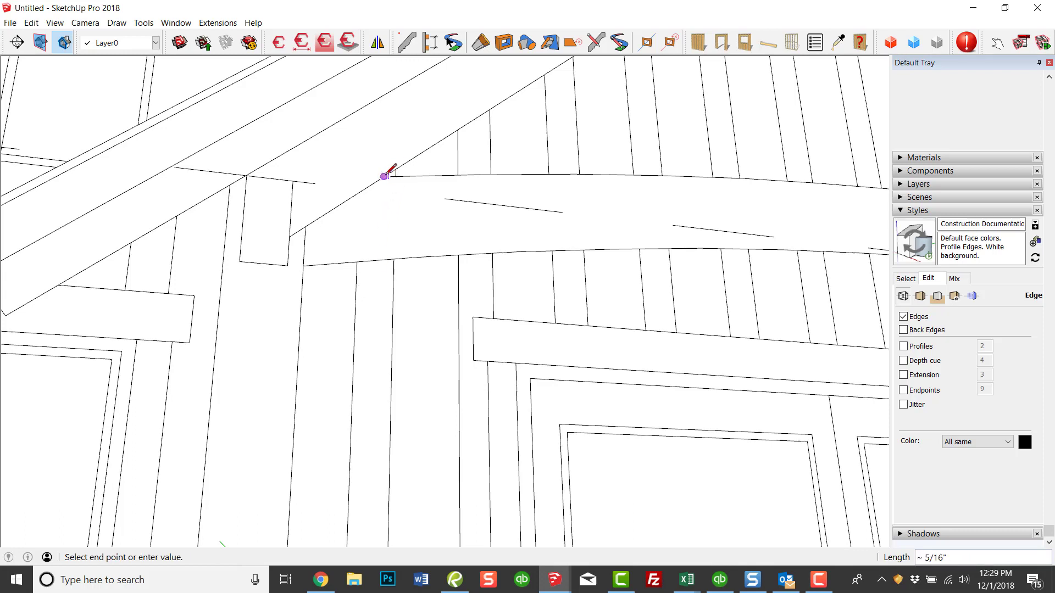
pyautogui.scroll(2, 385, 174)
pyautogui.press('Escape')
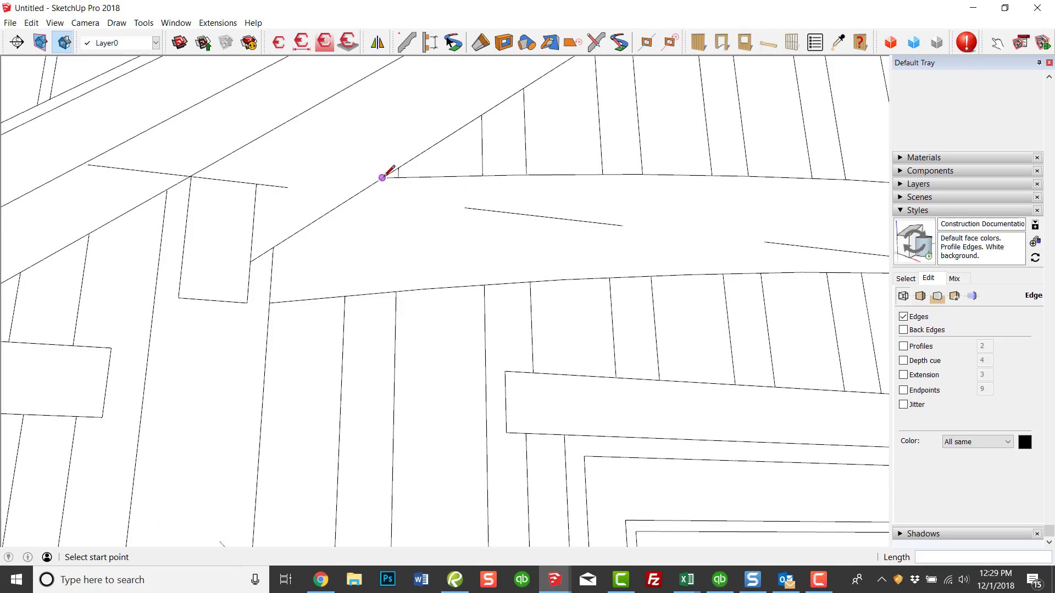
pyautogui.click(382, 177)
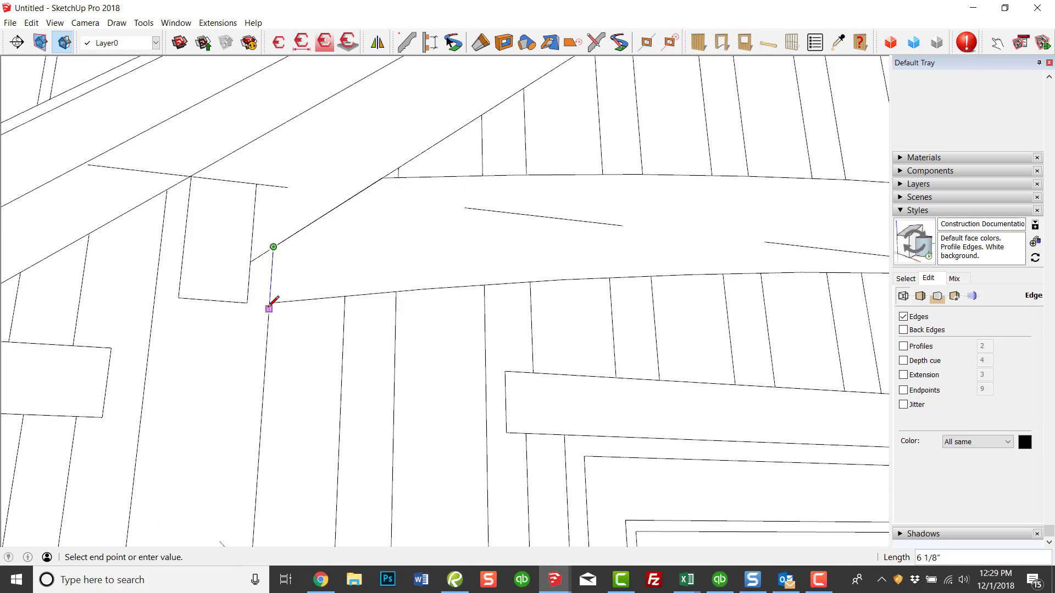
pyautogui.scroll(-3, 272, 302)
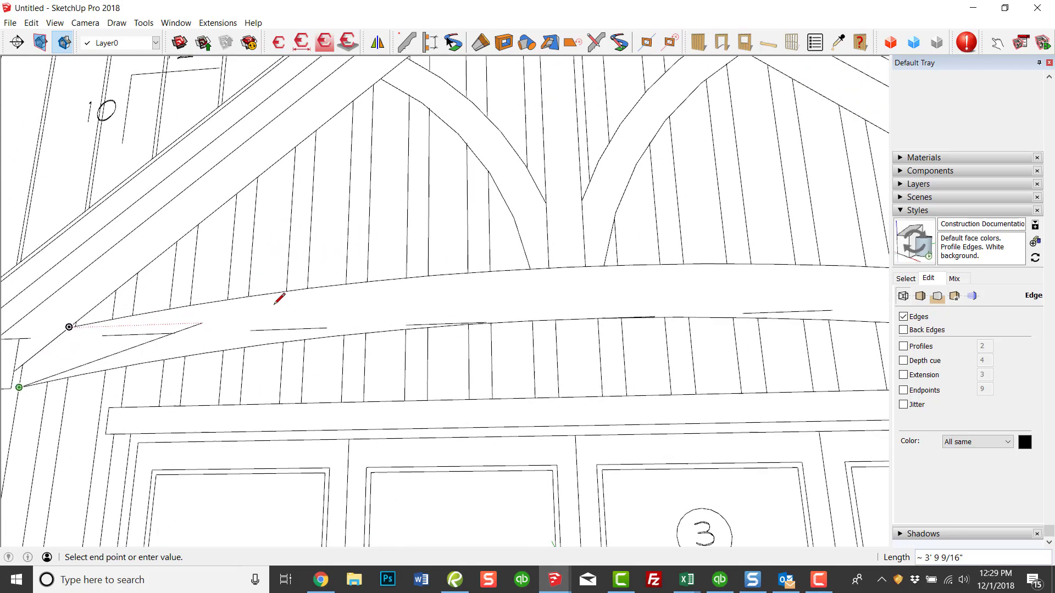
pyautogui.scroll(-2, 280, 299)
pyautogui.press('Escape')
pyautogui.scroll(3, 414, 332)
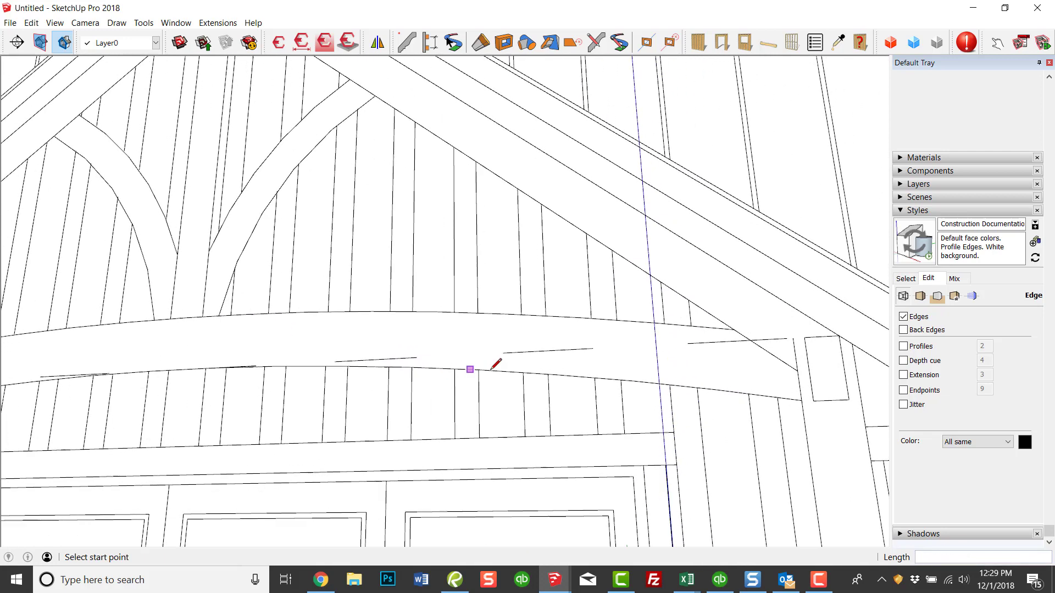
pyautogui.scroll(4, 500, 357)
pyautogui.click(533, 311)
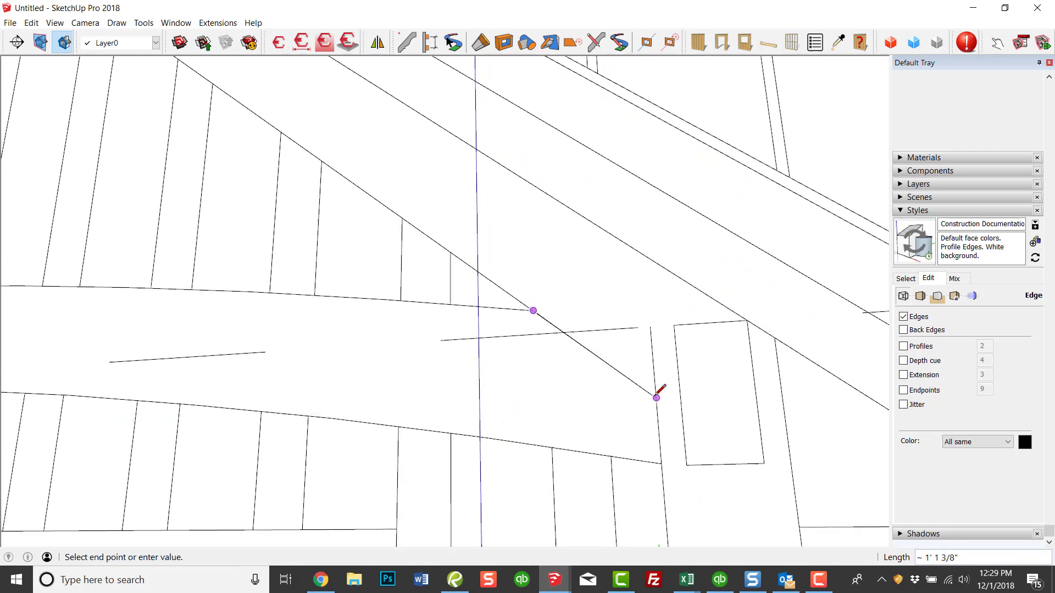
pyautogui.press('Escape')
# Draw an arc between the beam's bottom corners, bulged to match the PDF curve.
pyautogui.press('a')
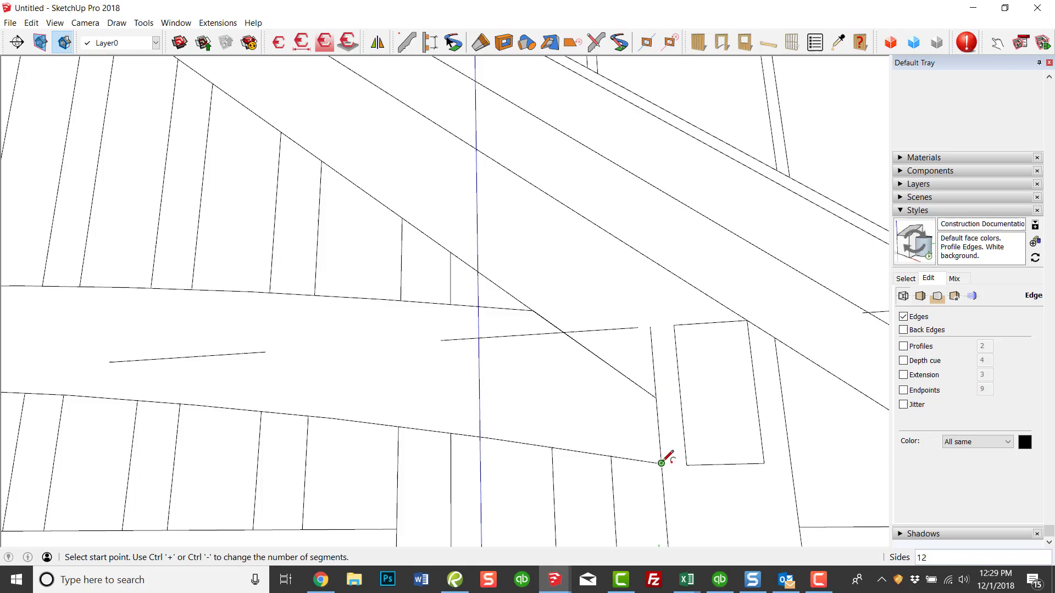
pyautogui.click(662, 459)
pyautogui.scroll(-5, 664, 455)
pyautogui.scroll(6, 659, 454)
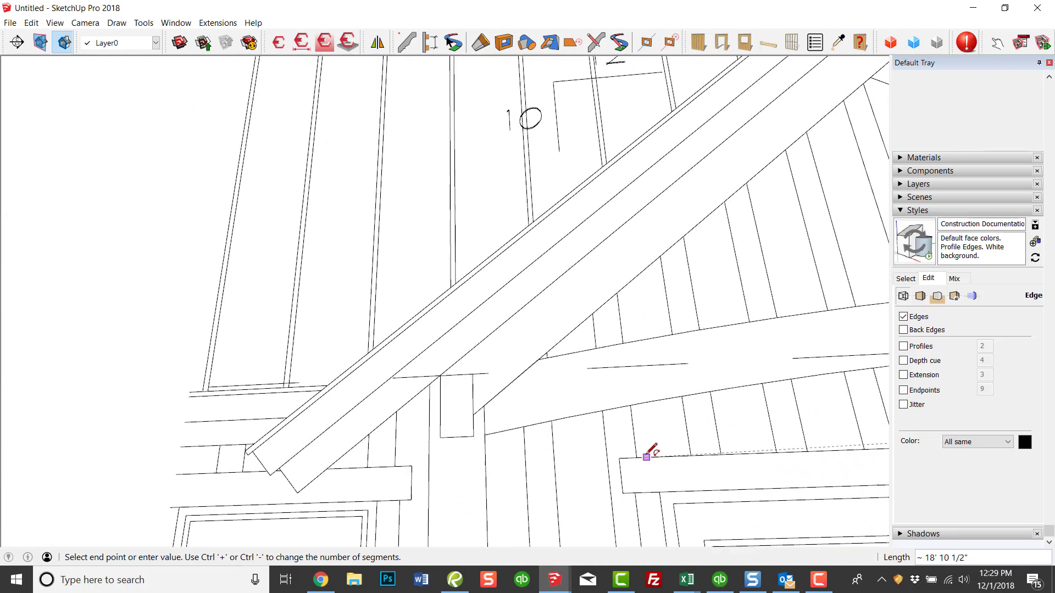
pyautogui.click(510, 417)
pyautogui.scroll(-5, 511, 415)
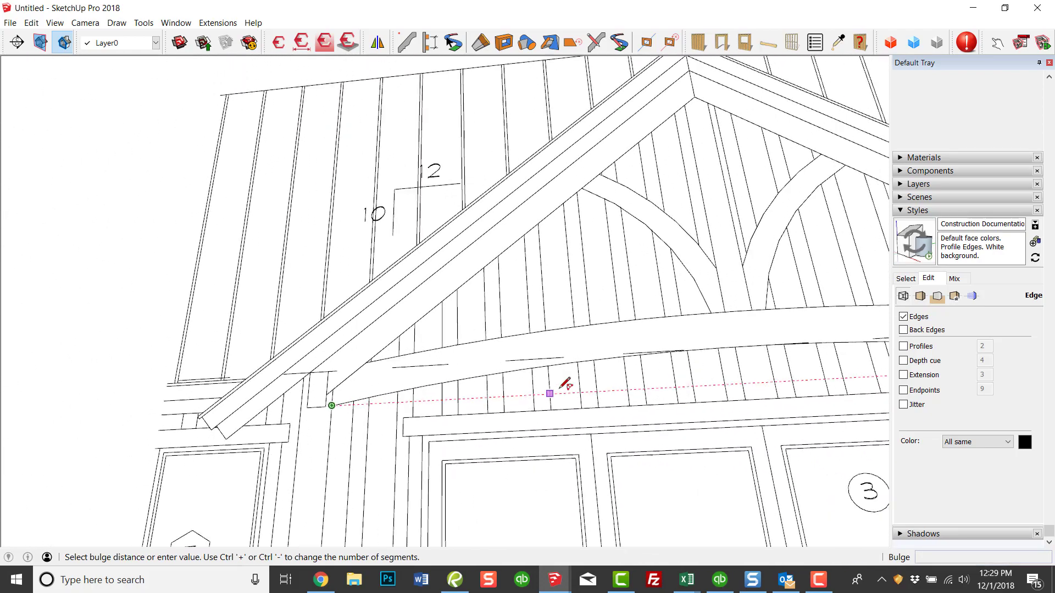
pyautogui.scroll(3, 558, 363)
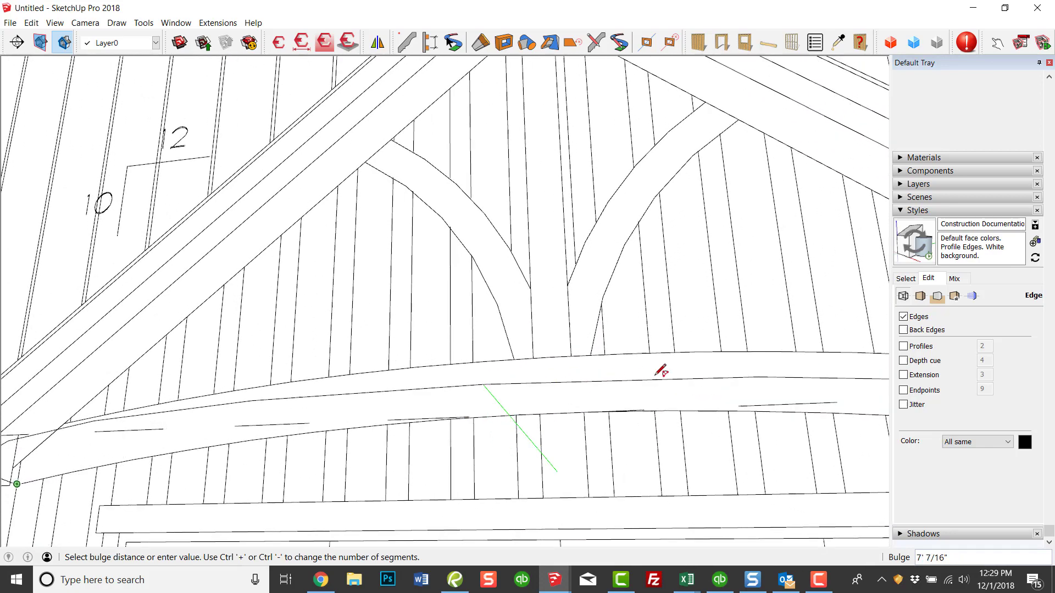
pyautogui.scroll(2, 695, 365)
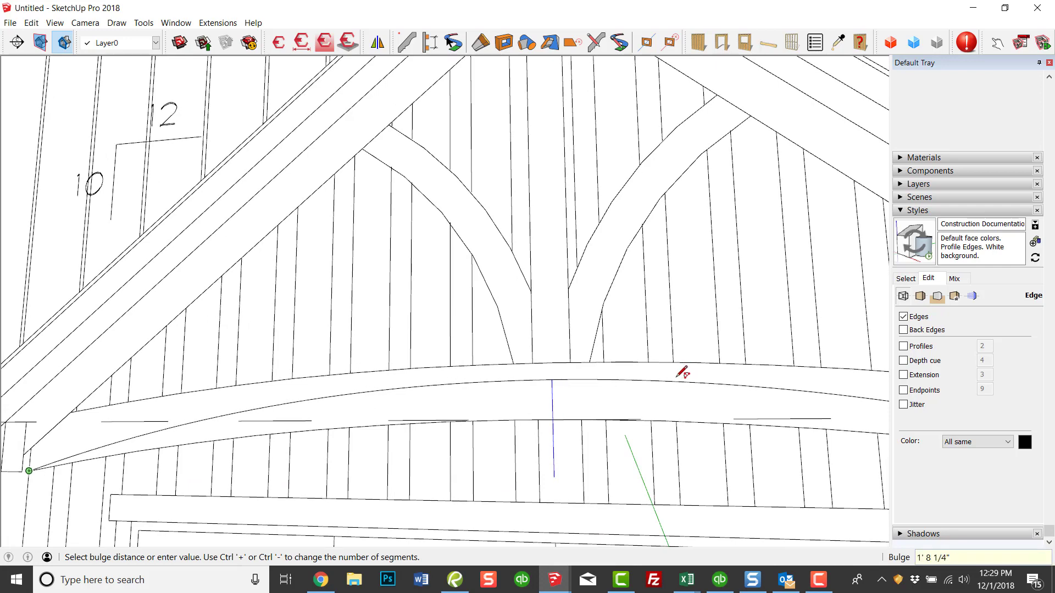
pyautogui.scroll(2, 625, 367)
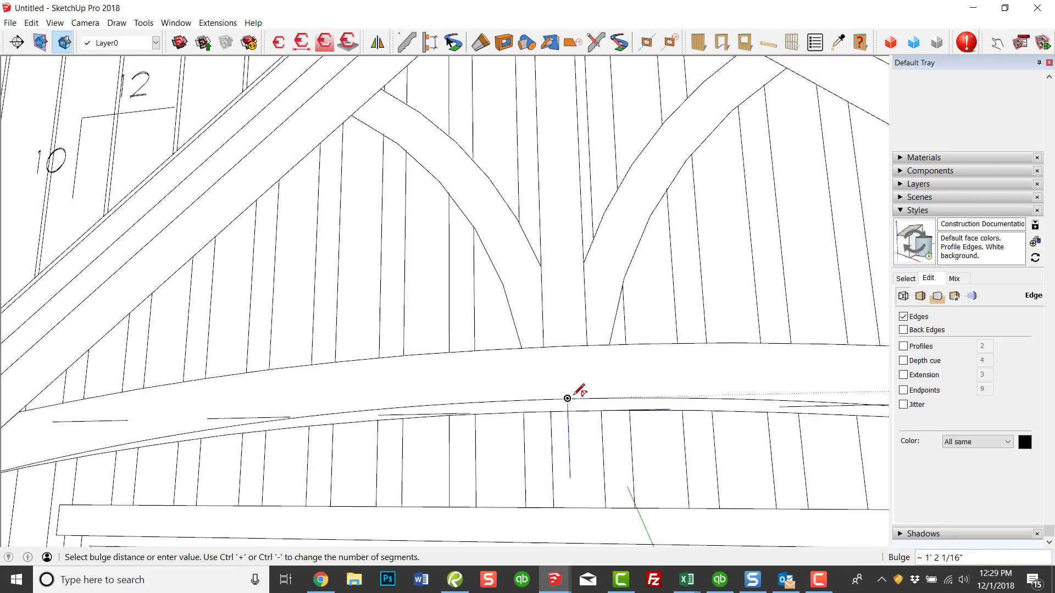
pyautogui.click(572, 405)
# Draw a second 60-segment arc from the beam's left end along its edge.
pyautogui.moveTo(587, 406); pyautogui.dragTo(205, 441, button='middle')
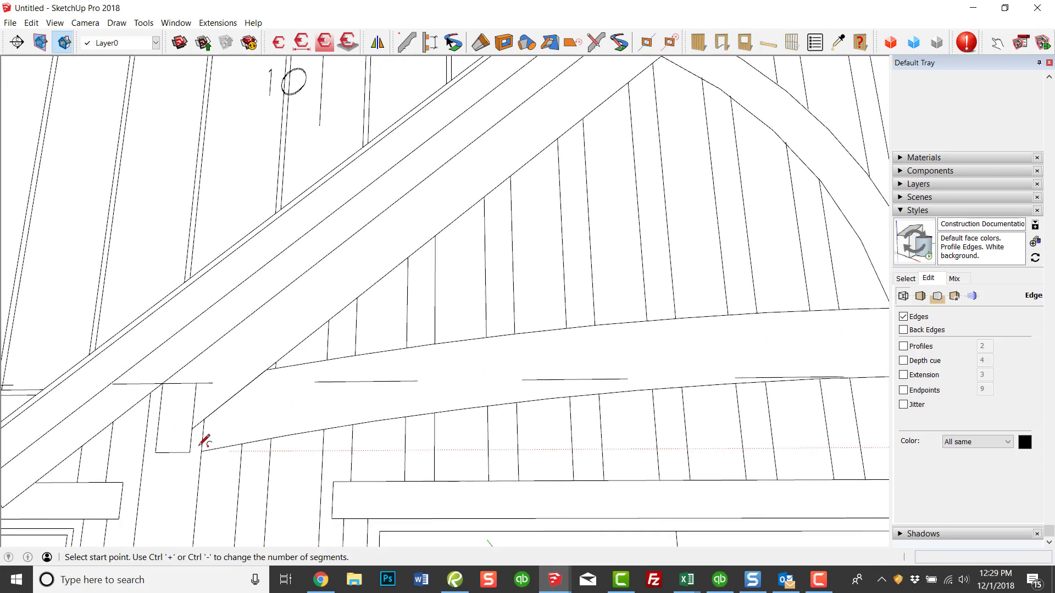
pyautogui.click(202, 449)
pyautogui.scroll(-5, 294, 454)
pyautogui.scroll(8, 341, 476)
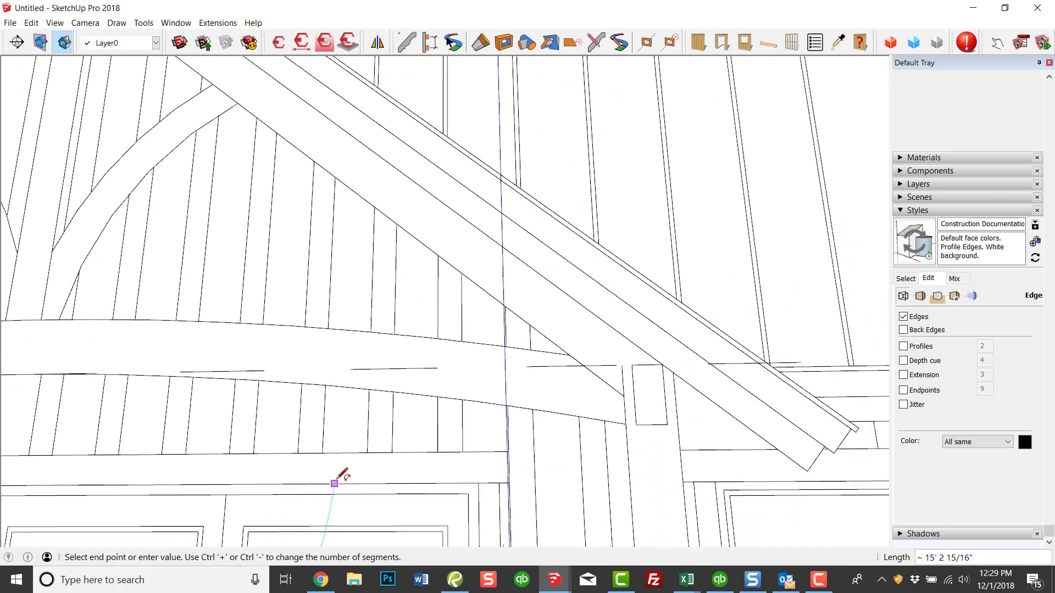
pyautogui.moveTo(378, 474); pyautogui.dragTo(395, 337, button='middle')
pyautogui.click(538, 427)
pyautogui.scroll(6, 377, 377)
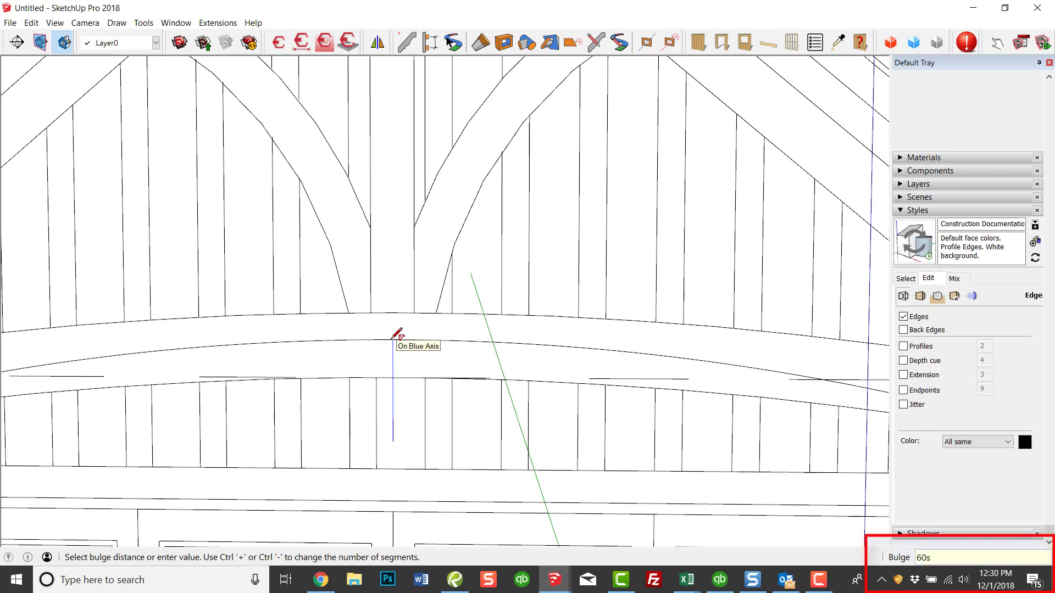
pyautogui.press('Return')
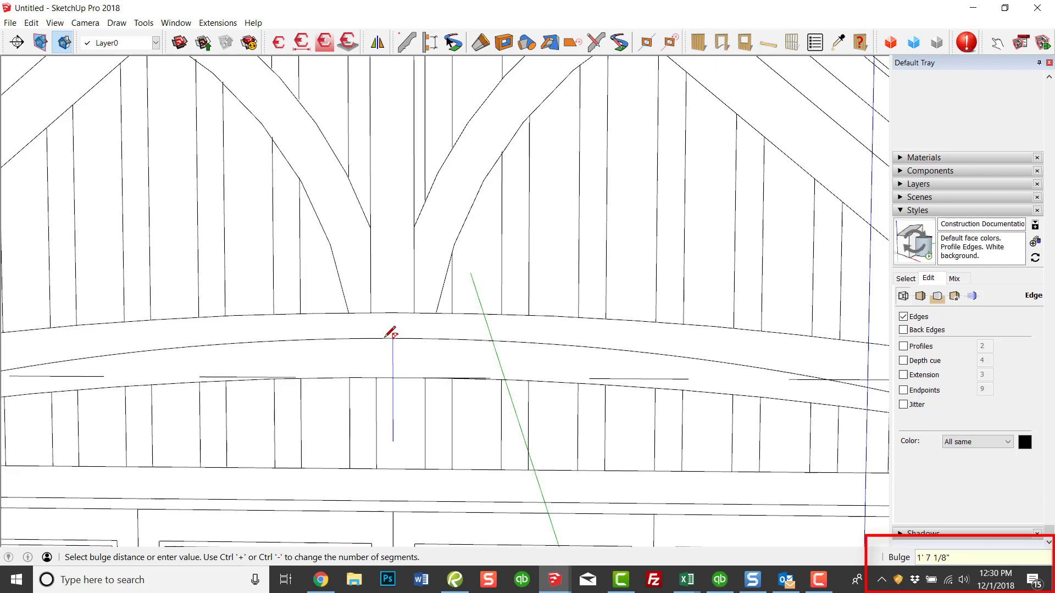
pyautogui.press('F2')
pyautogui.scroll(-5, 418, 326)
pyautogui.scroll(6, 433, 328)
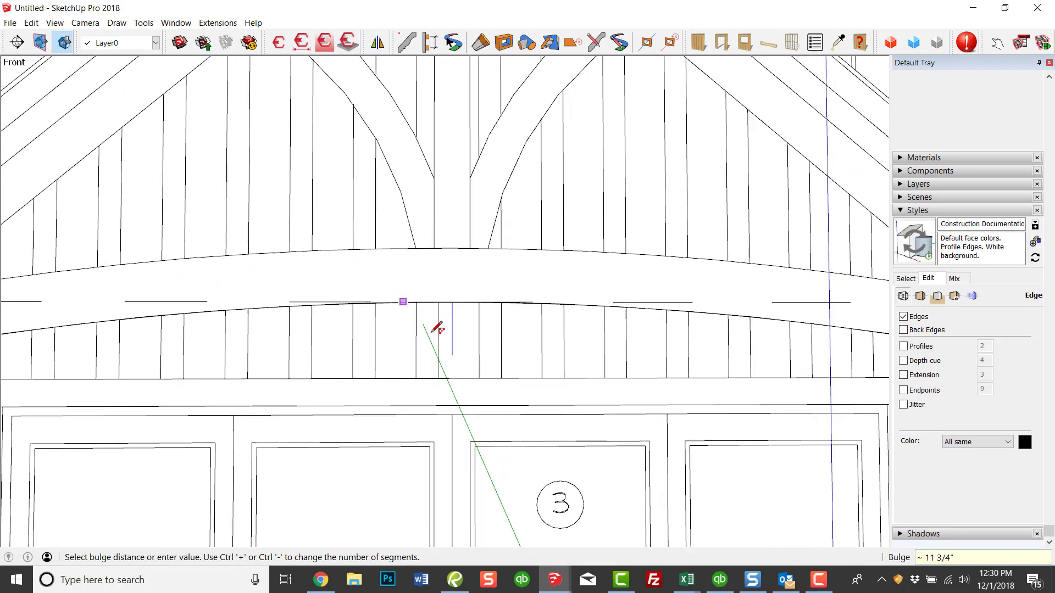
pyautogui.scroll(1, 471, 306)
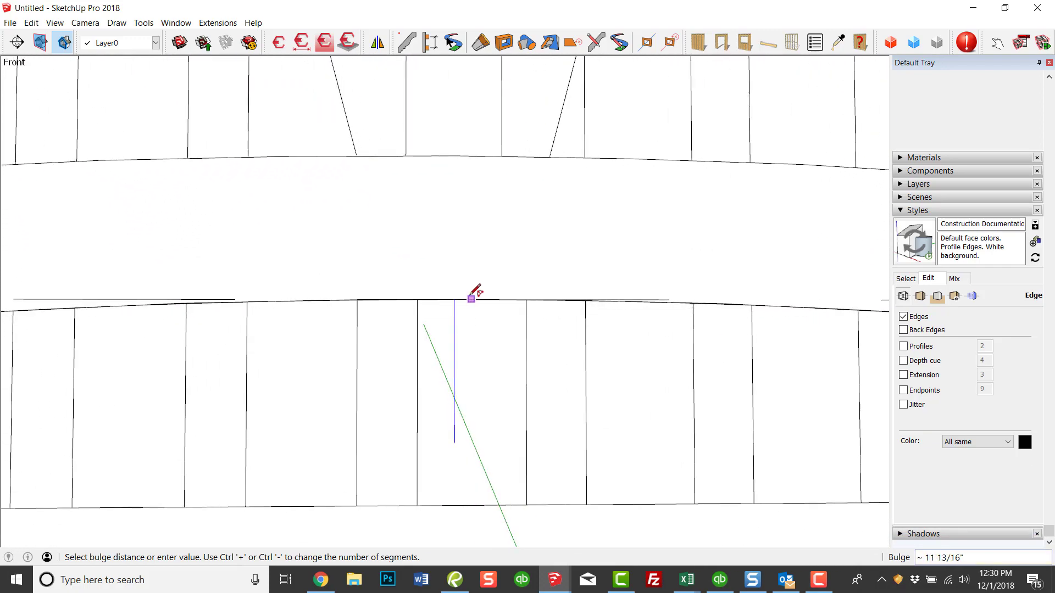
pyautogui.click(471, 295)
# Draw a final arc from the beam's lower corner, bulged to close the beam face.
pyautogui.moveTo(485, 301); pyautogui.dragTo(414, 296, button='middle')
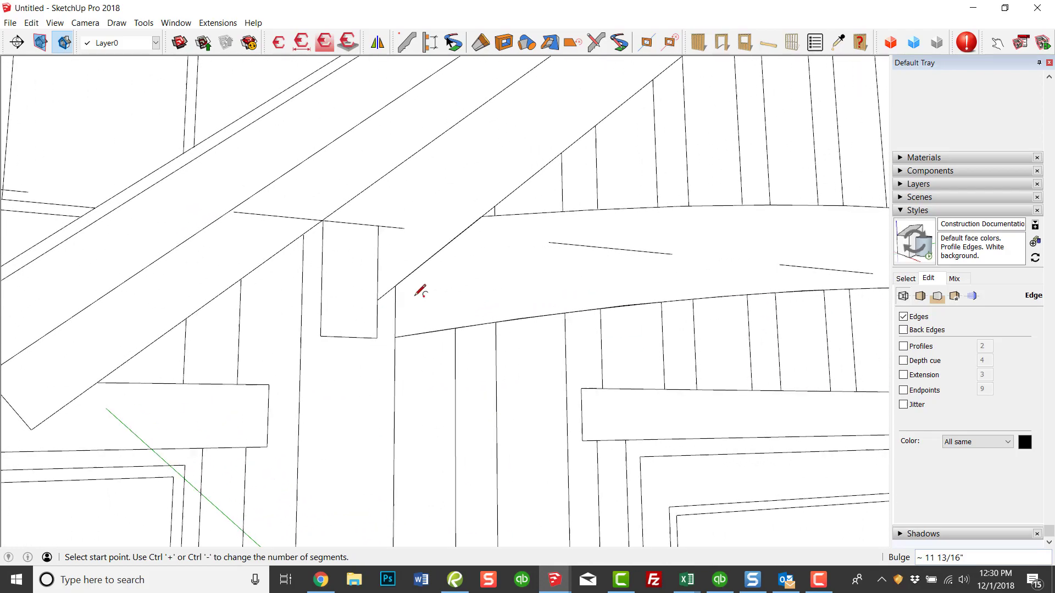
pyautogui.click(486, 214)
pyautogui.scroll(-4, 492, 228)
pyautogui.scroll(6, 496, 240)
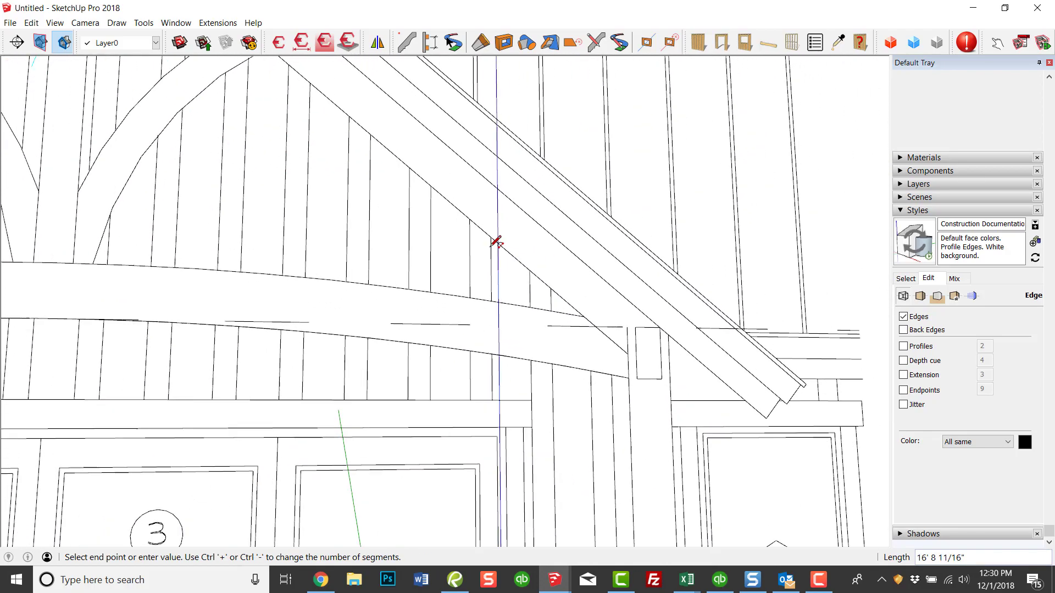
pyautogui.scroll(2, 496, 249)
pyautogui.click(556, 278)
pyautogui.moveTo(555, 278); pyautogui.dragTo(270, 304, button='middle')
pyautogui.click(379, 273)
pyautogui.scroll(-6, 363, 282)
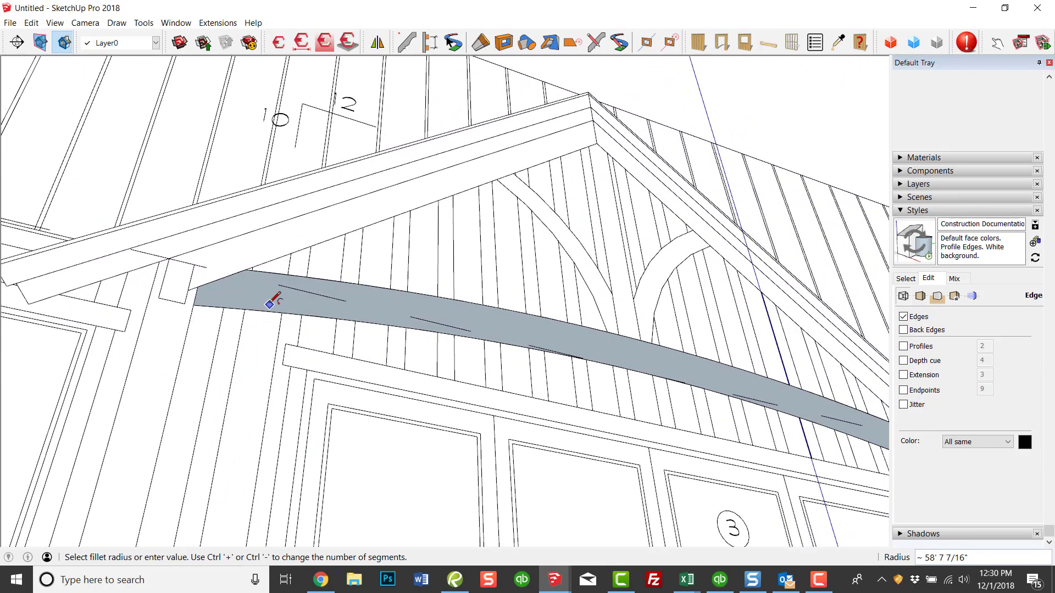
# Push/pull the curved collar beam face 6 inches, select the whole beam, and view its left end.
pyautogui.press('p')
pyautogui.click(243, 304)
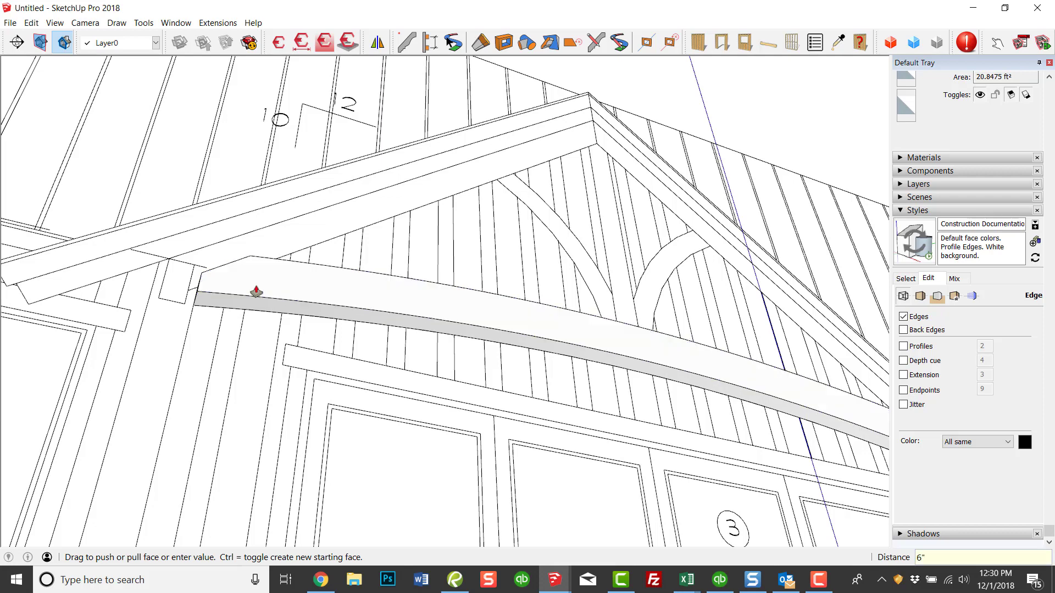
pyautogui.click(253, 292)
pyautogui.press('space')
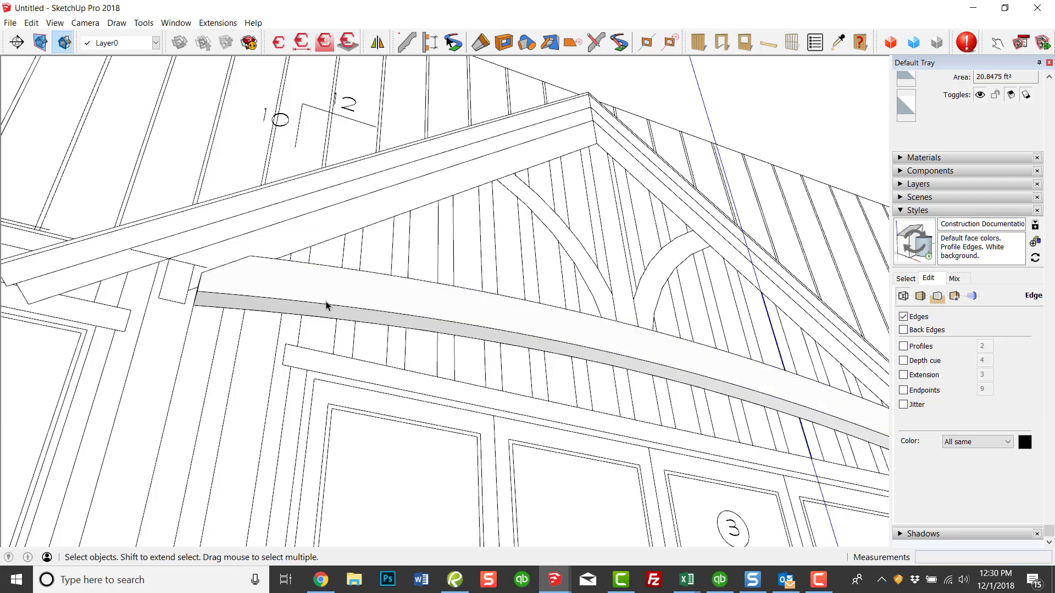
pyautogui.tripleClick(326, 305)
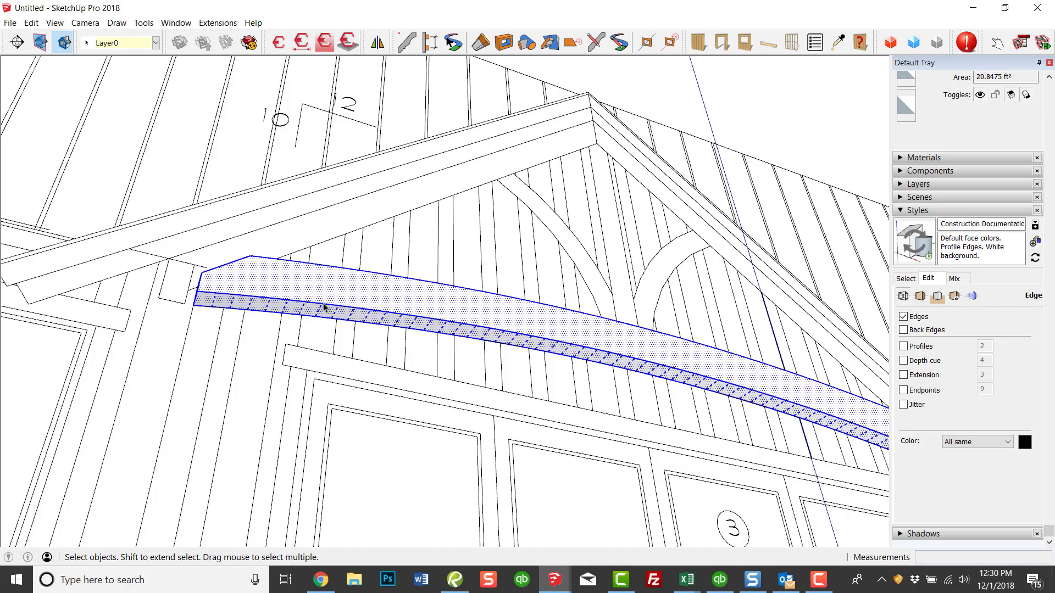
pyautogui.press('F3')
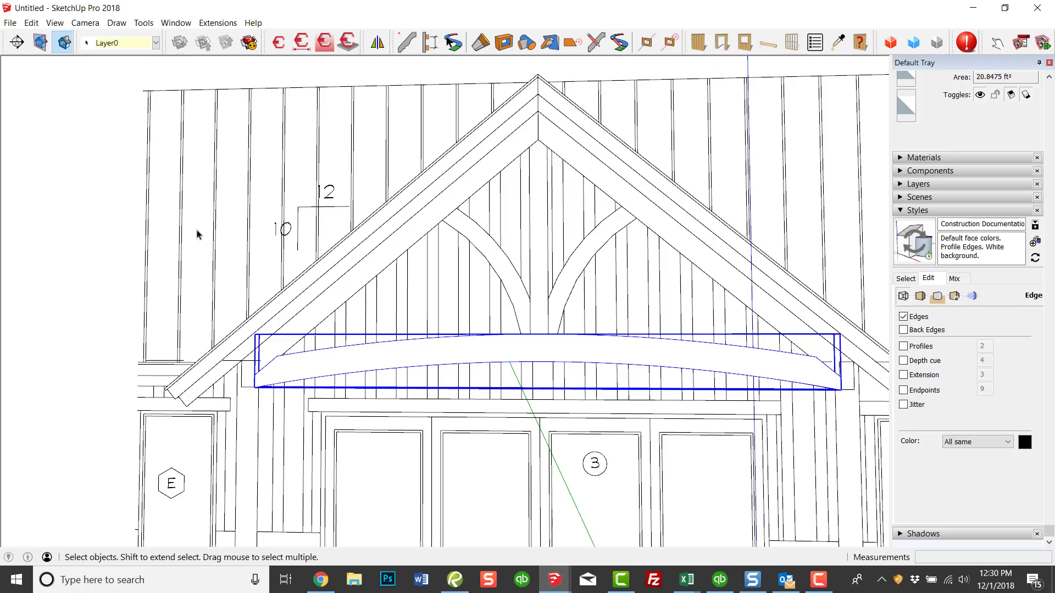
pyautogui.moveTo(195, 235); pyautogui.dragTo(367, 341, button='middle')
pyautogui.click(122, 235)
pyautogui.scroll(8, 412, 337)
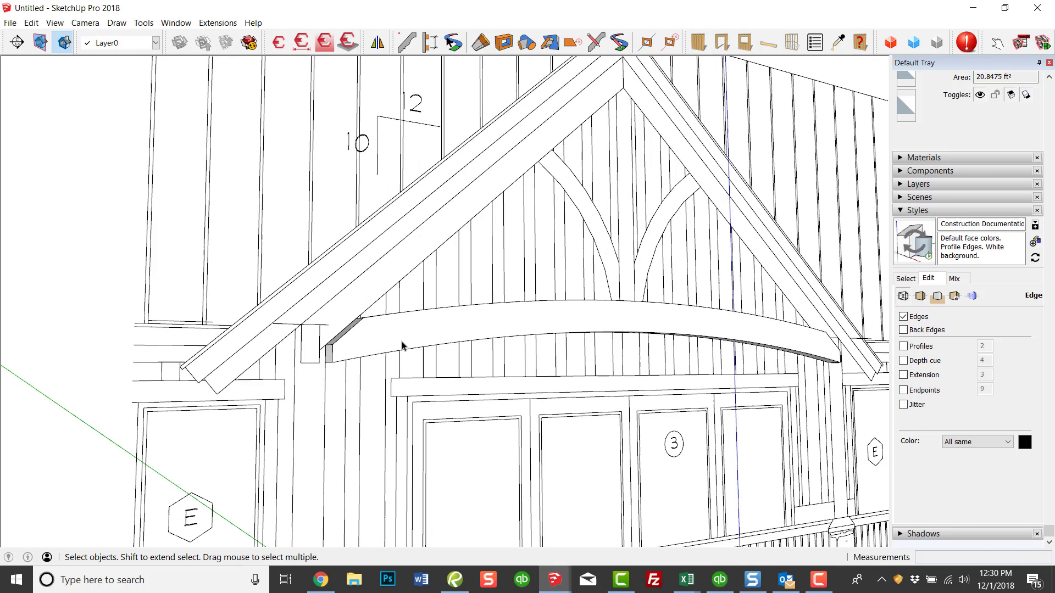
pyautogui.scroll(4, 356, 346)
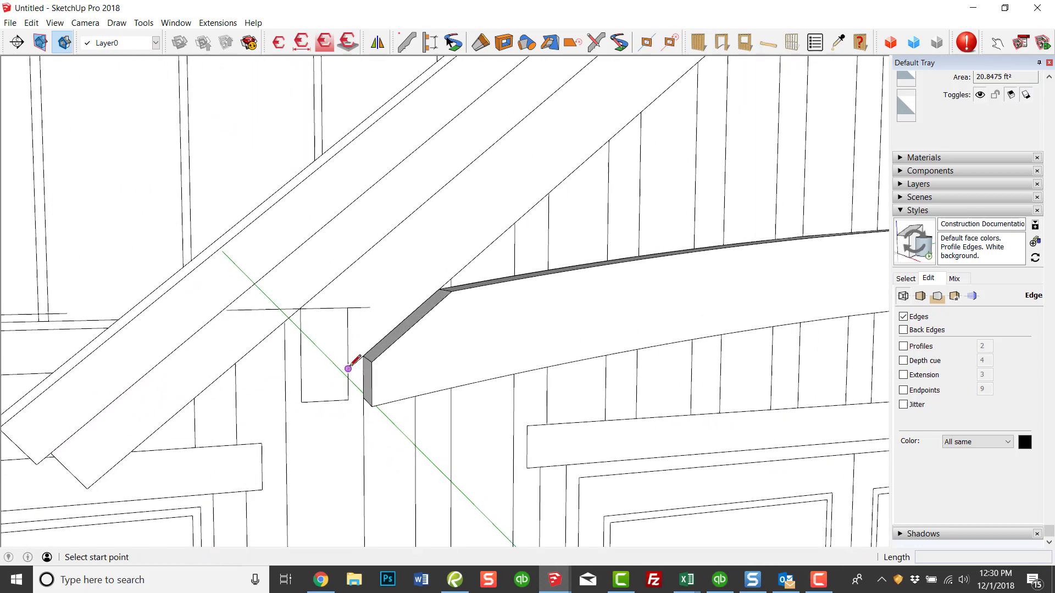
# Close the rafter outline into a face and push/pull it into a 6-inch solid.
pyautogui.click(348, 367)
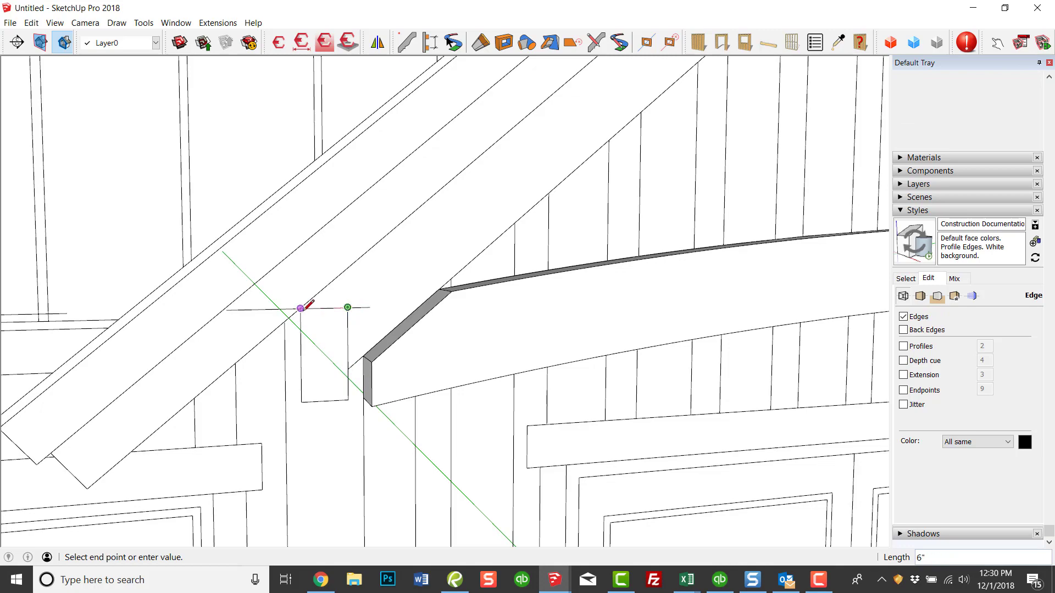
pyautogui.scroll(-6, 330, 310)
pyautogui.scroll(6, 394, 238)
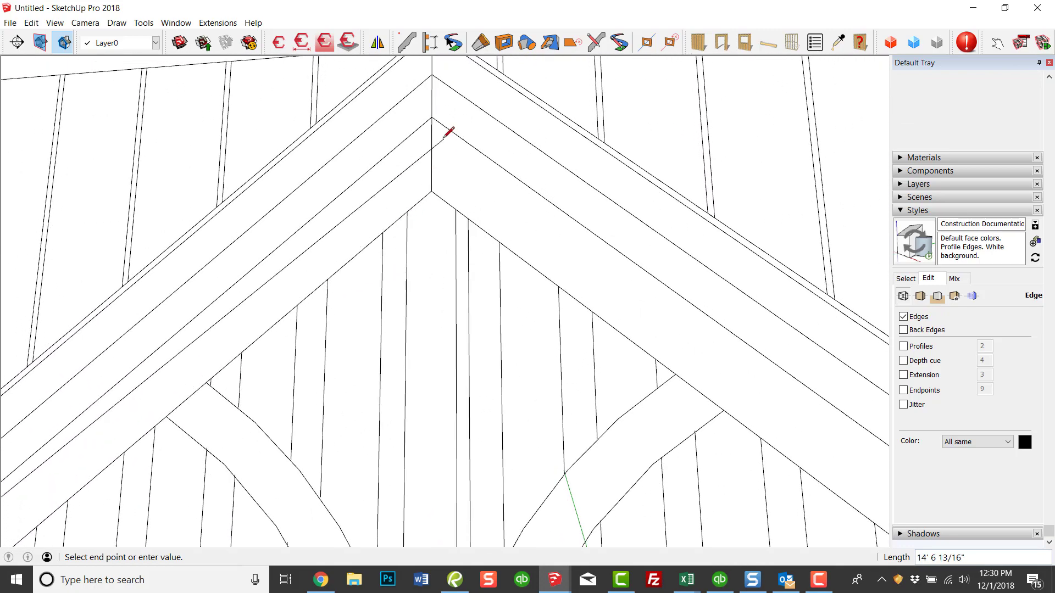
pyautogui.moveTo(432, 190); pyautogui.dragTo(461, 438, button='middle')
pyautogui.click(450, 461)
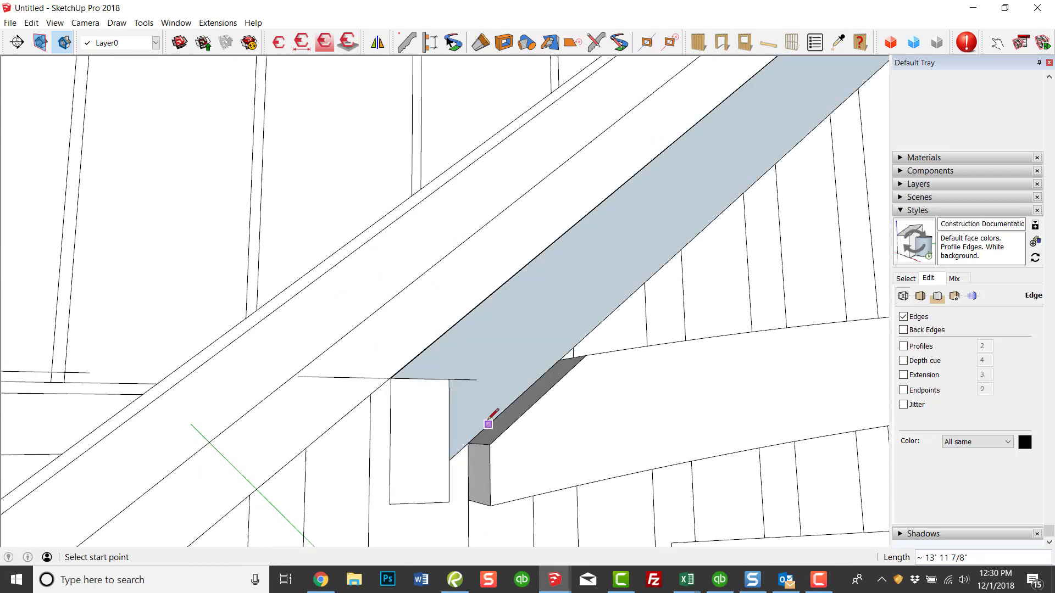
pyautogui.press('p')
pyautogui.moveTo(483, 423); pyautogui.dragTo(488, 466)
pyautogui.press('space')
# Mirror the rafter group about the gable peak onto the opposite slope, keeping the original.
pyautogui.scroll(-8, 579, 329)
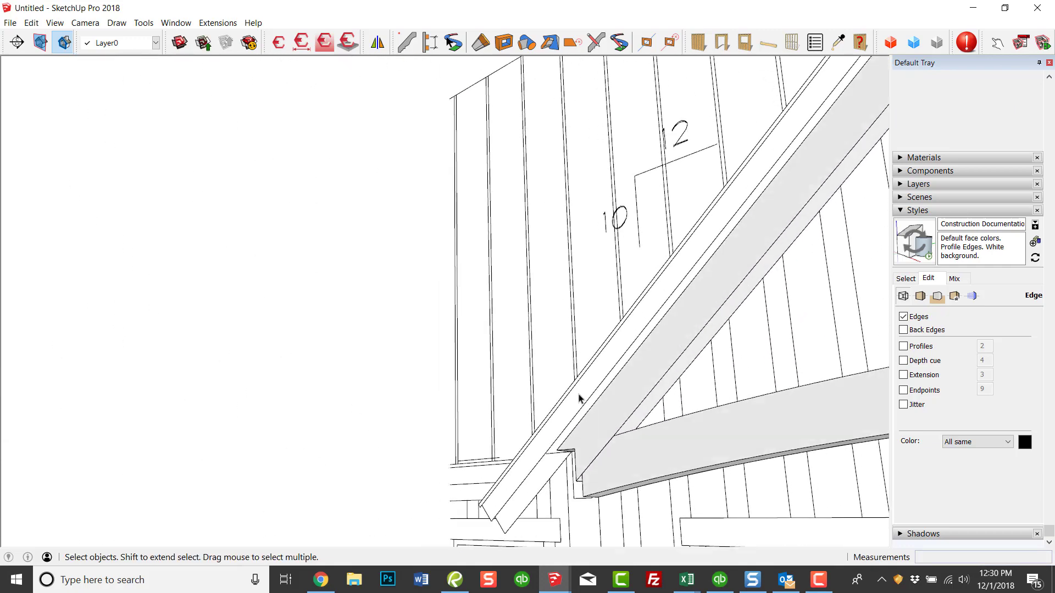
pyautogui.click(610, 383)
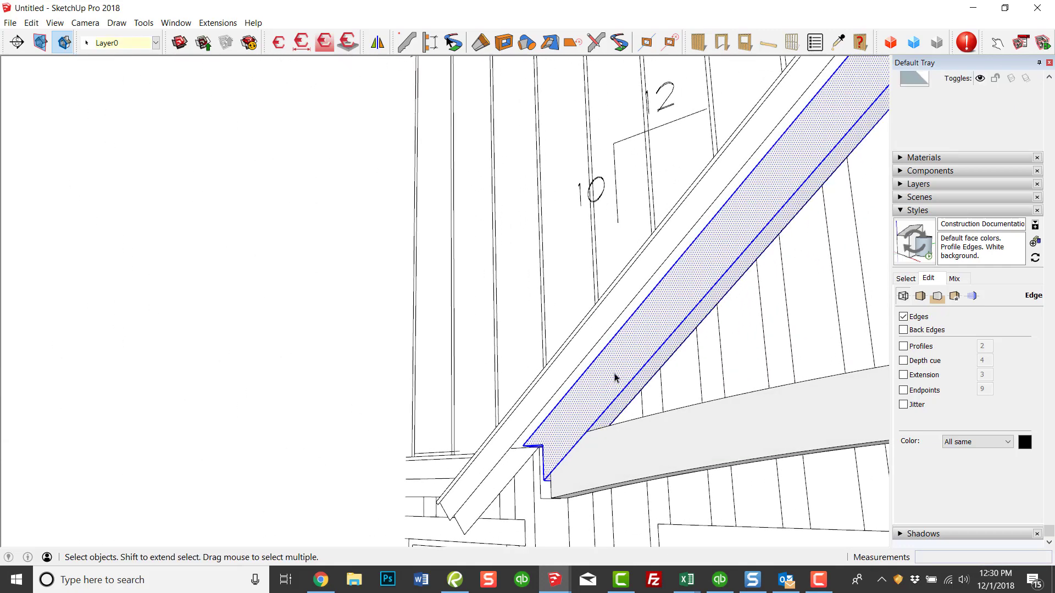
pyautogui.click(614, 377)
pyautogui.moveTo(622, 382); pyautogui.dragTo(543, 309, button='middle')
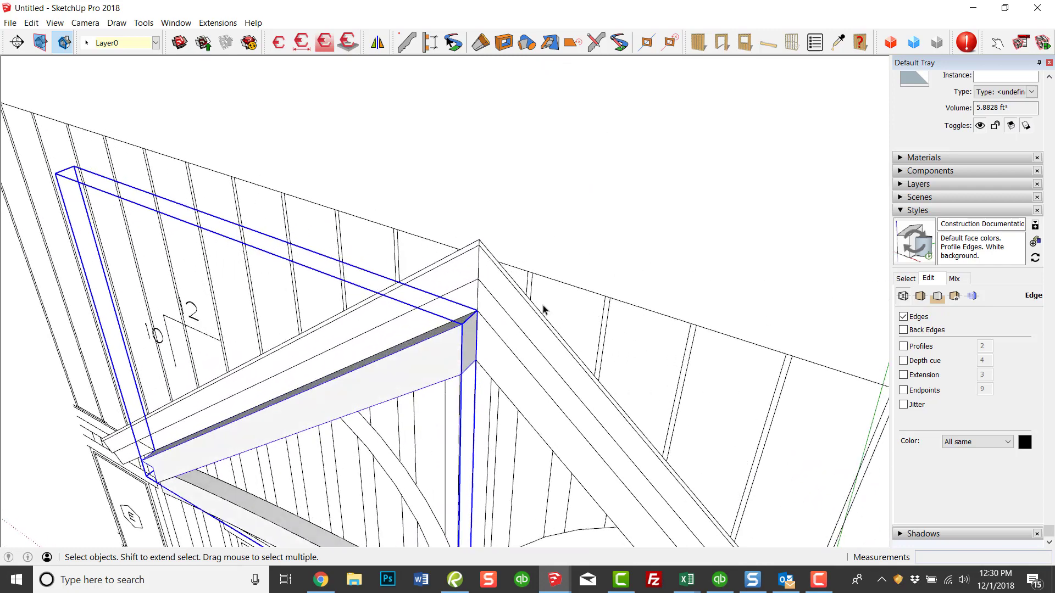
pyautogui.scroll(3, 583, 188)
pyautogui.click(372, 49)
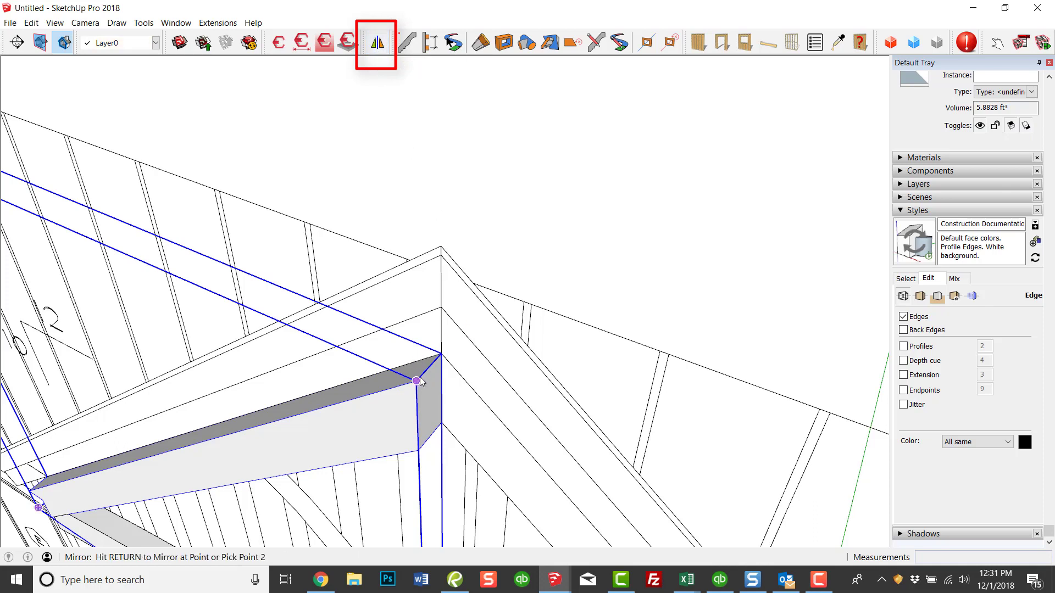
pyautogui.click(446, 170)
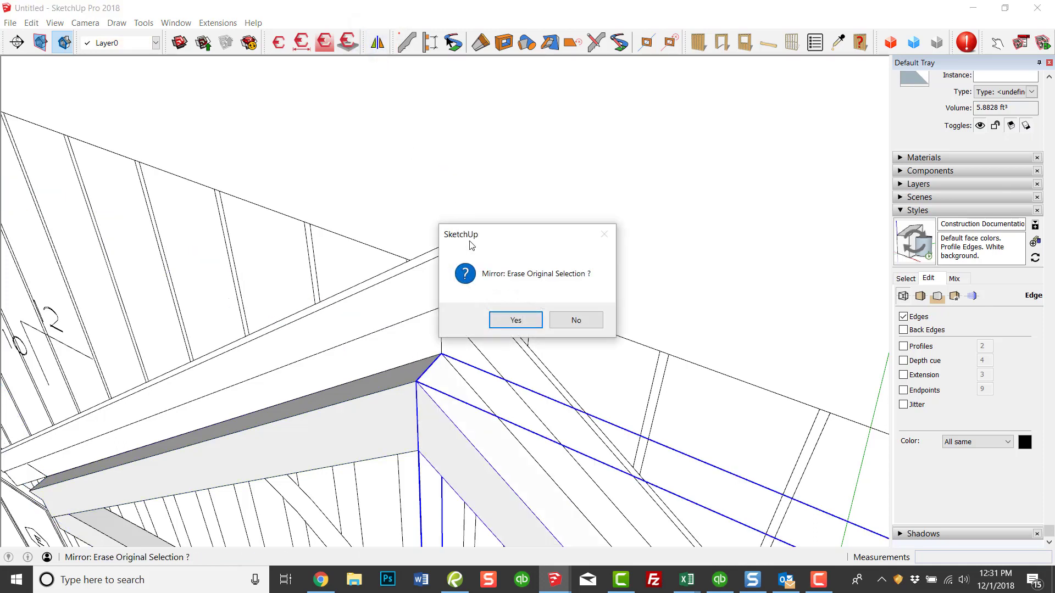
pyautogui.click(577, 320)
pyautogui.scroll(-10, 577, 324)
pyautogui.scroll(5, 212, 292)
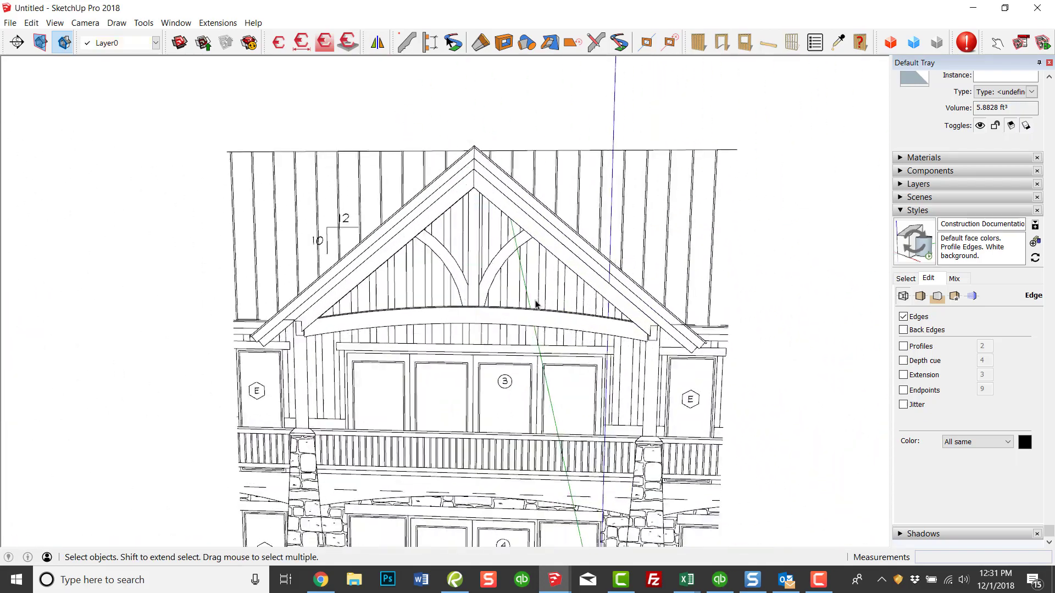
pyautogui.scroll(6, 536, 302)
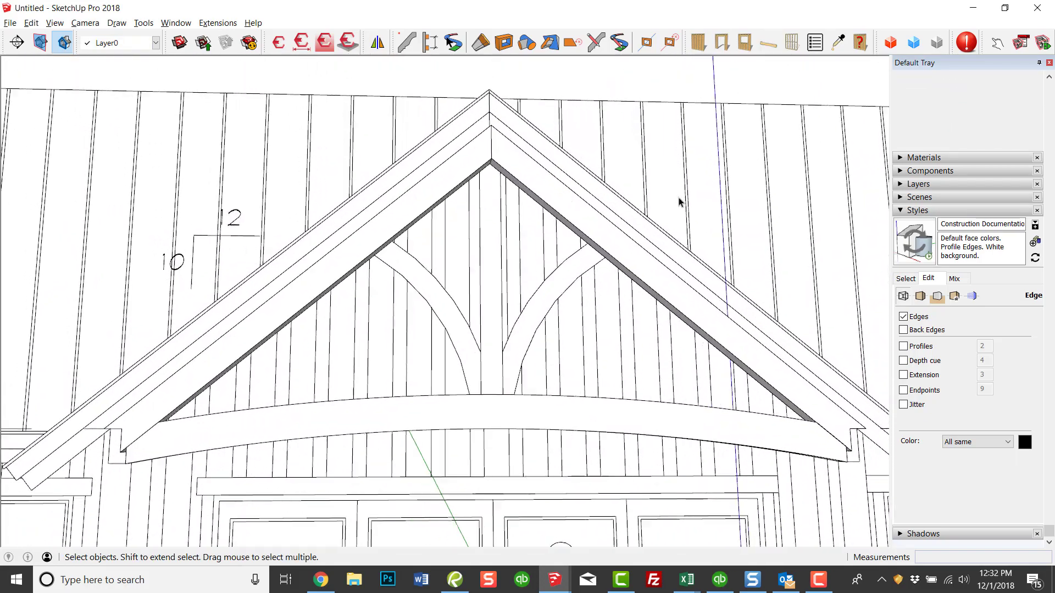
# Trace the central post's outline with lines from the rafter to the gable peak, closing a face.
pyautogui.scroll(5, 549, 153)
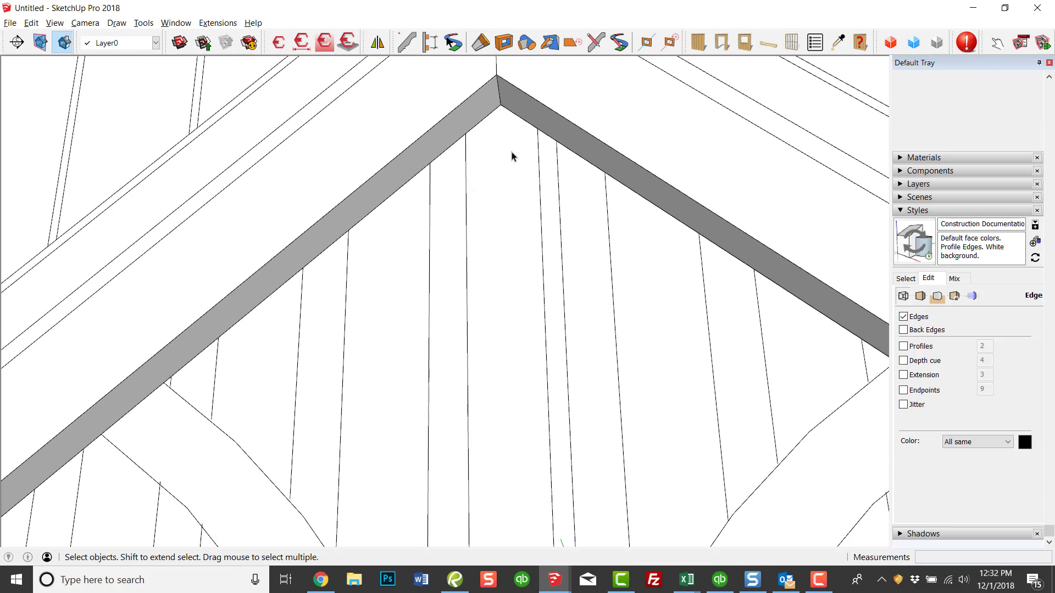
pyautogui.press('l')
pyautogui.scroll(4, 485, 147)
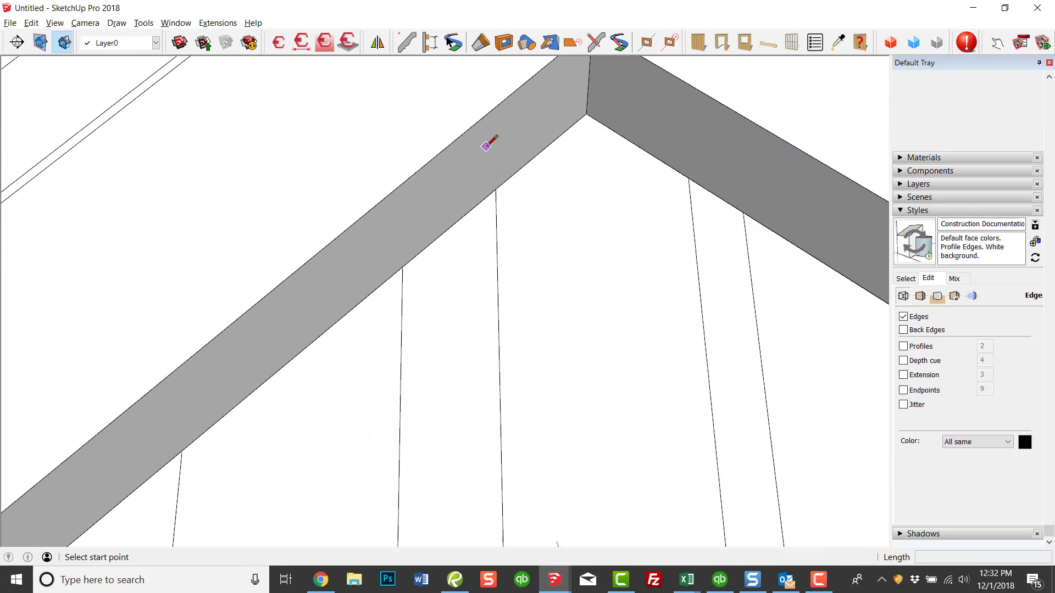
pyautogui.scroll(2, 486, 147)
pyautogui.click(501, 212)
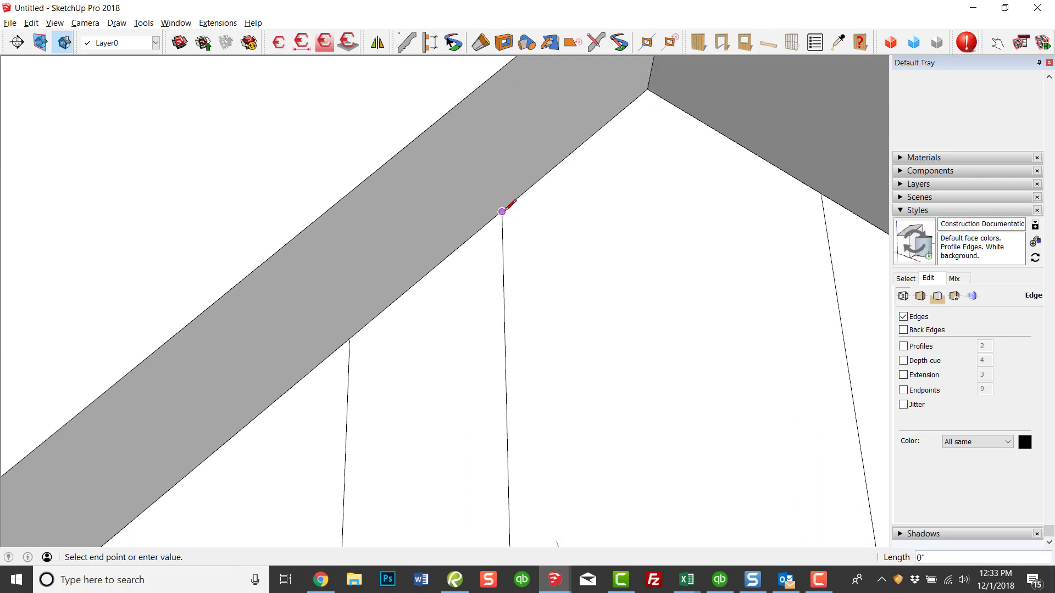
pyautogui.scroll(3, 511, 203)
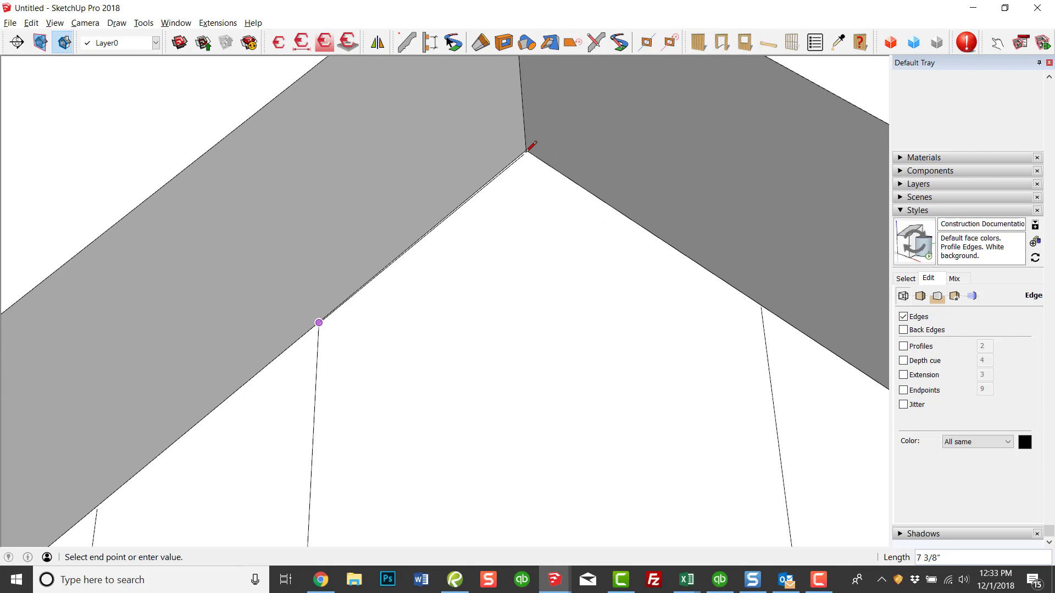
pyautogui.click(522, 146)
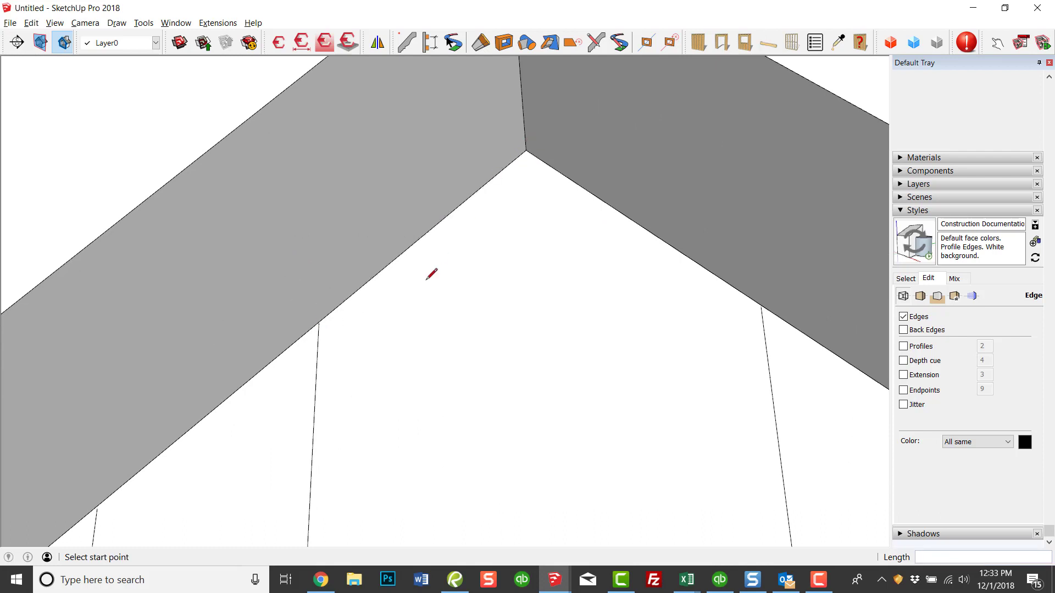
pyautogui.click(526, 149)
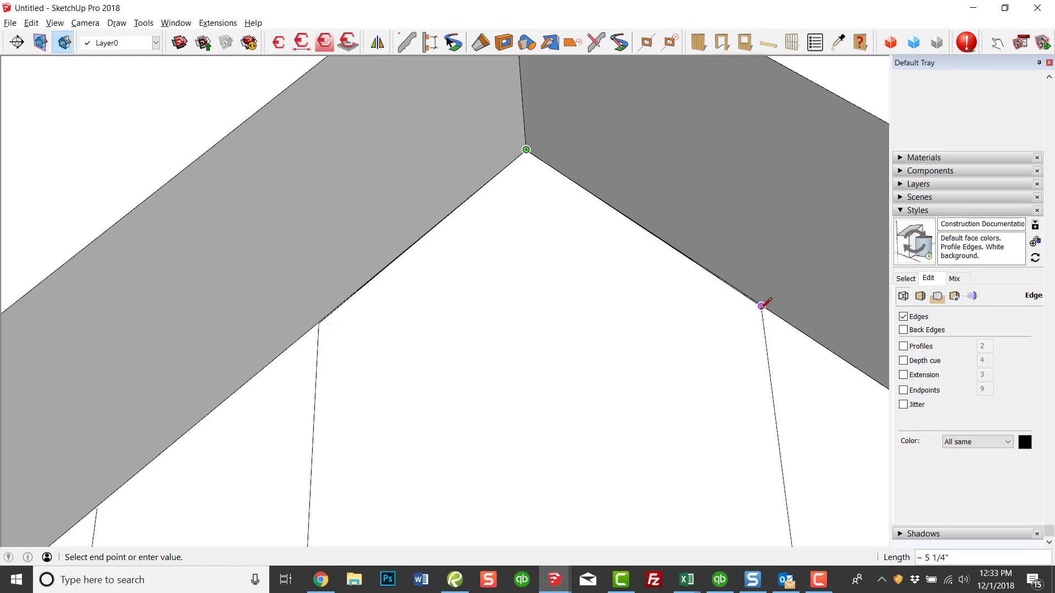
pyautogui.scroll(-5, 758, 310)
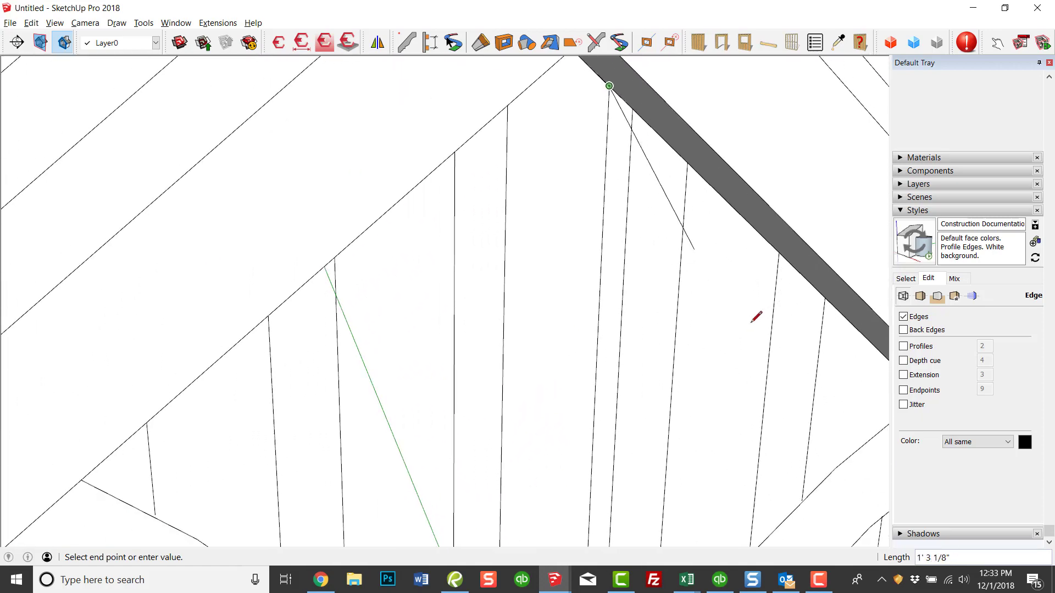
pyautogui.scroll(5, 757, 317)
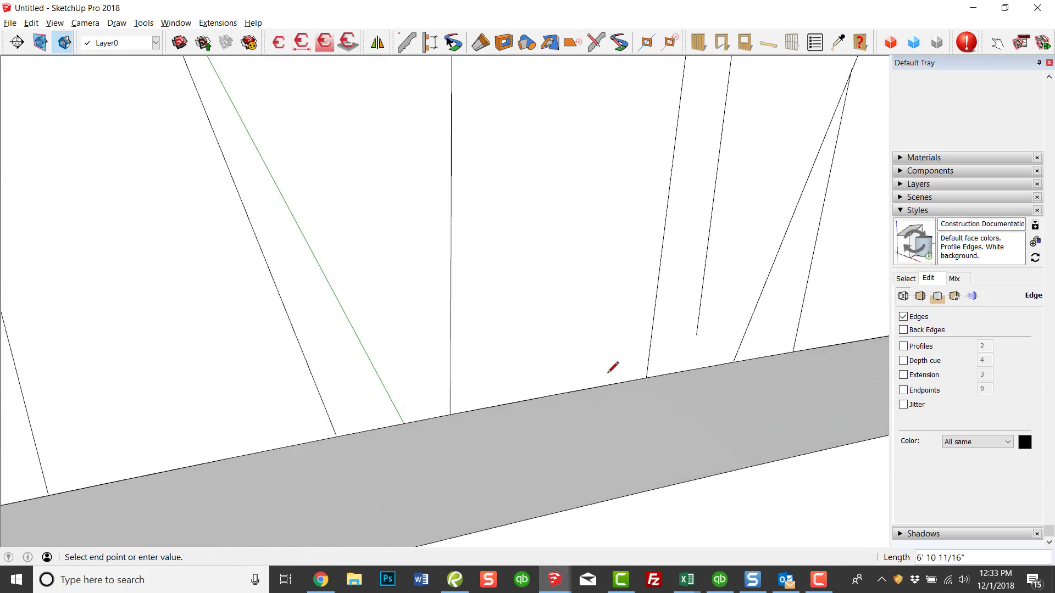
pyautogui.scroll(1, 692, 380)
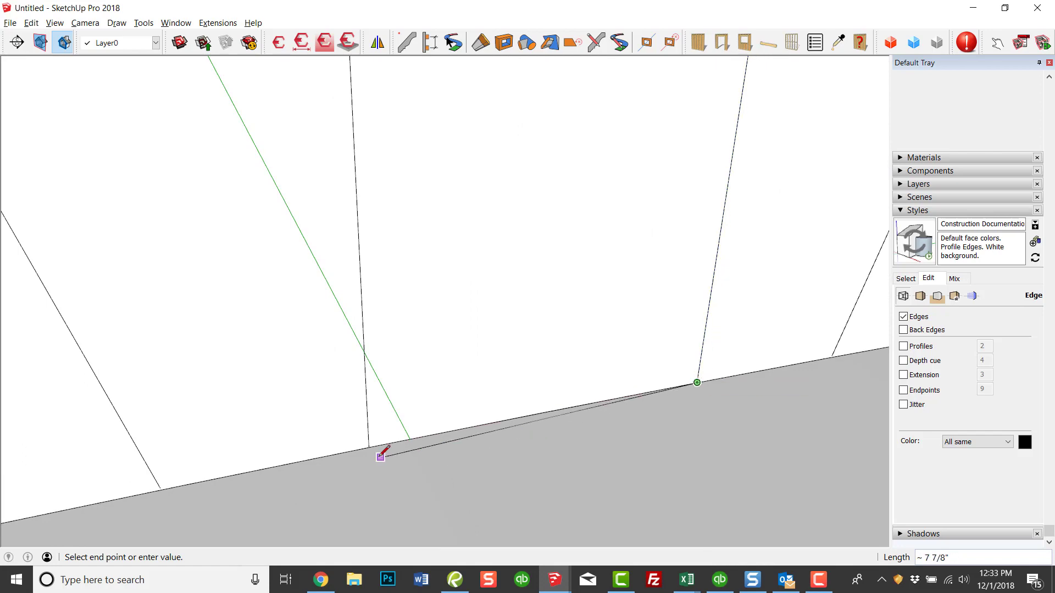
pyautogui.scroll(-5, 369, 446)
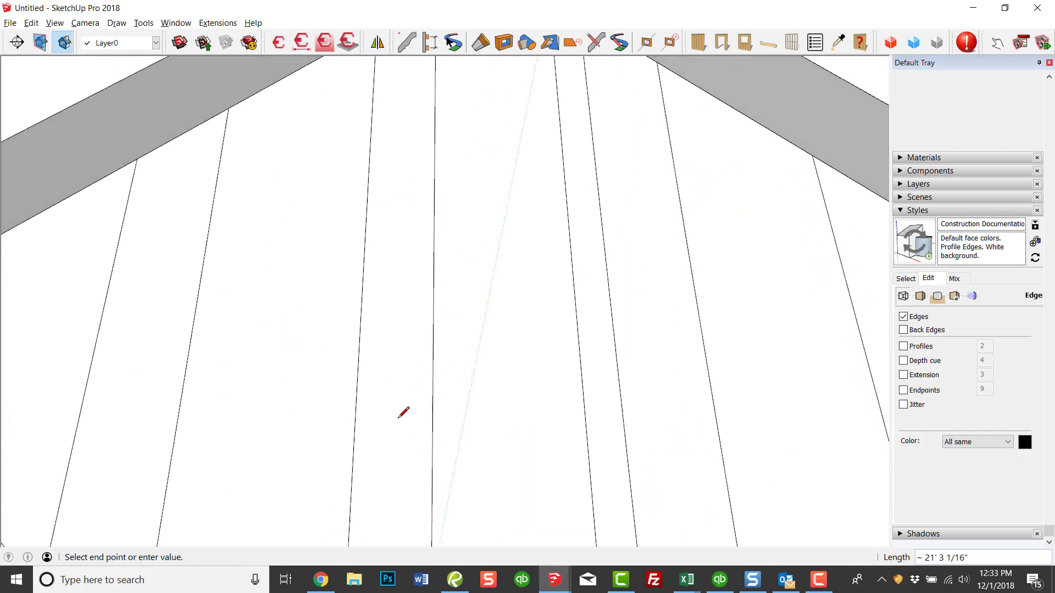
pyautogui.scroll(-3, 403, 412)
pyautogui.scroll(4, 405, 311)
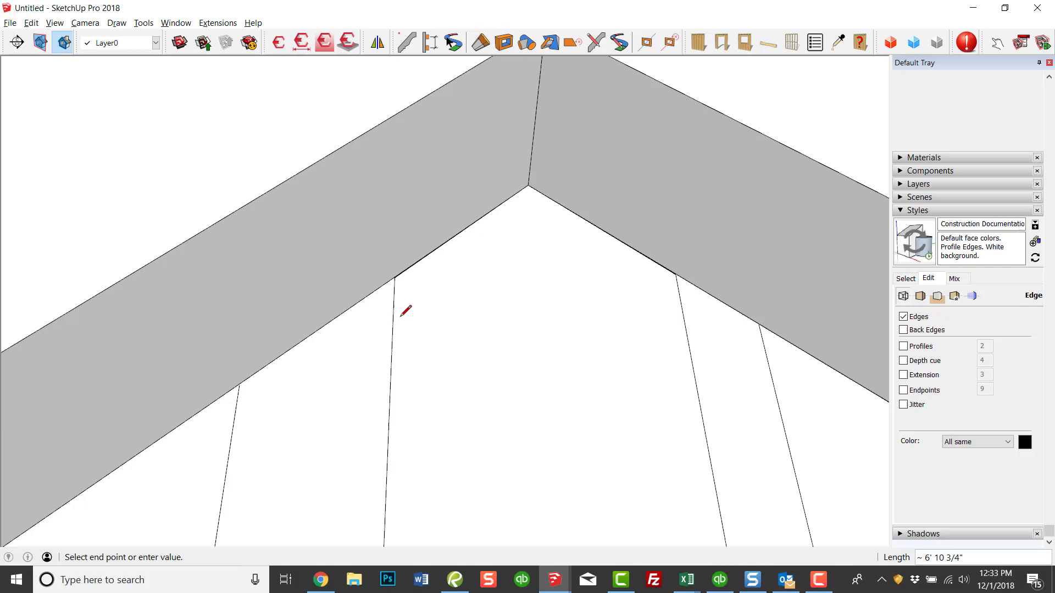
pyautogui.click(395, 277)
# Pull the post face 6 inches thick and group the post into one solid.
pyautogui.press('p')
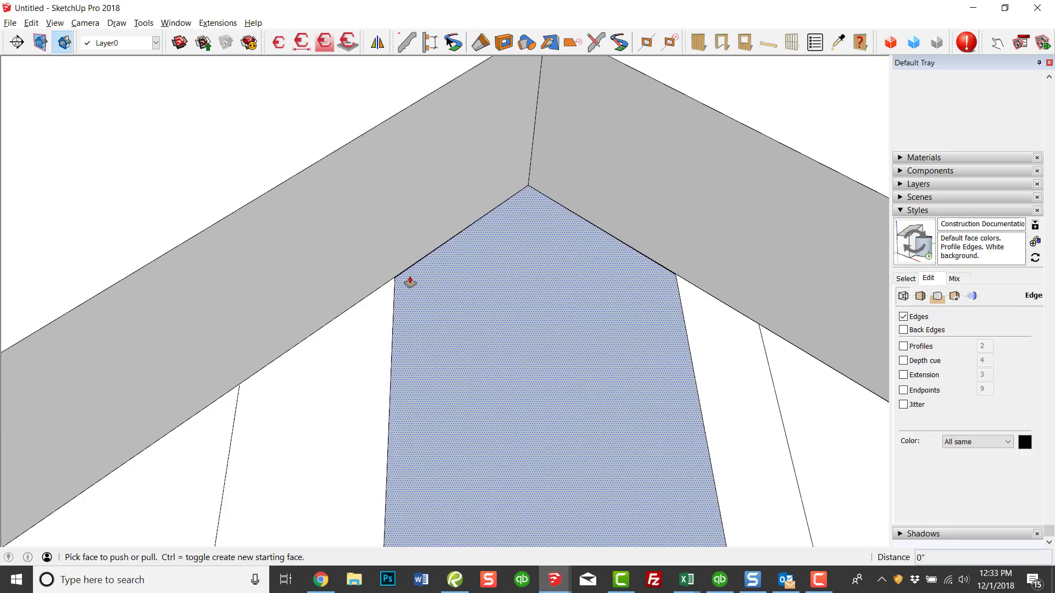
pyautogui.click(410, 280)
pyautogui.write('6')
pyautogui.press('Return')
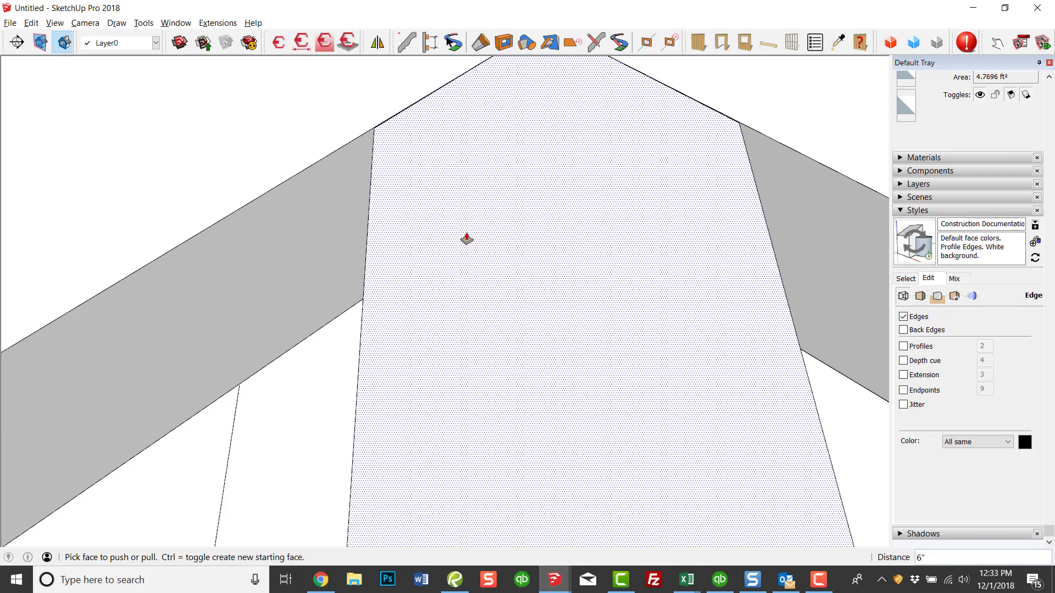
pyautogui.press('space')
pyautogui.click(475, 232)
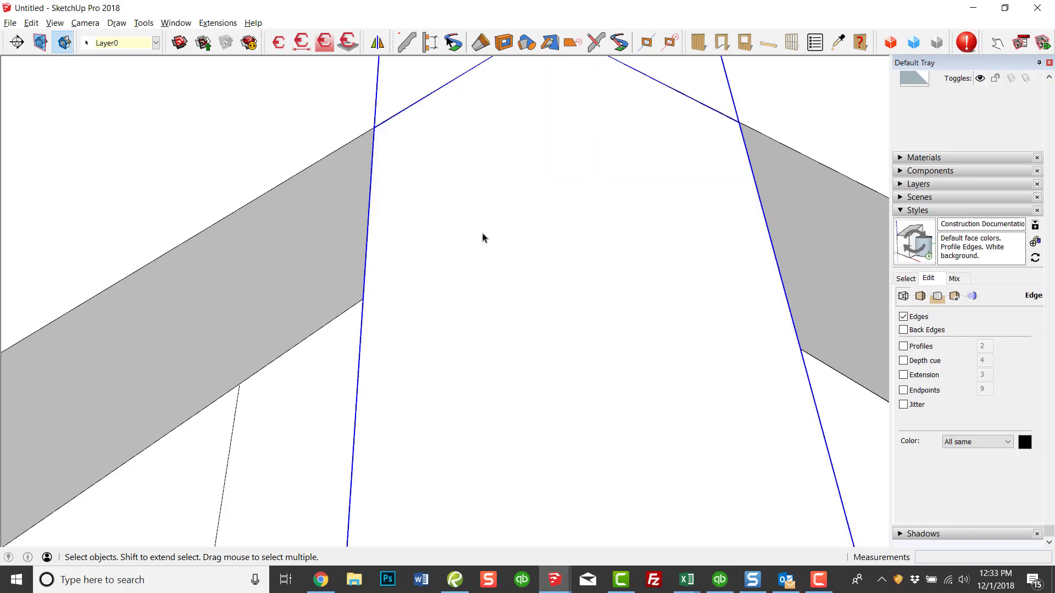
pyautogui.press('g')
pyautogui.scroll(-6, 478, 258)
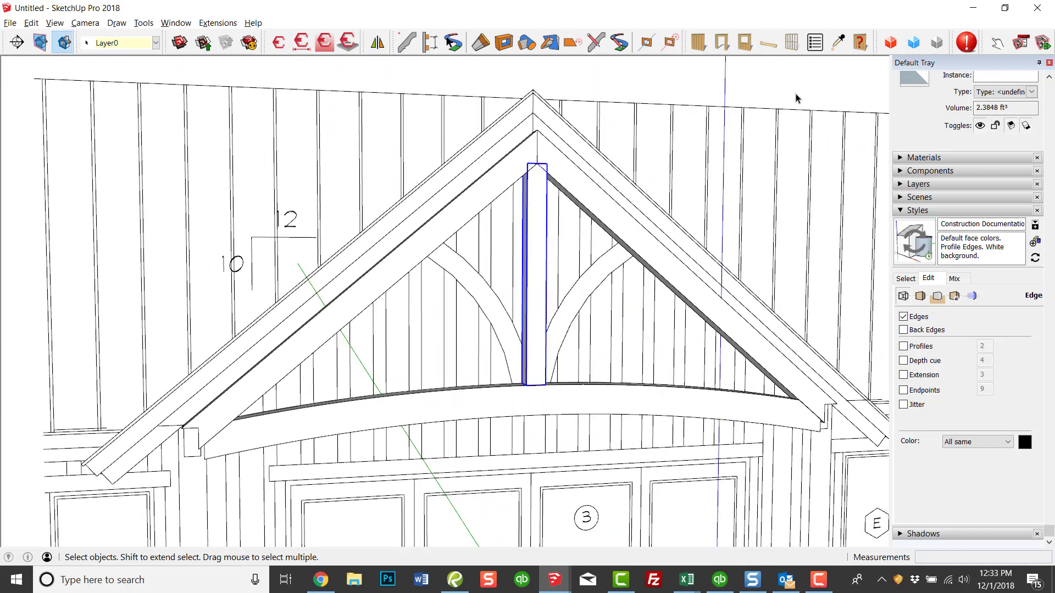
# Draw the brace's lower arc from the post corner up to the left rafter.
pyautogui.scroll(10, 524, 302)
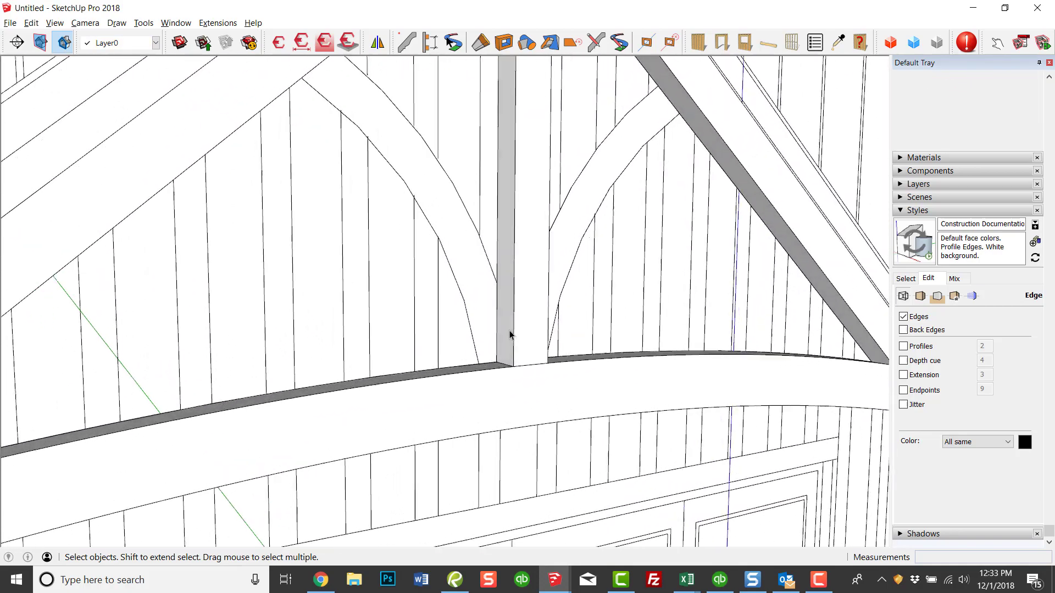
pyautogui.scroll(4, 470, 229)
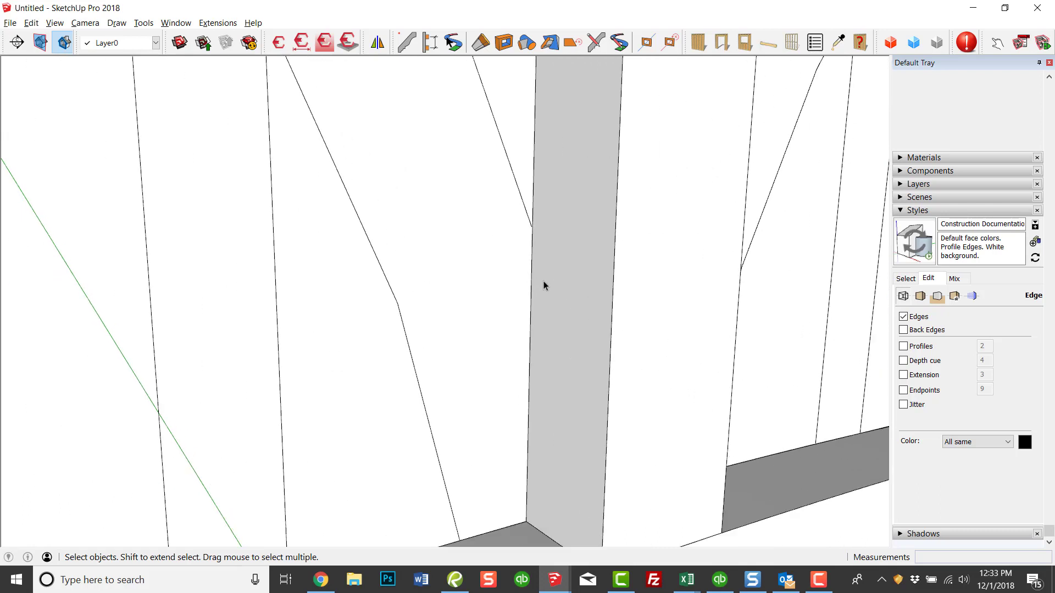
pyautogui.scroll(3, 543, 281)
pyautogui.press('l')
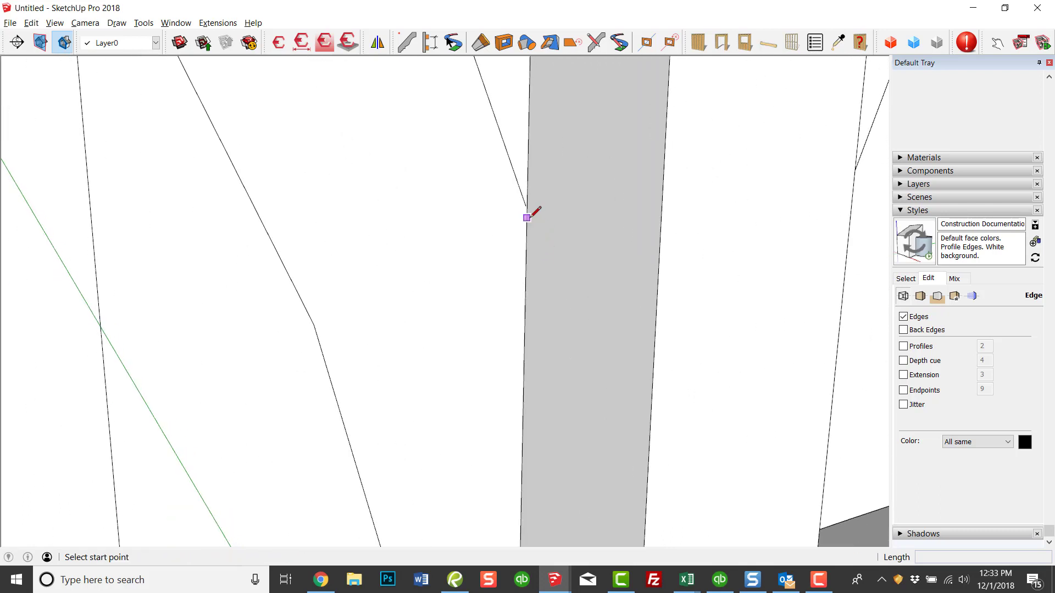
pyautogui.scroll(1, 527, 205)
pyautogui.scroll(2, 527, 205)
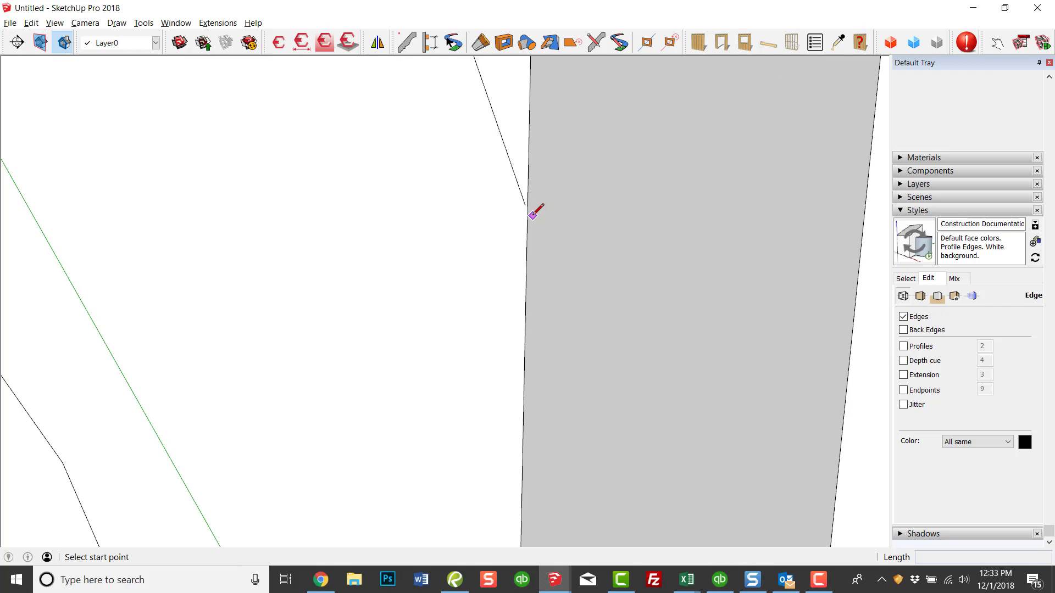
pyautogui.scroll(1, 529, 217)
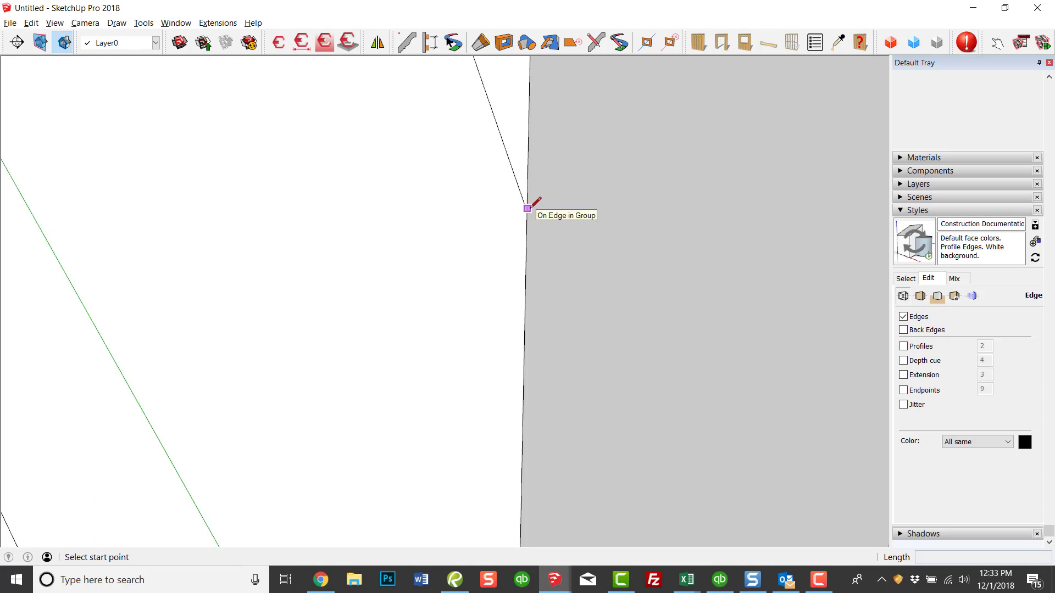
pyautogui.click(527, 208)
pyautogui.scroll(-6, 536, 341)
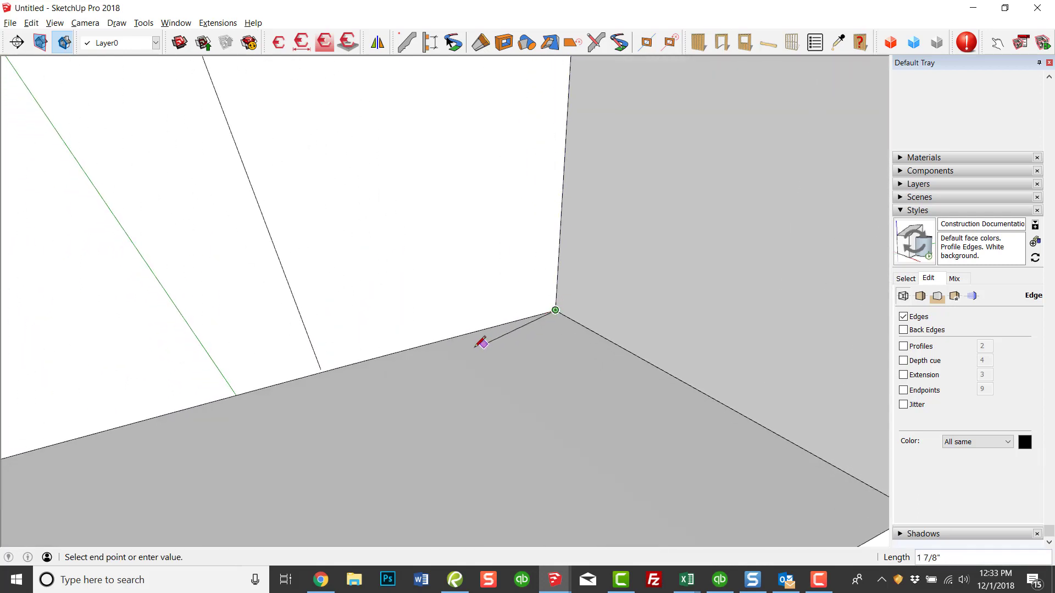
pyautogui.scroll(3, 481, 344)
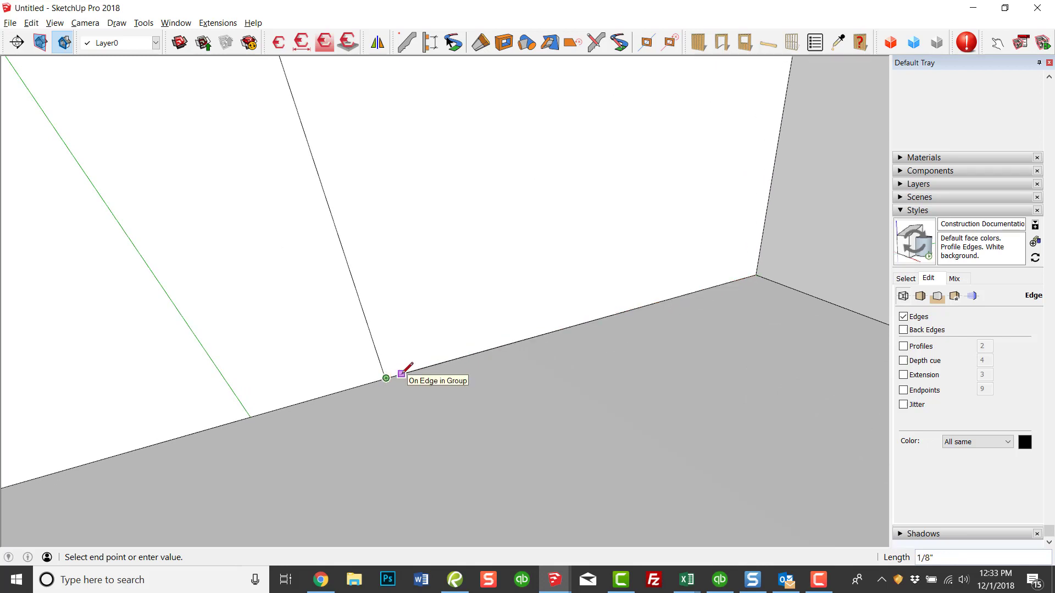
pyautogui.click(386, 378)
pyautogui.scroll(5, 566, 343)
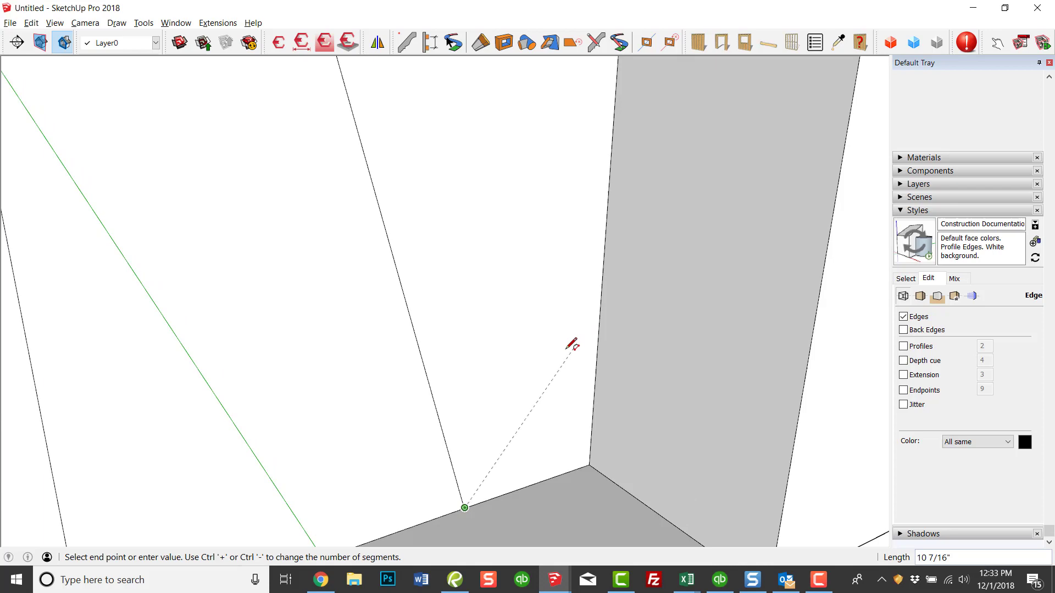
pyautogui.scroll(6, 550, 341)
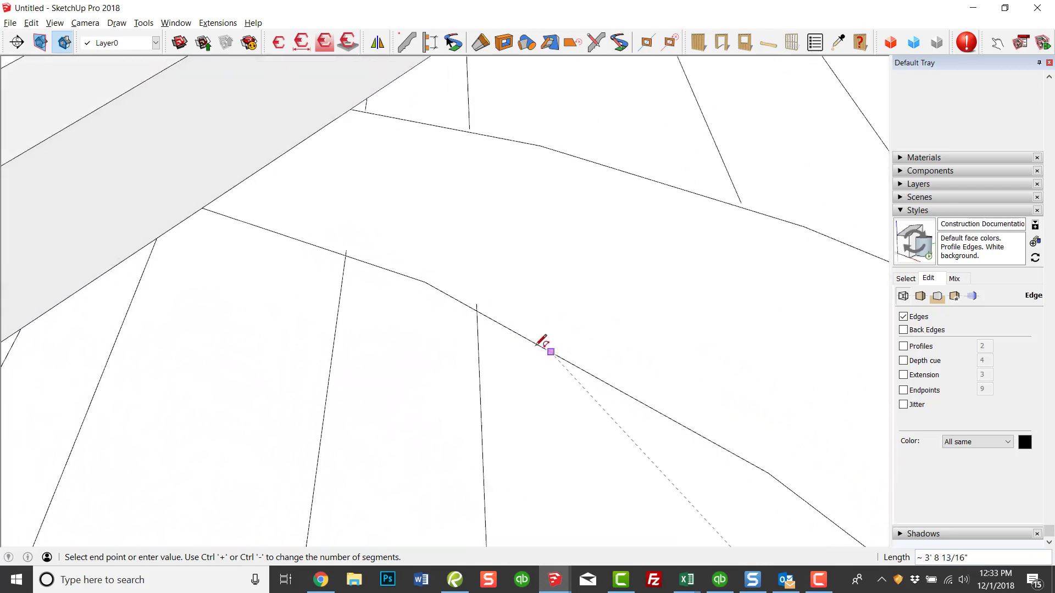
pyautogui.scroll(2, 312, 301)
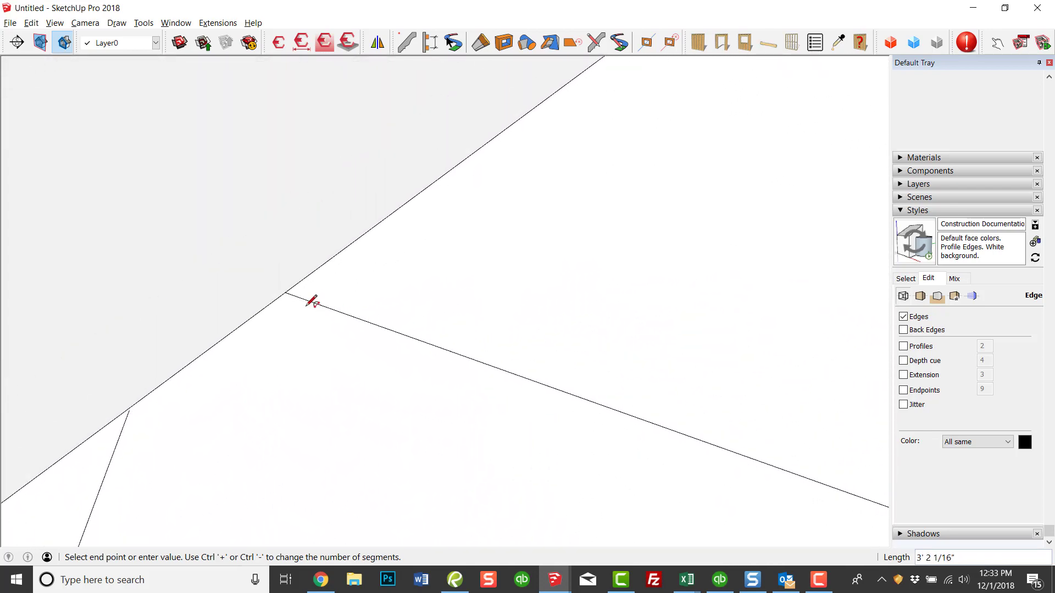
pyautogui.click(282, 291)
pyautogui.scroll(-3, 307, 296)
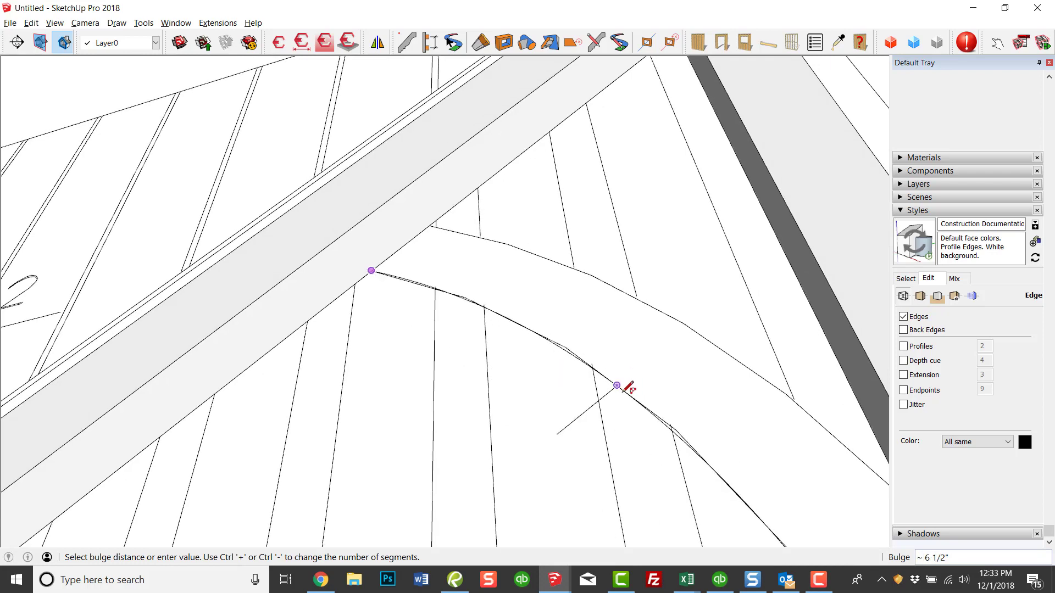
pyautogui.click(628, 388)
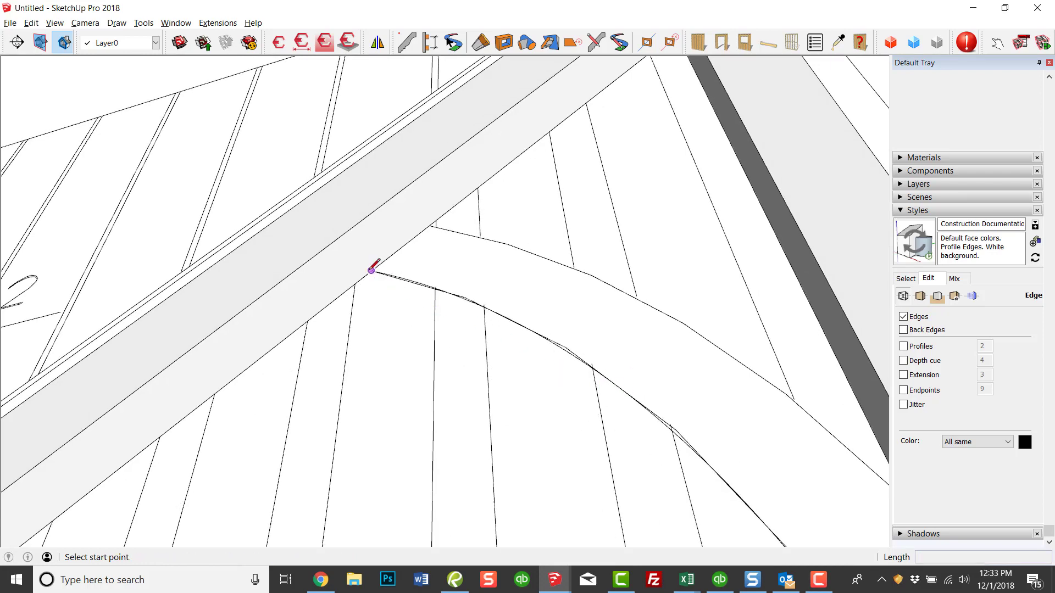
# Draw the second brace arc from the rafter to the post edge, closing the curved face.
pyautogui.click(372, 269)
pyautogui.scroll(5, 428, 222)
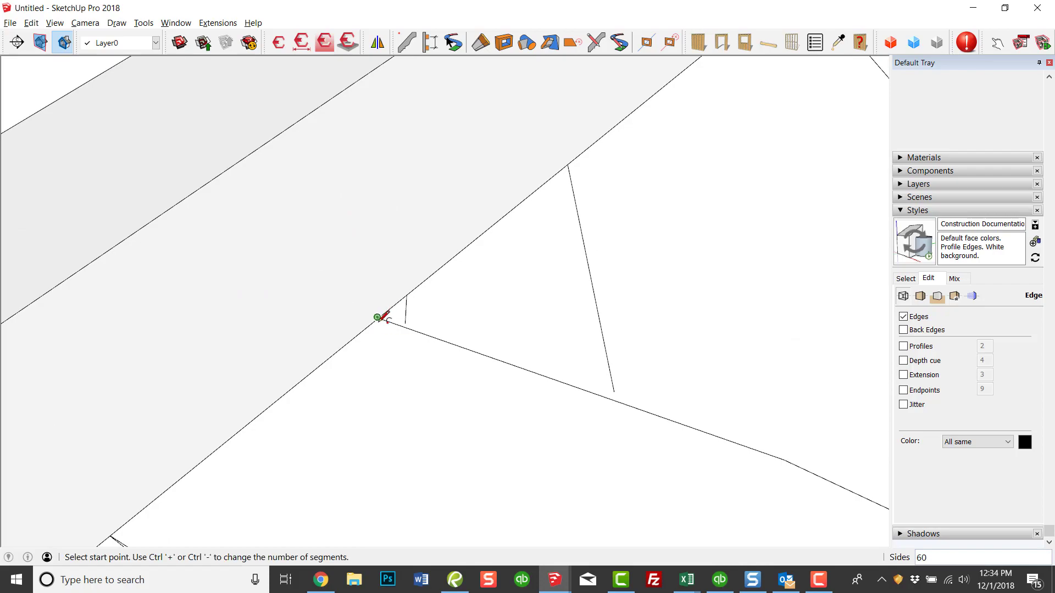
pyautogui.click(377, 317)
pyautogui.scroll(-4, 440, 352)
pyautogui.scroll(5, 471, 392)
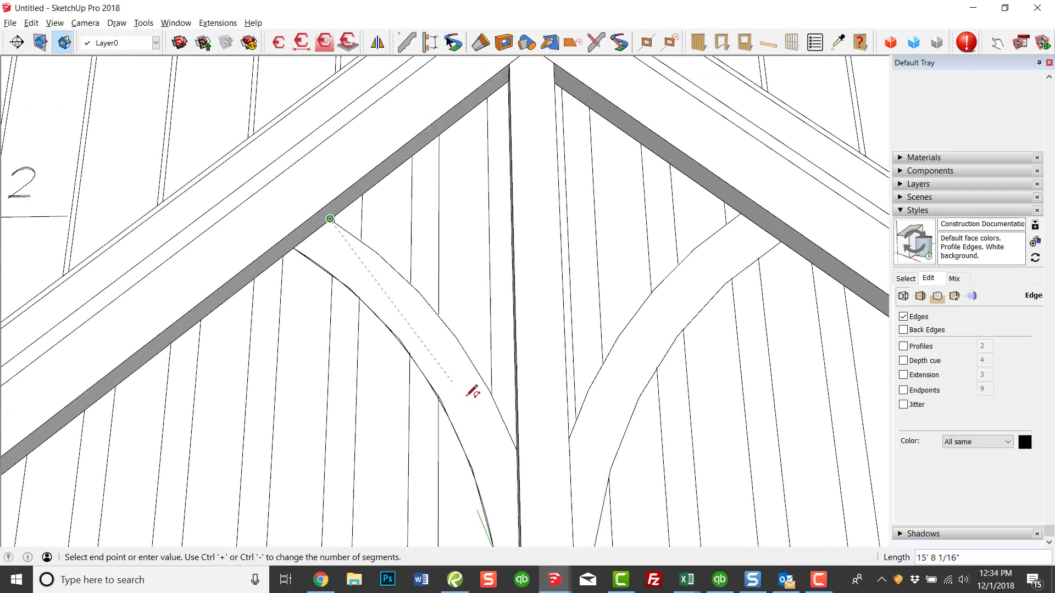
pyautogui.scroll(8, 464, 387)
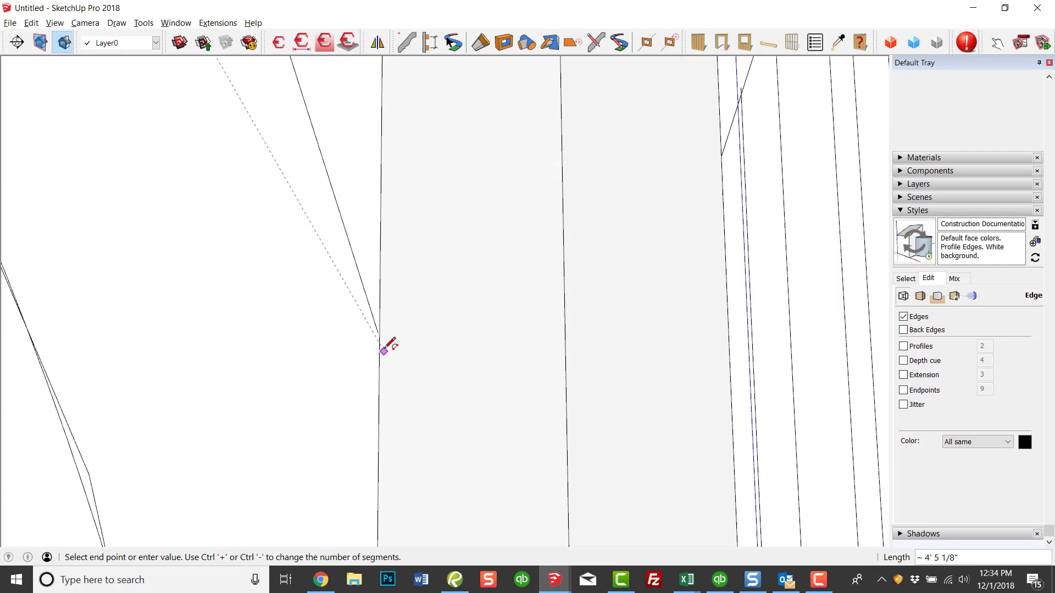
pyautogui.scroll(3, 334, 381)
pyautogui.click(296, 394)
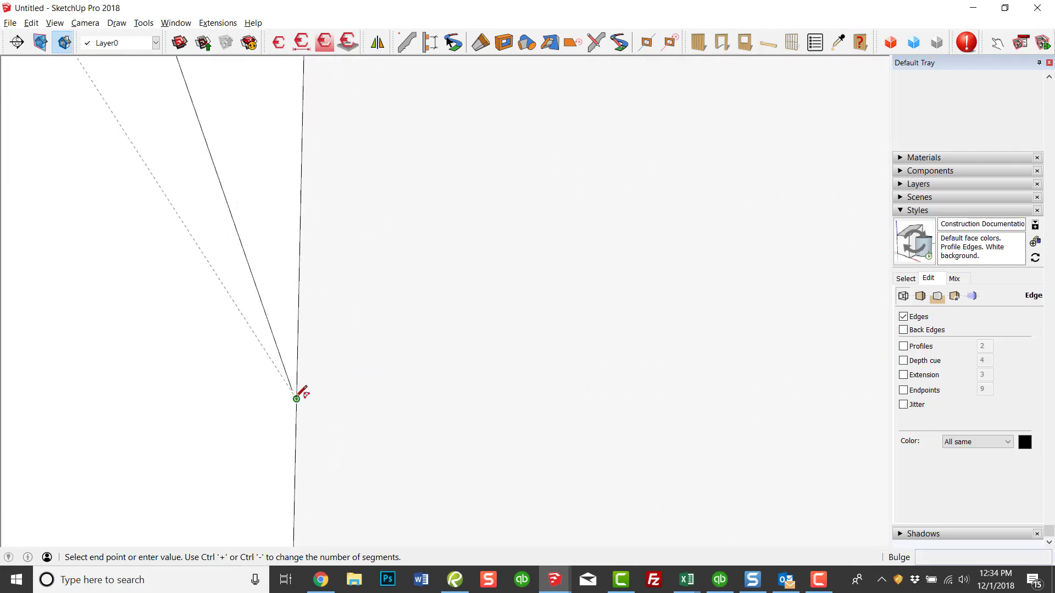
pyautogui.scroll(-5, 299, 394)
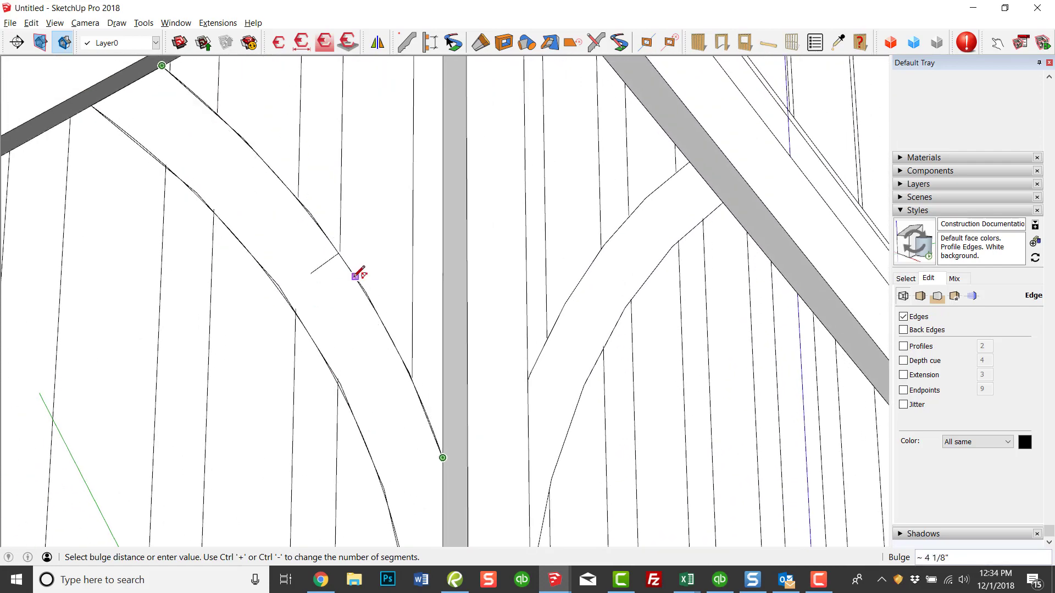
pyautogui.click(357, 272)
# Extrude the curved brace face to the post's depth.
pyautogui.press('p')
pyautogui.click(411, 414)
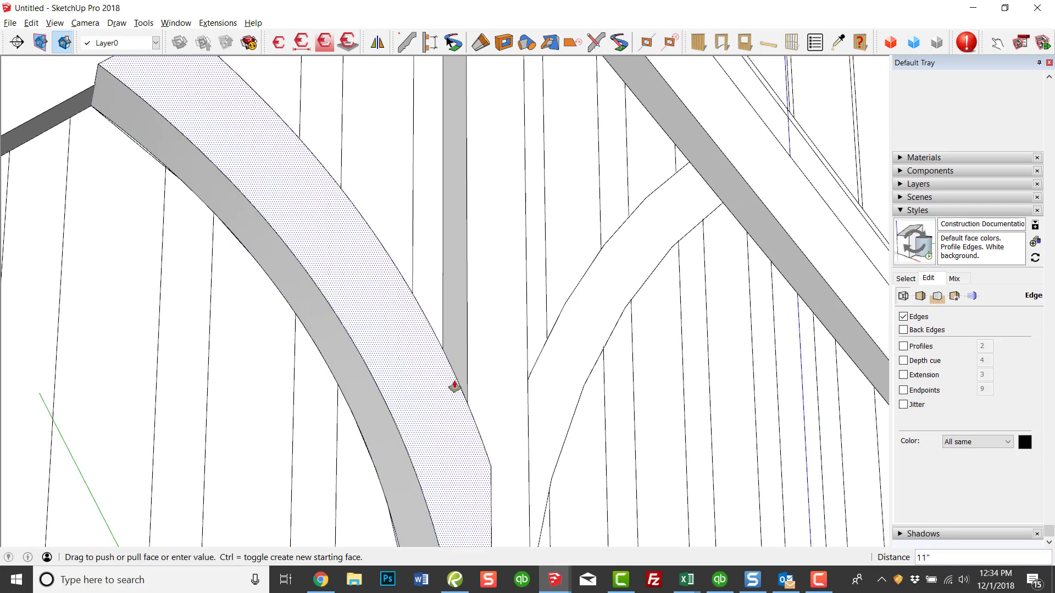
pyautogui.scroll(-3, 474, 362)
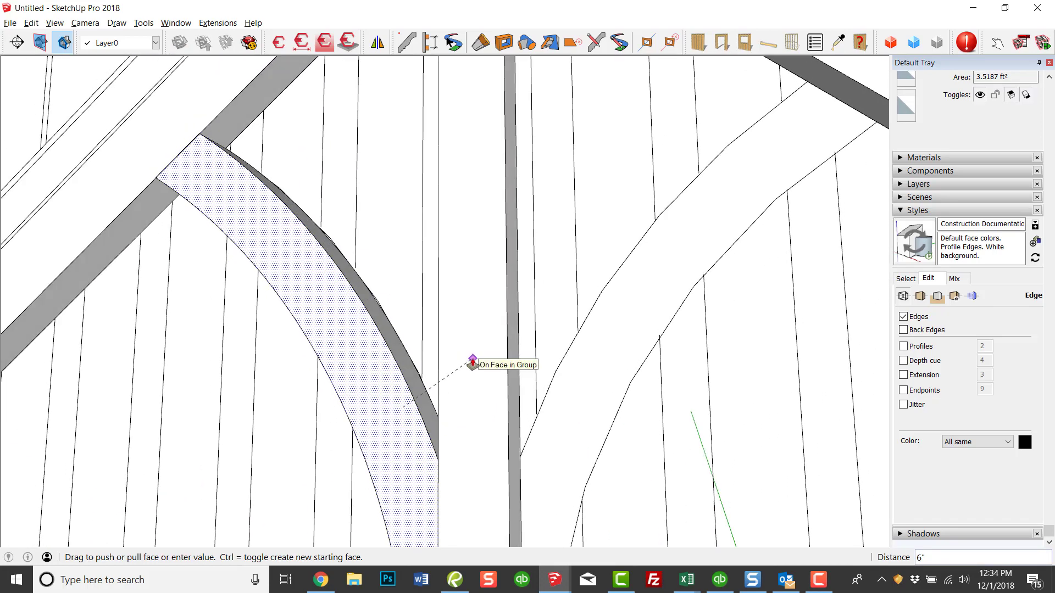
pyautogui.click(472, 363)
# Push/pull the curved brace's front face to make it thicker.
pyautogui.press('space')
pyautogui.click(391, 397)
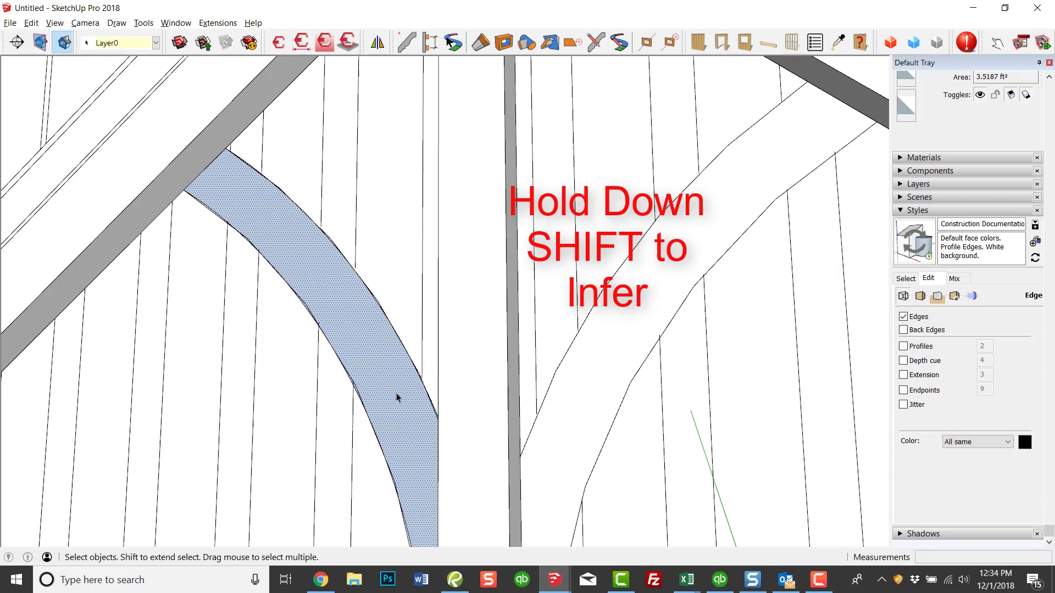
pyautogui.press('p')
pyautogui.click(397, 397)
pyautogui.click(454, 370)
# Mirror the brace about the ridge point, keeping the original, for a matching right brace.
pyautogui.press('space')
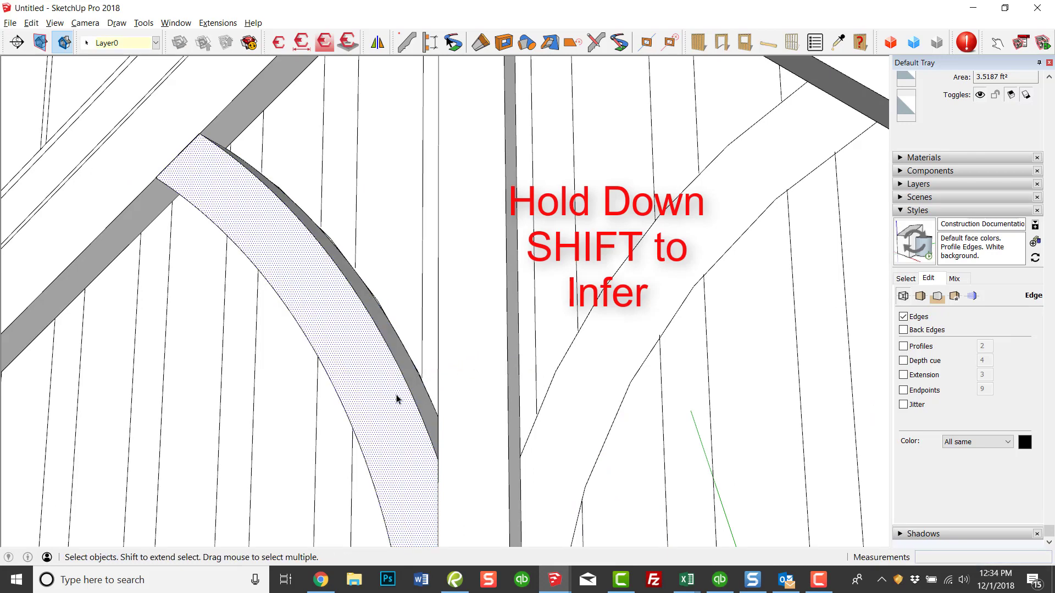
pyautogui.tripleClick(398, 397)
pyautogui.scroll(-10, 499, 296)
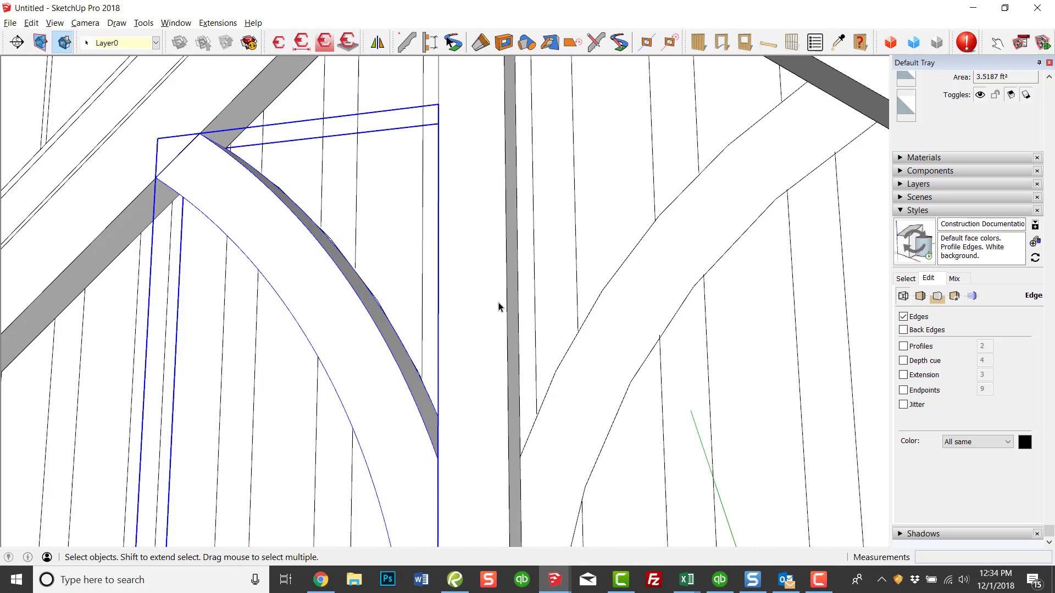
pyautogui.scroll(3, 358, 207)
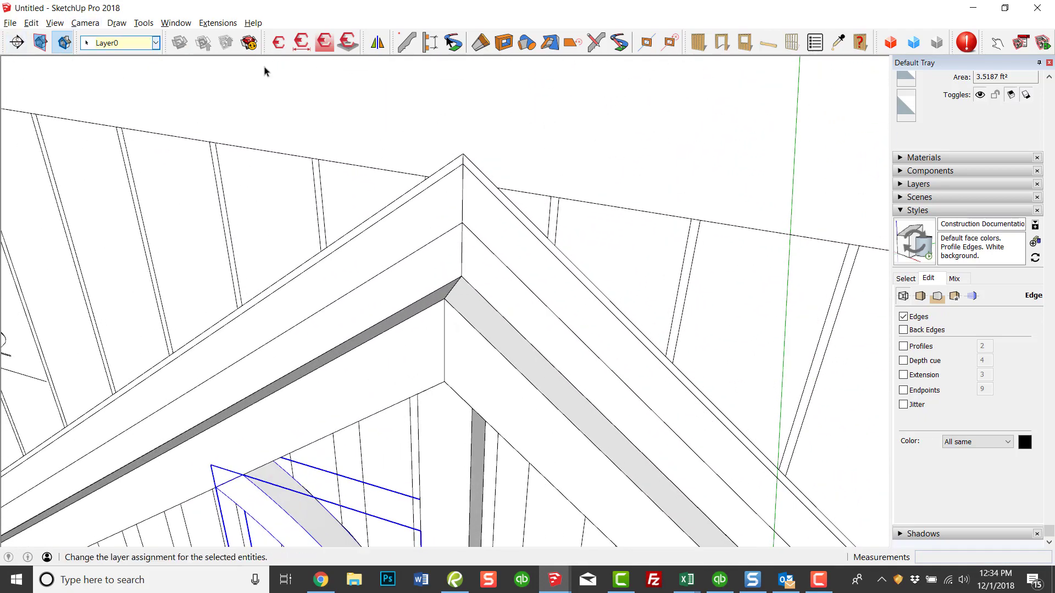
pyautogui.click(377, 43)
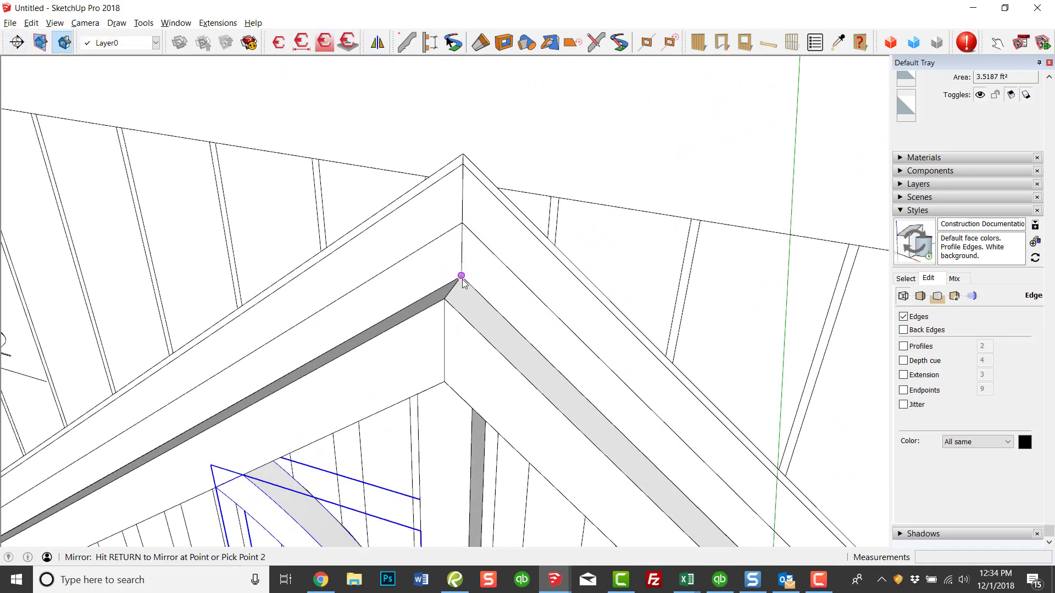
pyautogui.press('Return')
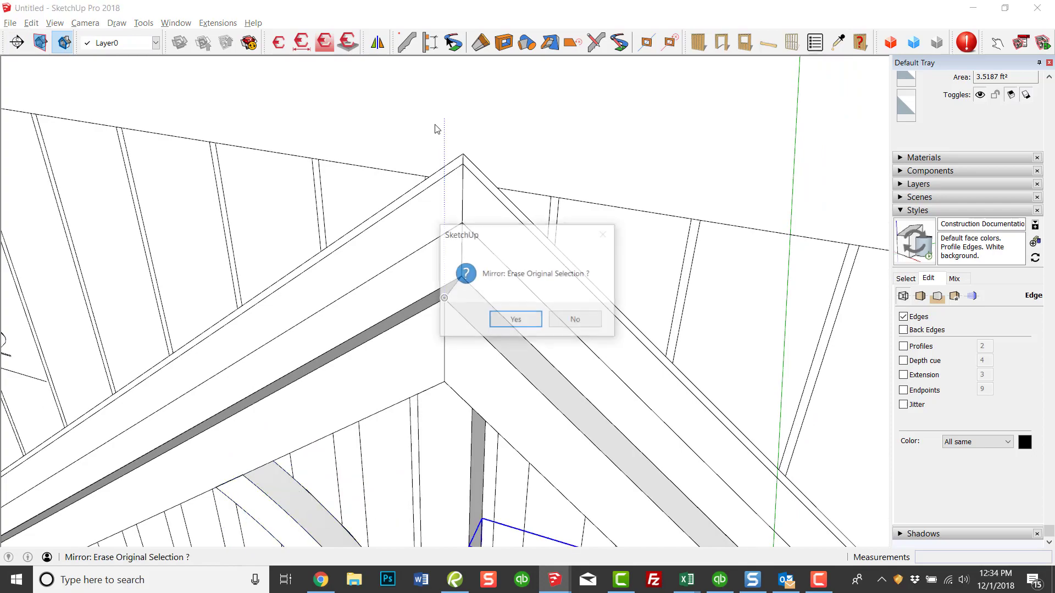
pyautogui.click(578, 318)
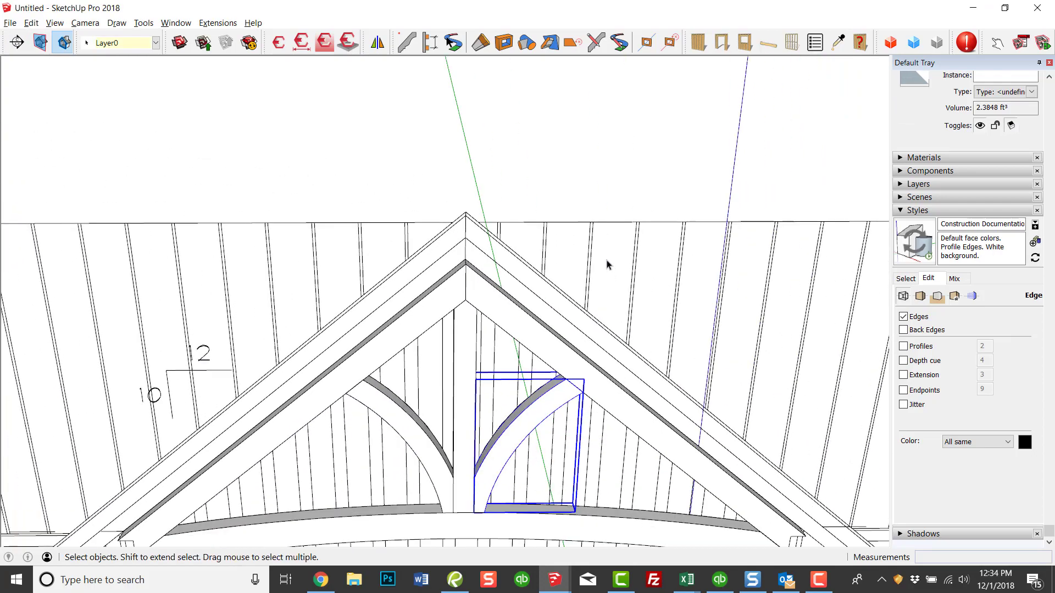
pyautogui.scroll(-3, 753, 146)
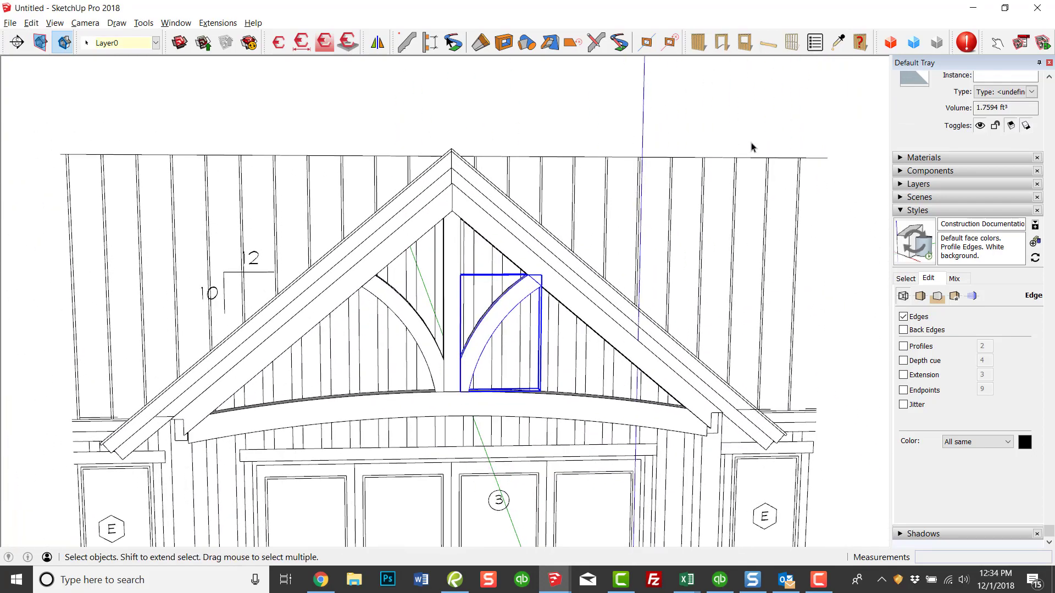
pyautogui.click(743, 165)
pyautogui.scroll(1, 744, 168)
pyautogui.scroll(3, 328, 305)
pyautogui.moveTo(328, 305); pyautogui.dragTo(591, 254, button='middle')
pyautogui.scroll(2, 539, 226)
# Build a box below the left rafter end and extend it to 8' 1 5/16" long.
pyautogui.scroll(-5, 259, 352)
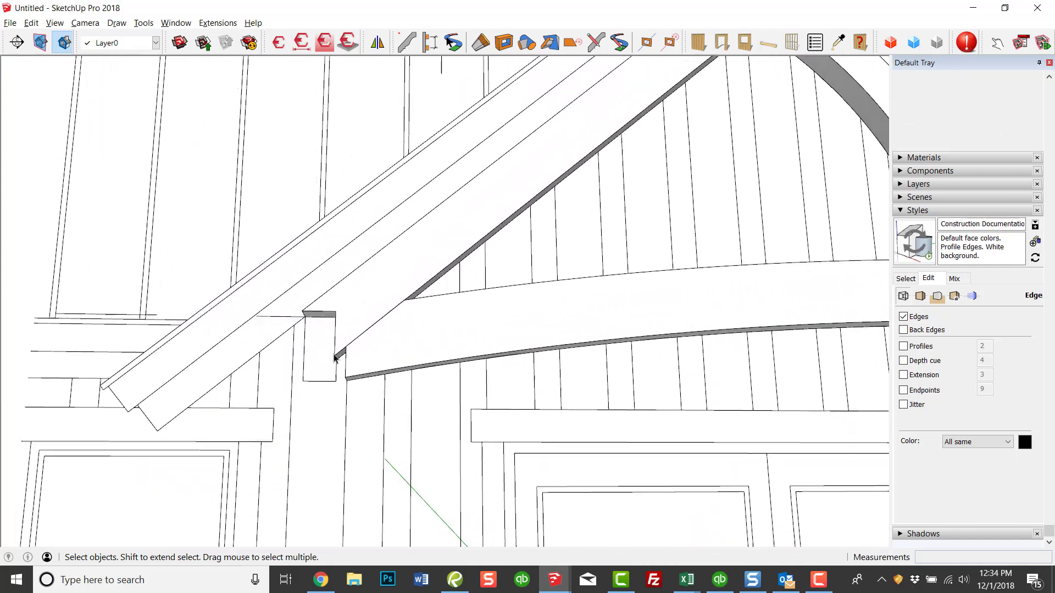
pyautogui.click(320, 250)
pyautogui.scroll(10, 321, 250)
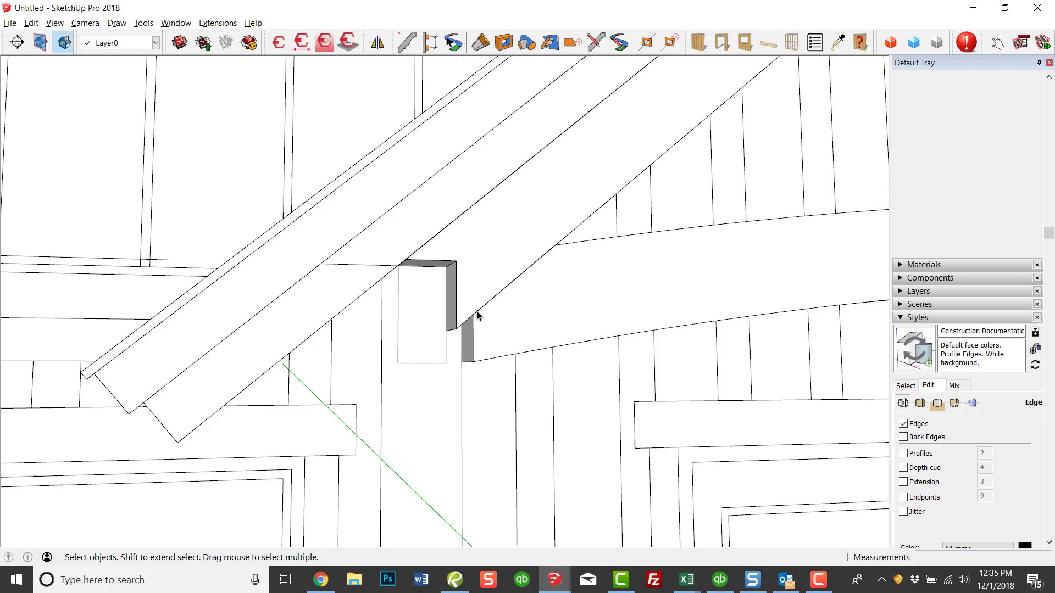
pyautogui.moveTo(446, 304); pyautogui.dragTo(408, 259, button='middle')
pyautogui.click(444, 357)
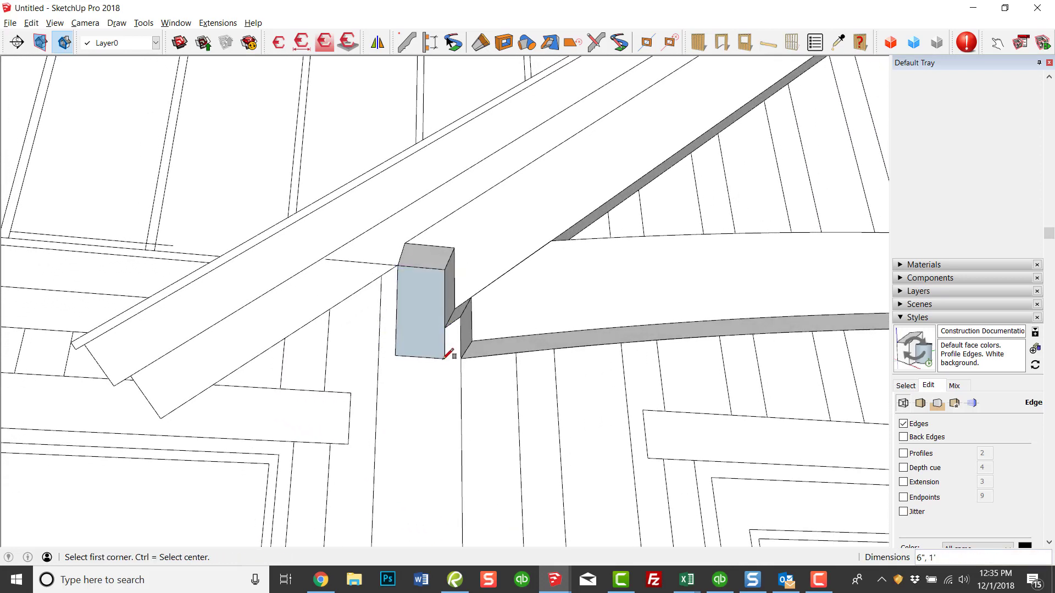
pyautogui.moveTo(433, 310); pyautogui.dragTo(465, 249)
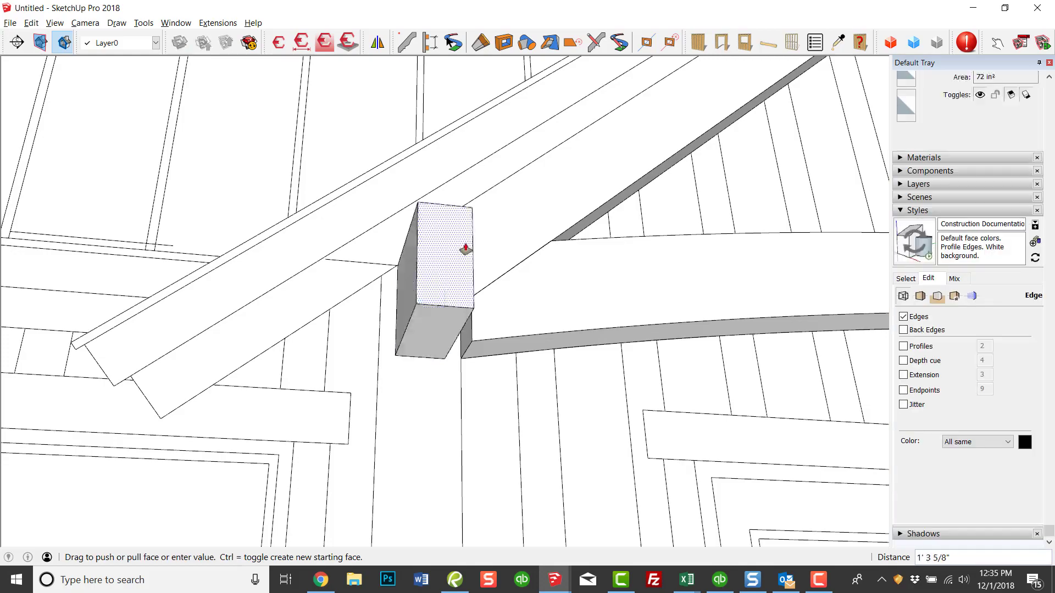
pyautogui.click(468, 247)
pyautogui.moveTo(468, 247)
pyautogui.mouseDown(button='middle')
pyautogui.moveTo(468, 290)
pyautogui.moveTo(436, 294)
pyautogui.moveTo(479, 247)
pyautogui.mouseUp(button='middle')
pyautogui.click(479, 247)
pyautogui.moveTo(148, 134); pyautogui.dragTo(165, 209, button='middle')
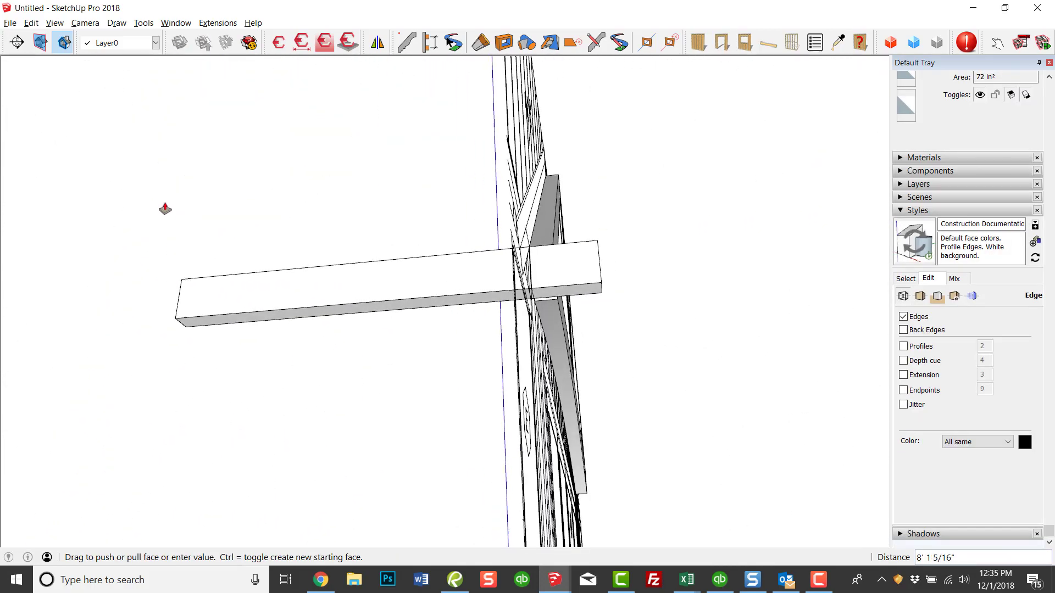
pyautogui.click(134, 250)
# Mirror the timber piece across the truss apex, keeping the original.
pyautogui.press('space')
pyautogui.tripleClick(301, 308)
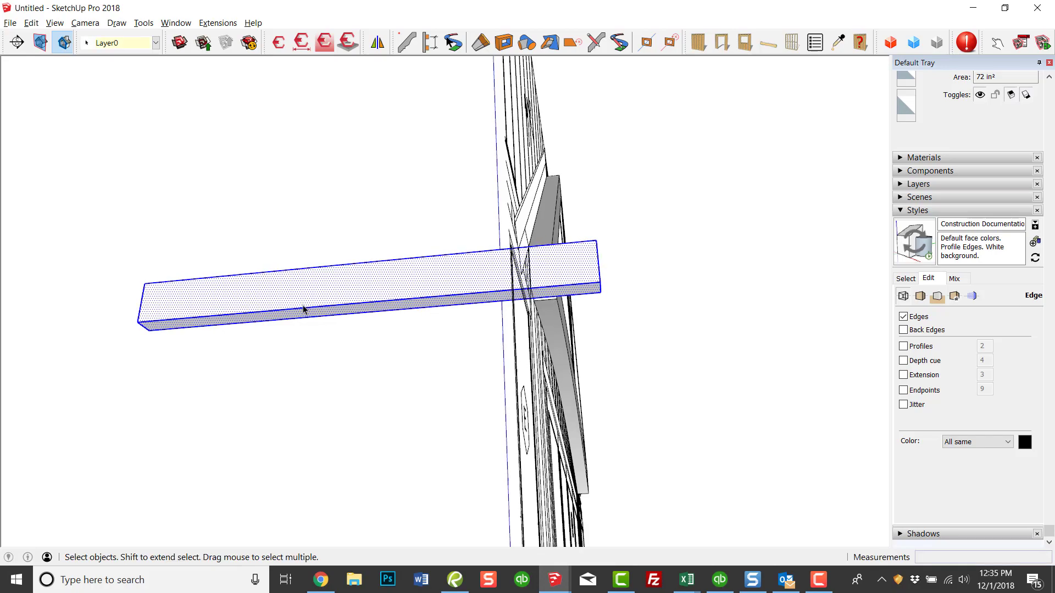
pyautogui.moveTo(301, 308); pyautogui.dragTo(321, 371, button='middle')
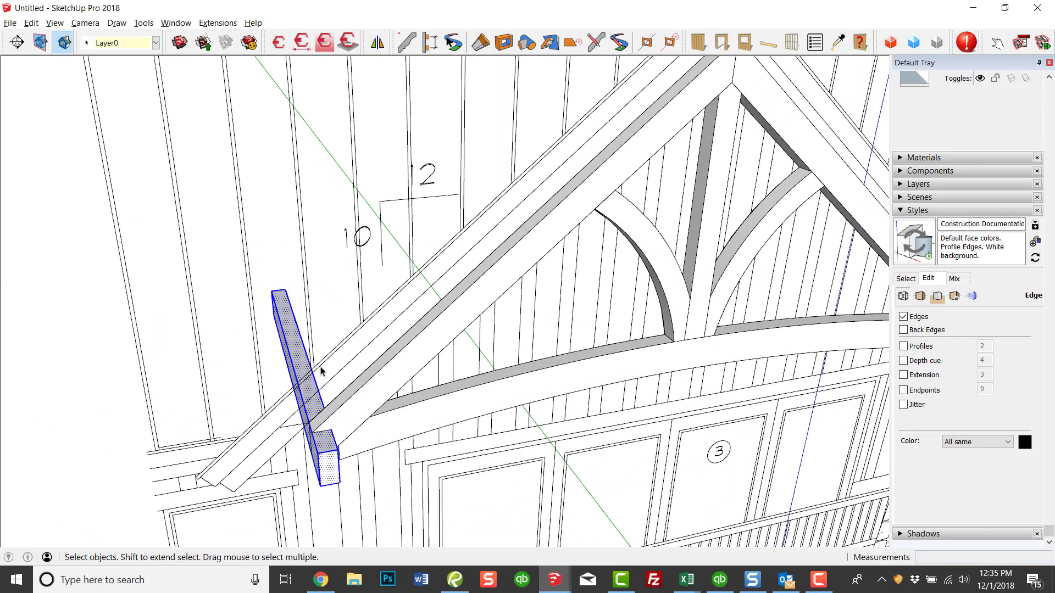
pyautogui.moveTo(614, 308); pyautogui.dragTo(634, 58, button='middle')
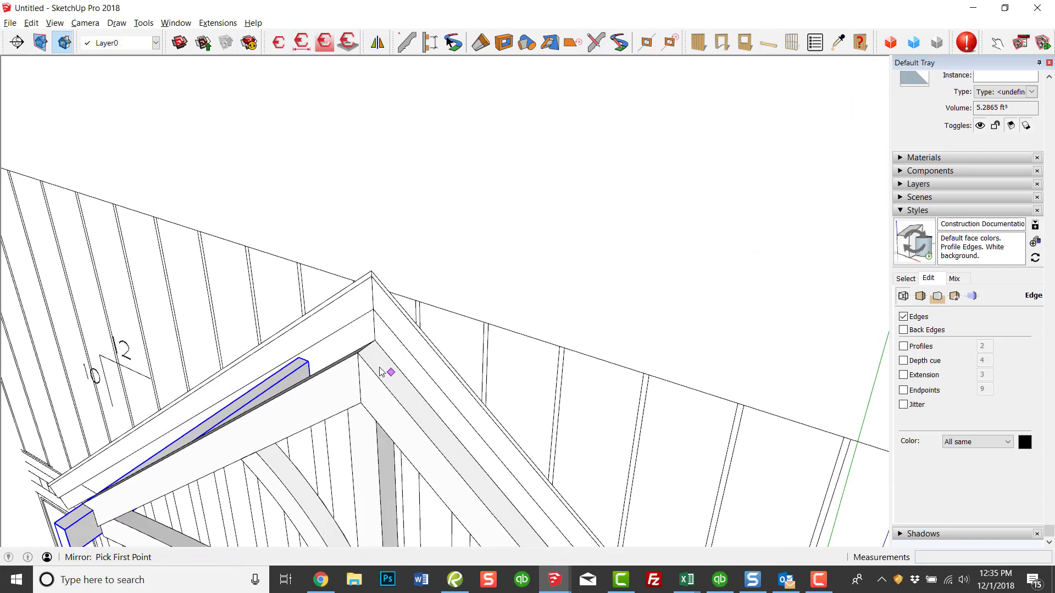
pyautogui.click(365, 243)
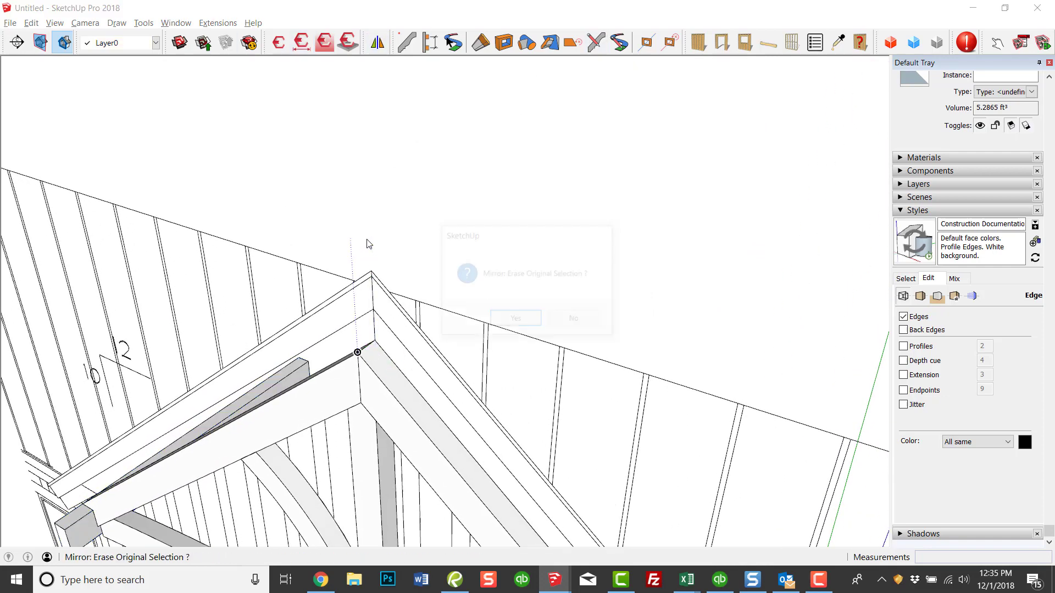
pyautogui.click(577, 320)
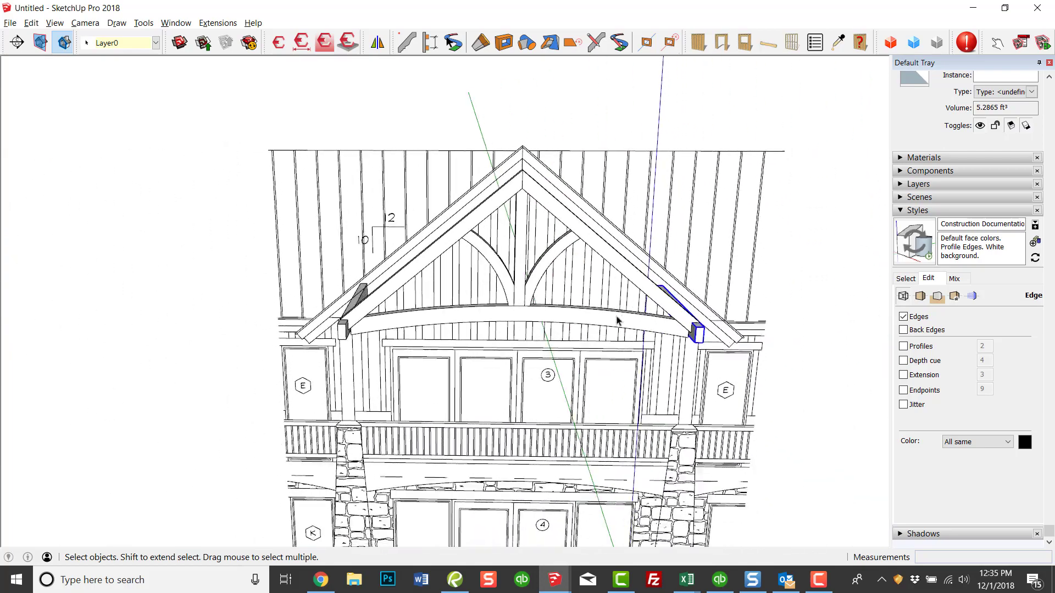
# At the left post–beam junction, draw an edge up to the post's top corner.
pyautogui.scroll(10, 442, 325)
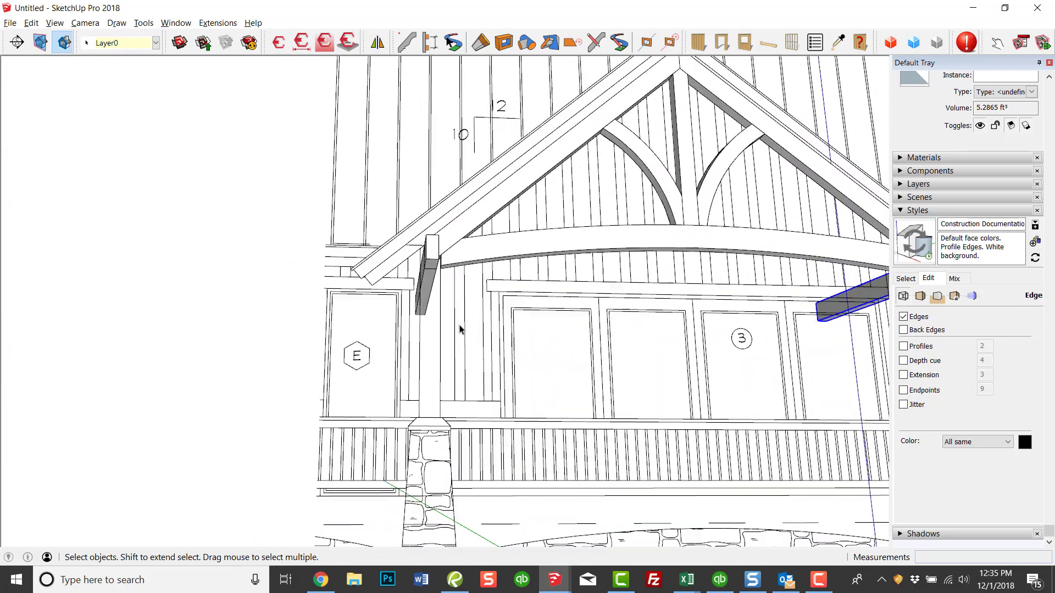
pyautogui.scroll(8, 431, 245)
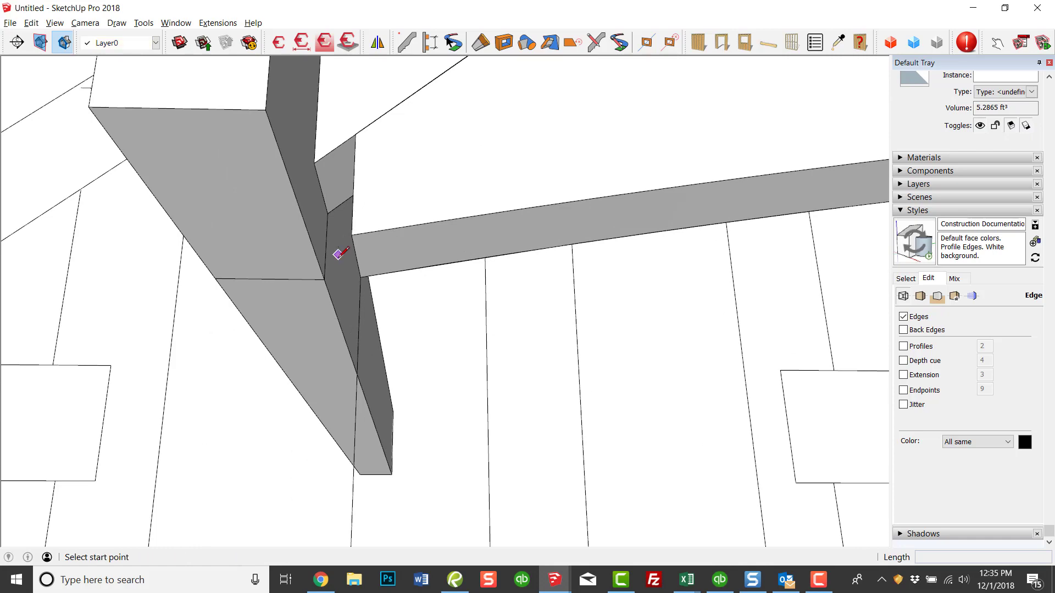
pyautogui.moveTo(327, 213); pyautogui.dragTo(349, 196, button='middle')
pyautogui.scroll(-10, 353, 190)
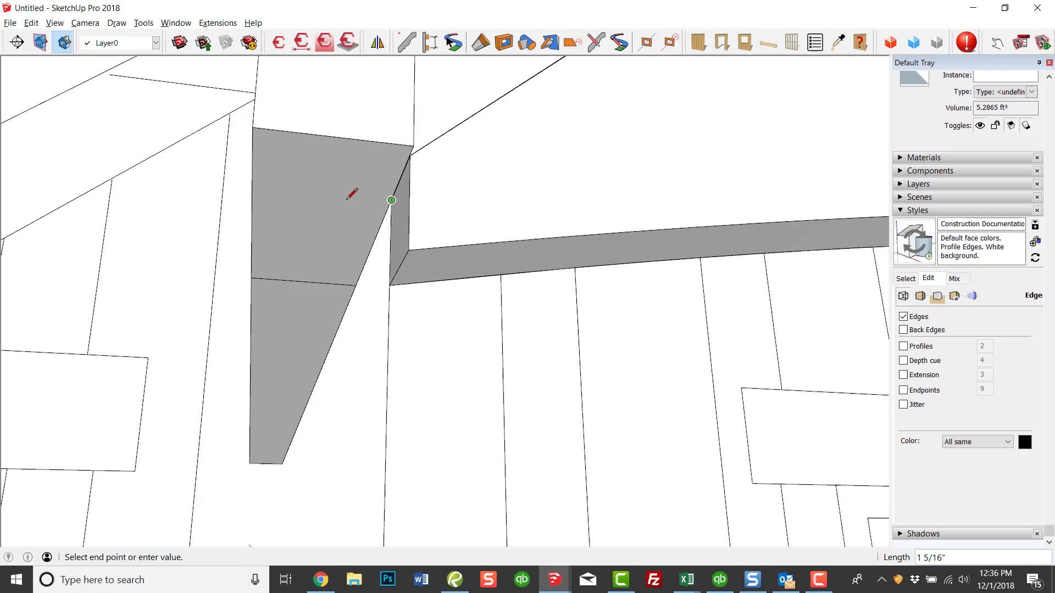
pyautogui.moveTo(378, 190); pyautogui.dragTo(379, 273, button='middle')
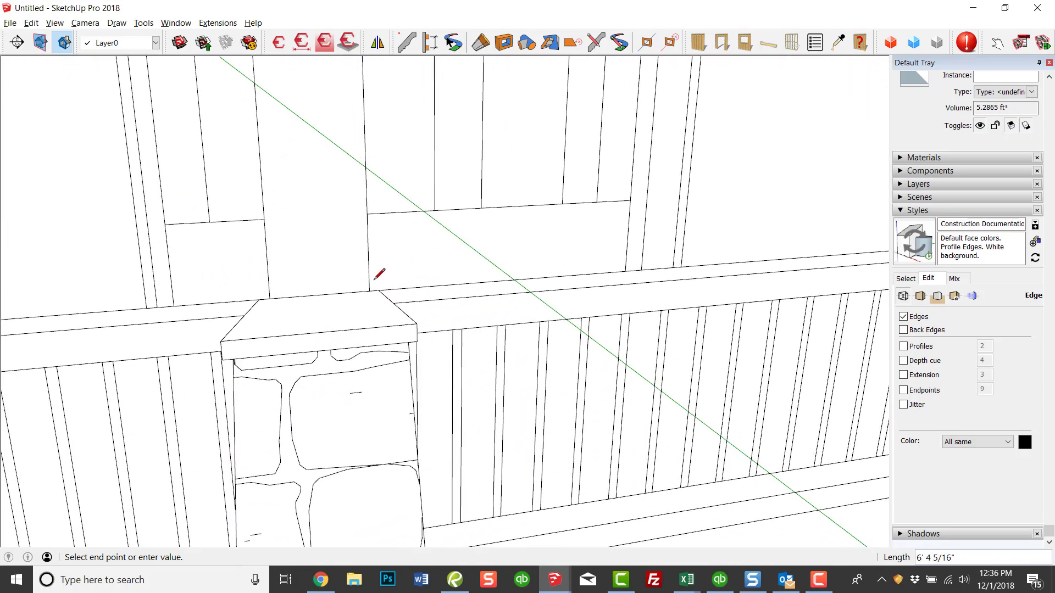
pyautogui.scroll(8, 275, 297)
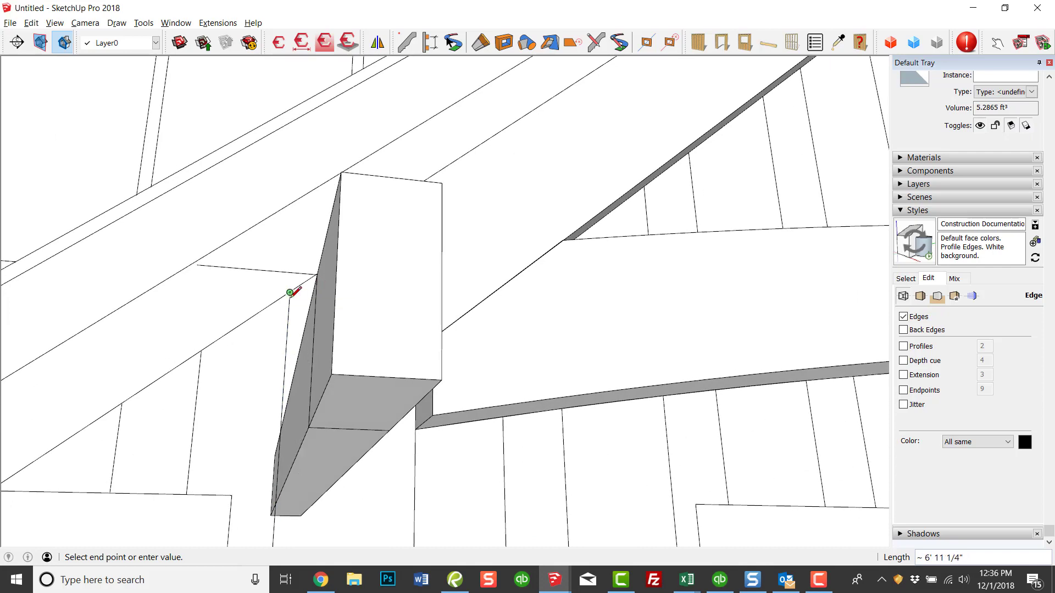
pyautogui.scroll(8, 318, 273)
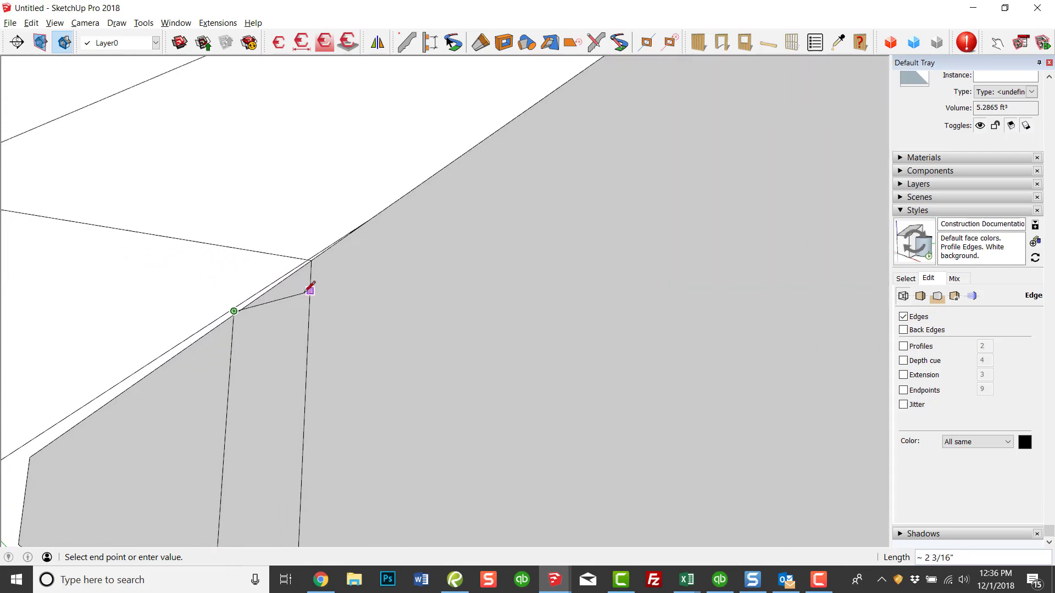
pyautogui.scroll(2, 269, 305)
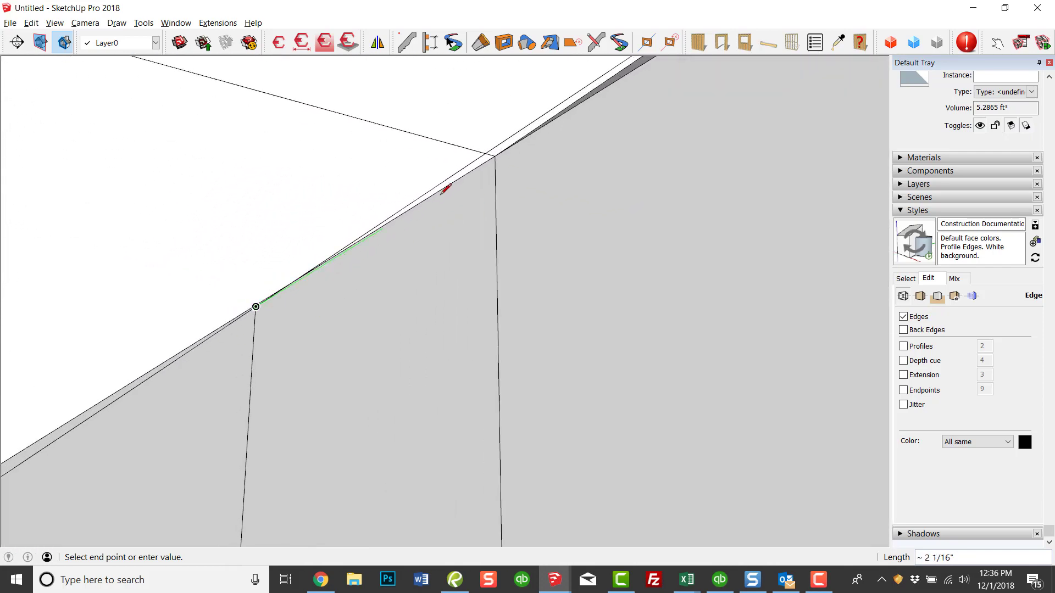
pyautogui.moveTo(486, 156)
pyautogui.mouseDown(button='middle')
pyautogui.moveTo(461, 158)
pyautogui.moveTo(452, 181)
pyautogui.moveTo(455, 303)
pyautogui.moveTo(437, 313)
pyautogui.moveTo(461, 290)
pyautogui.moveTo(494, 302)
pyautogui.mouseUp(button='middle')
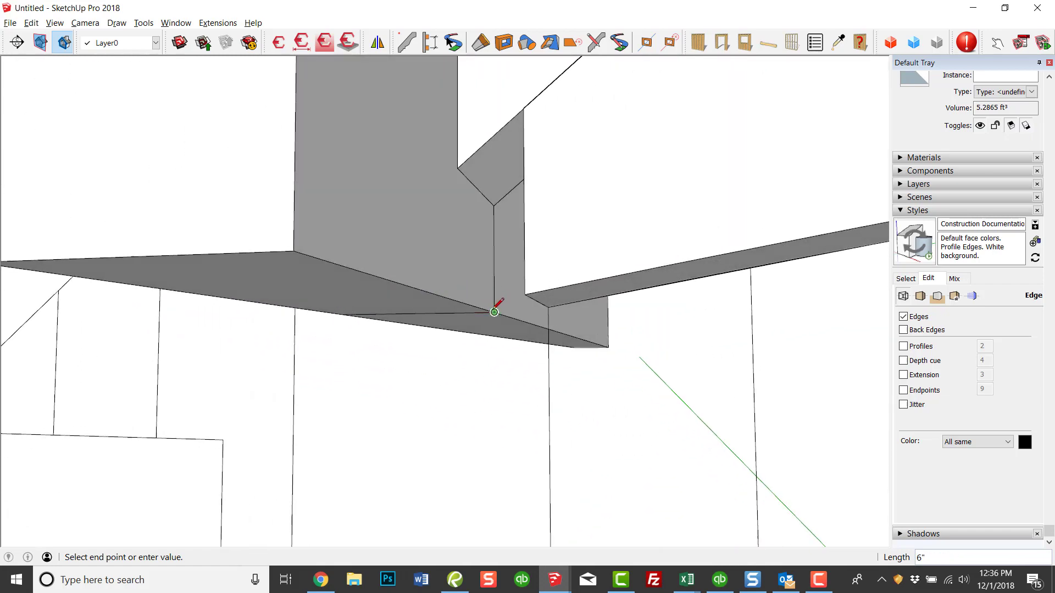
# Close the line into a face on the left post and push it back into the post.
pyautogui.click(494, 205)
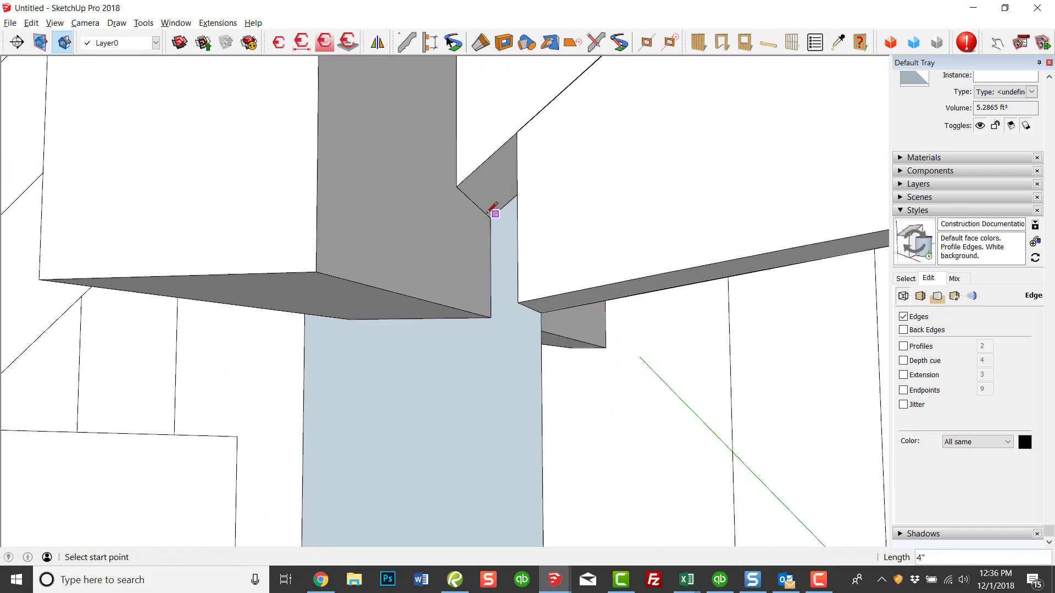
pyautogui.press('p')
pyautogui.click(507, 258)
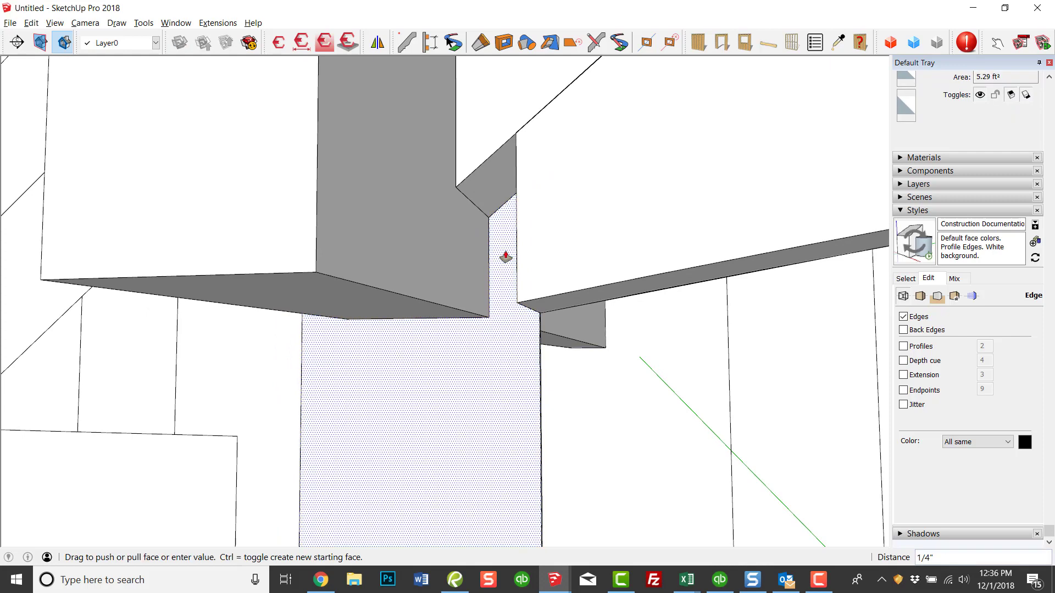
pyautogui.click(616, 241)
pyautogui.scroll(10, 582, 291)
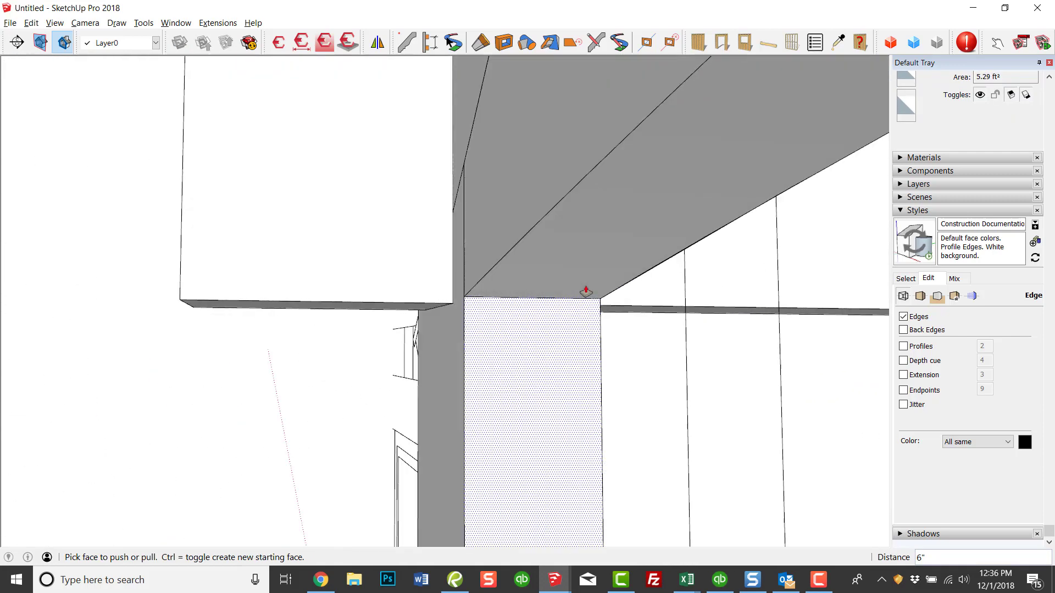
# Push the post face again by 2" so the post meets the added timber.
pyautogui.click(546, 389)
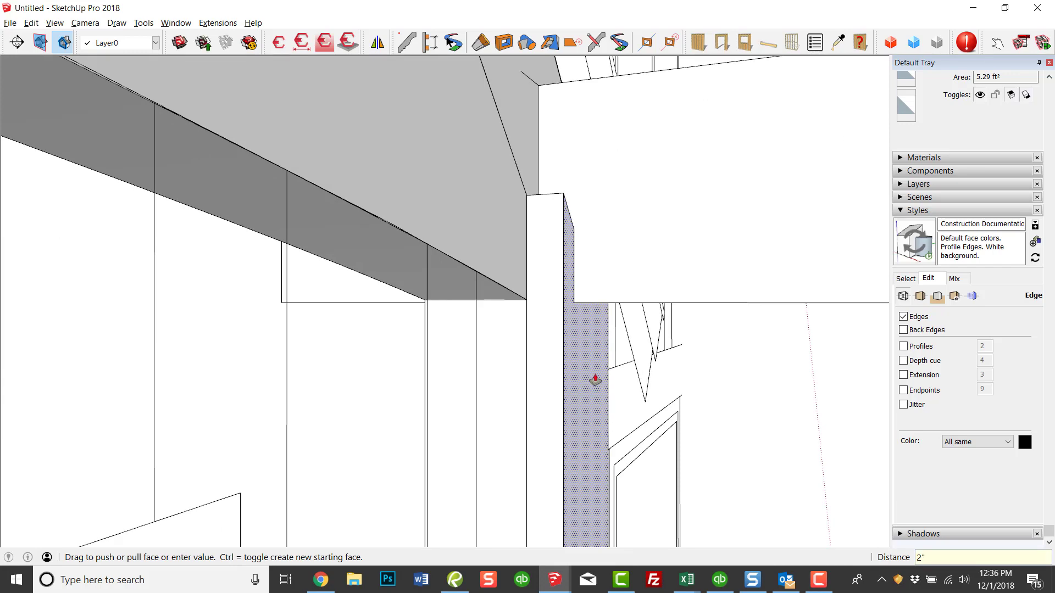
pyautogui.moveTo(595, 379)
pyautogui.mouseDown(button='middle')
pyautogui.moveTo(642, 357)
pyautogui.moveTo(594, 372)
pyautogui.mouseUp(button='middle')
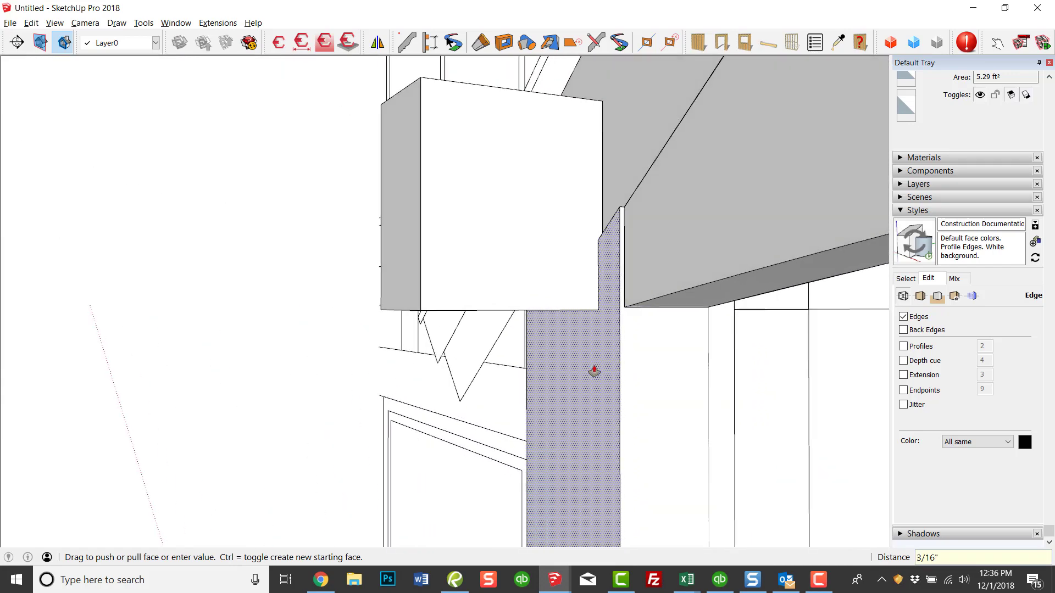
pyautogui.press('Return')
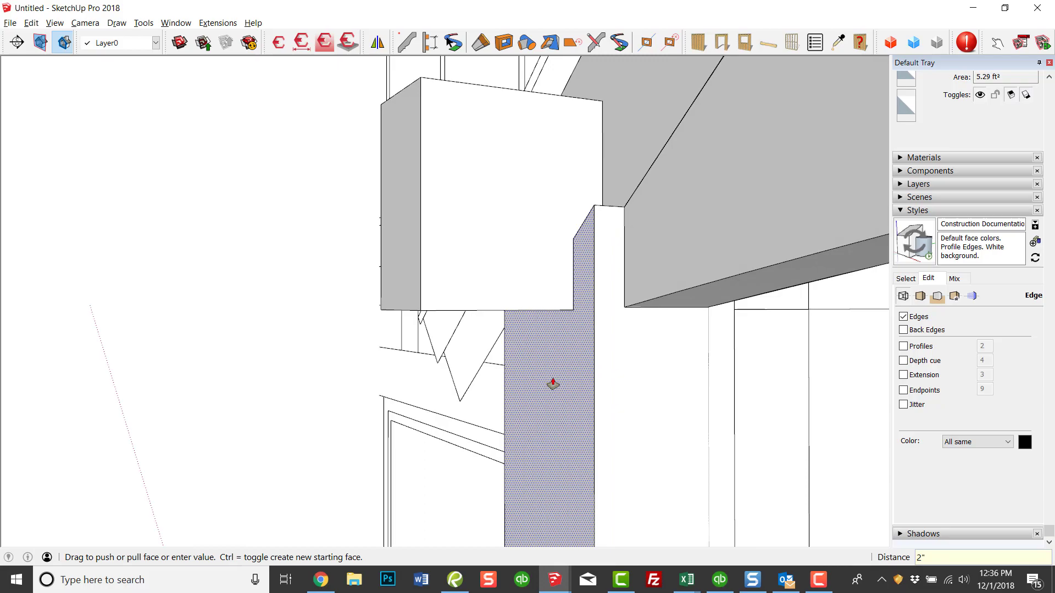
pyautogui.scroll(-5, 553, 384)
pyautogui.moveTo(612, 405); pyautogui.dragTo(551, 356, button='middle')
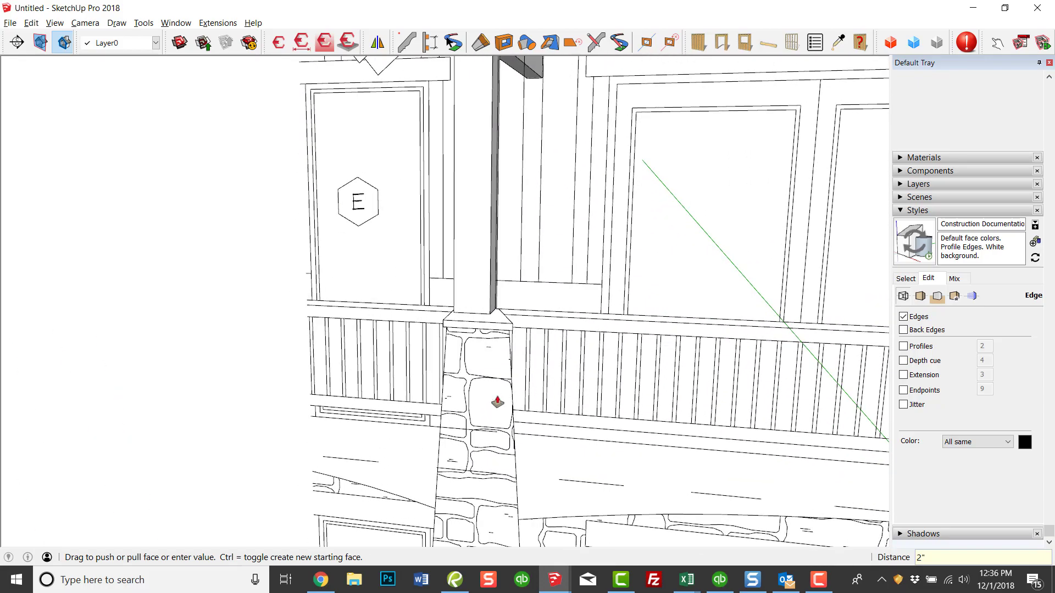
pyautogui.press('space')
pyautogui.moveTo(483, 412); pyautogui.dragTo(519, 445, button='middle')
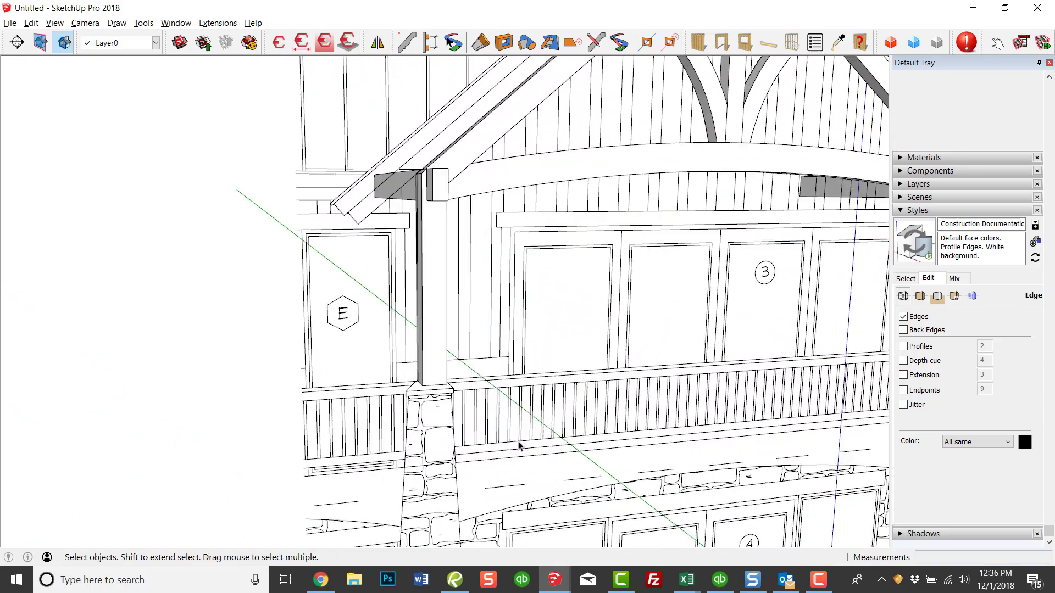
pyautogui.scroll(8, 519, 445)
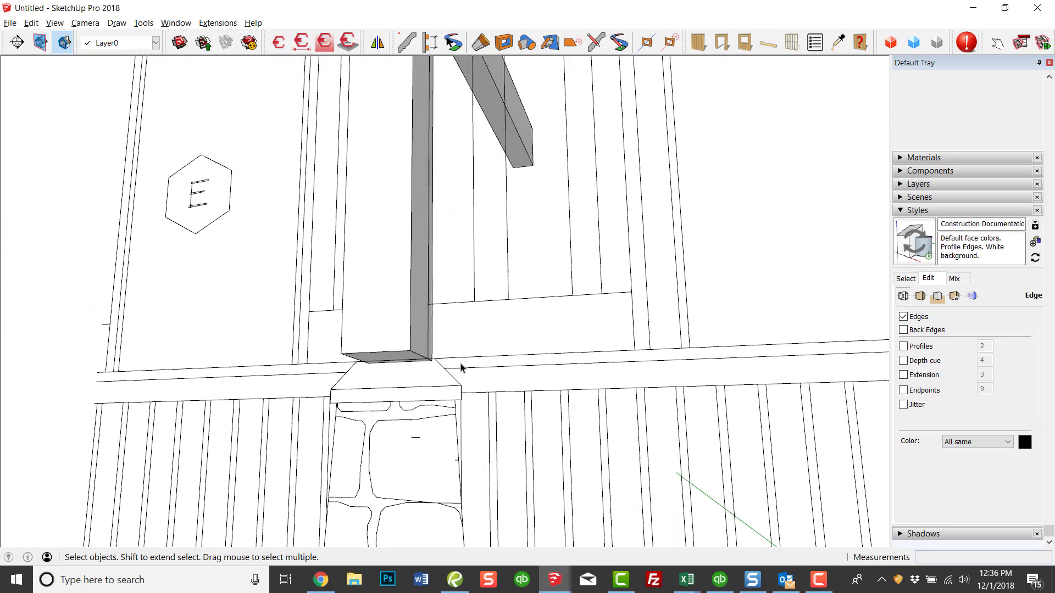
# Offset the post's bottom face outward to outline the flared collar.
pyautogui.scroll(5, 467, 317)
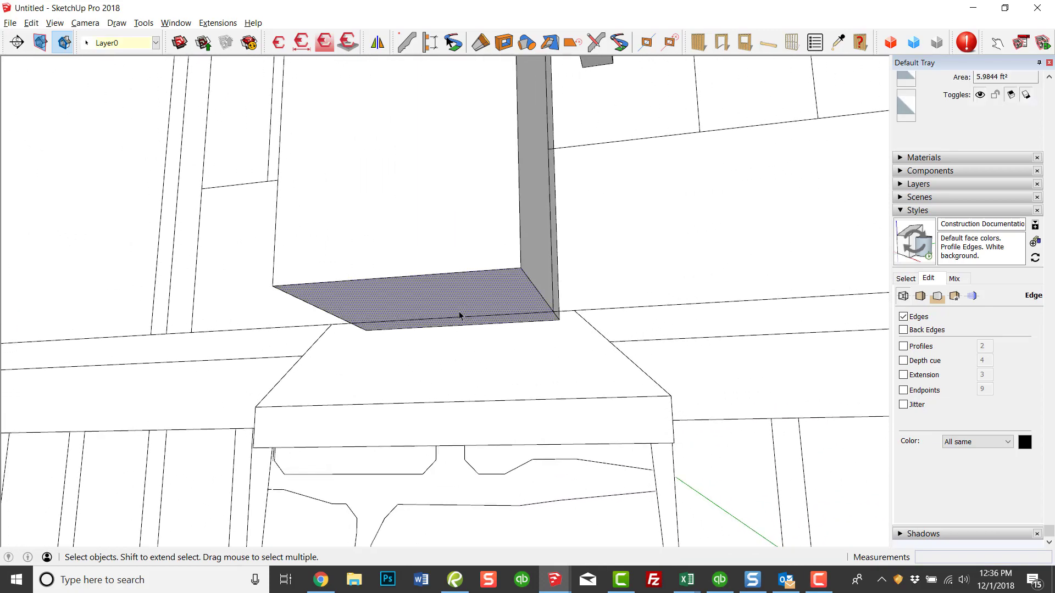
pyautogui.press('f')
pyautogui.scroll(3, 506, 238)
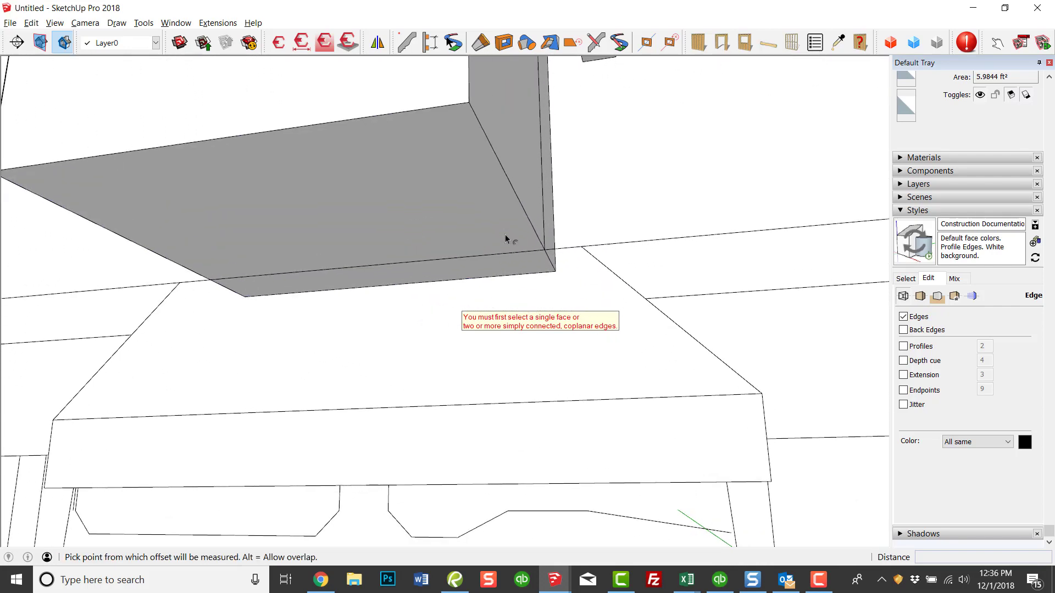
pyautogui.click(529, 218)
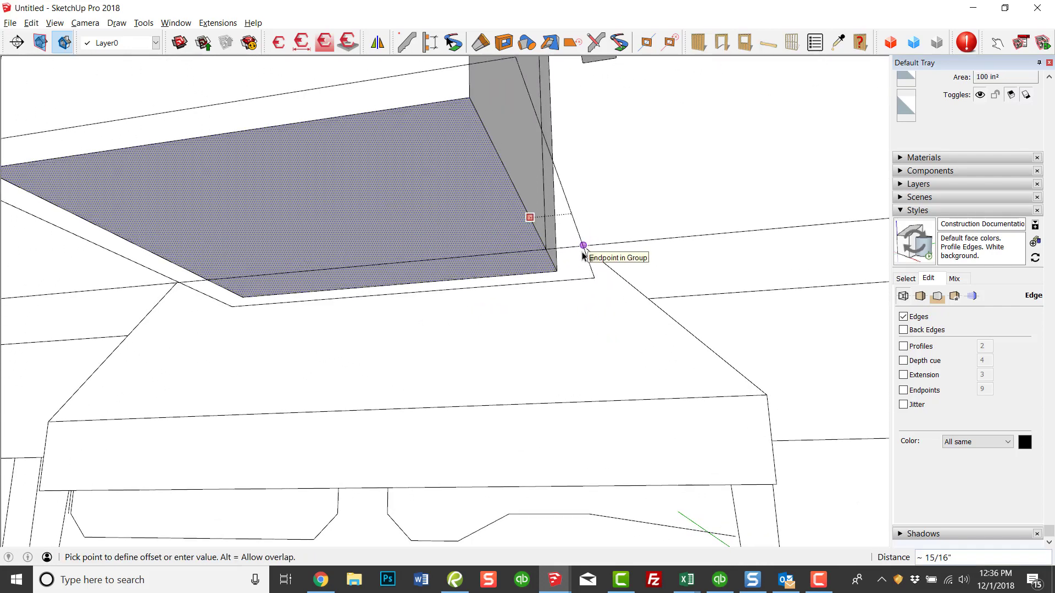
pyautogui.click(583, 254)
pyautogui.moveTo(603, 313); pyautogui.dragTo(572, 251, button='middle')
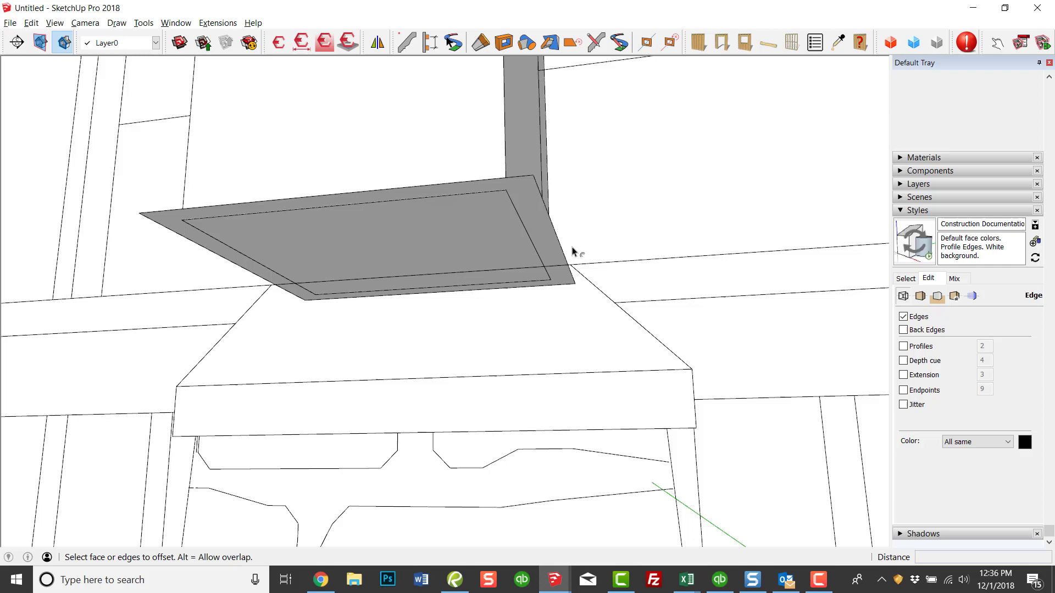
pyautogui.click(564, 254)
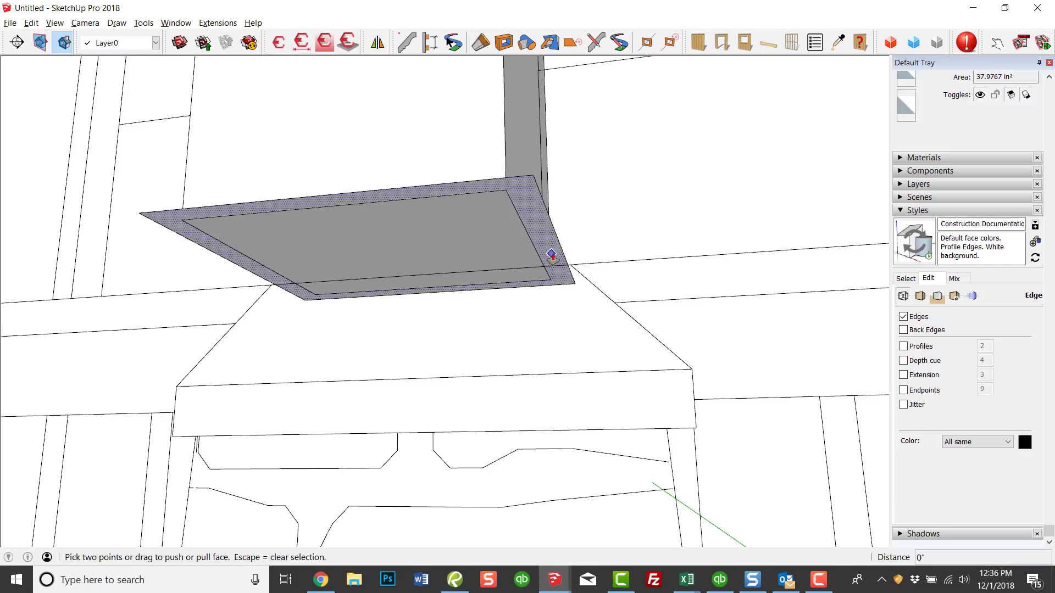
pyautogui.click(551, 255)
pyautogui.moveTo(692, 380); pyautogui.dragTo(547, 330, button='middle')
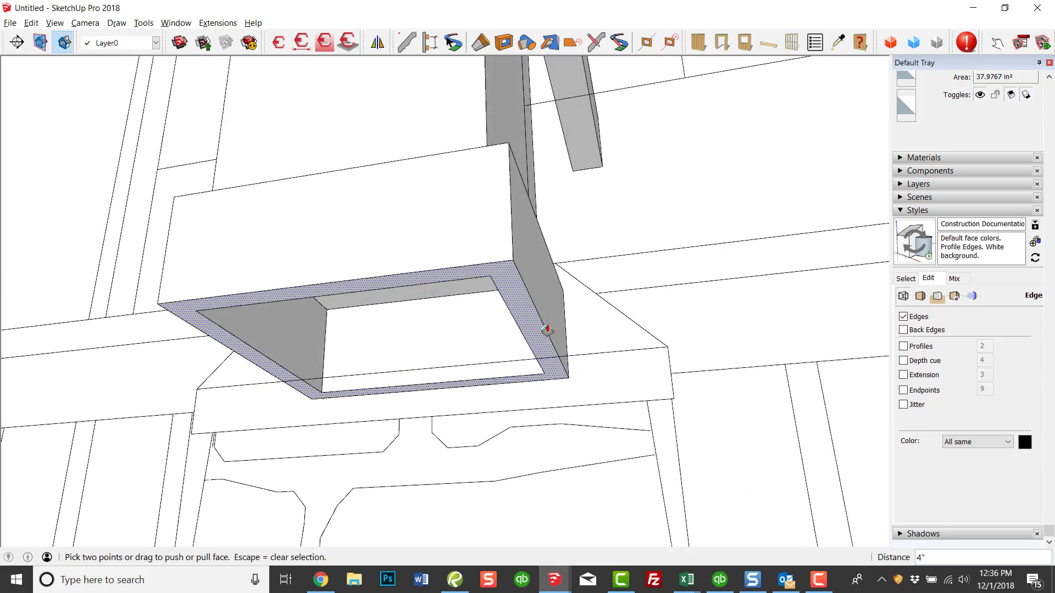
# Draw edges connecting the collar's corner endpoints to close its underside.
pyautogui.press('r')
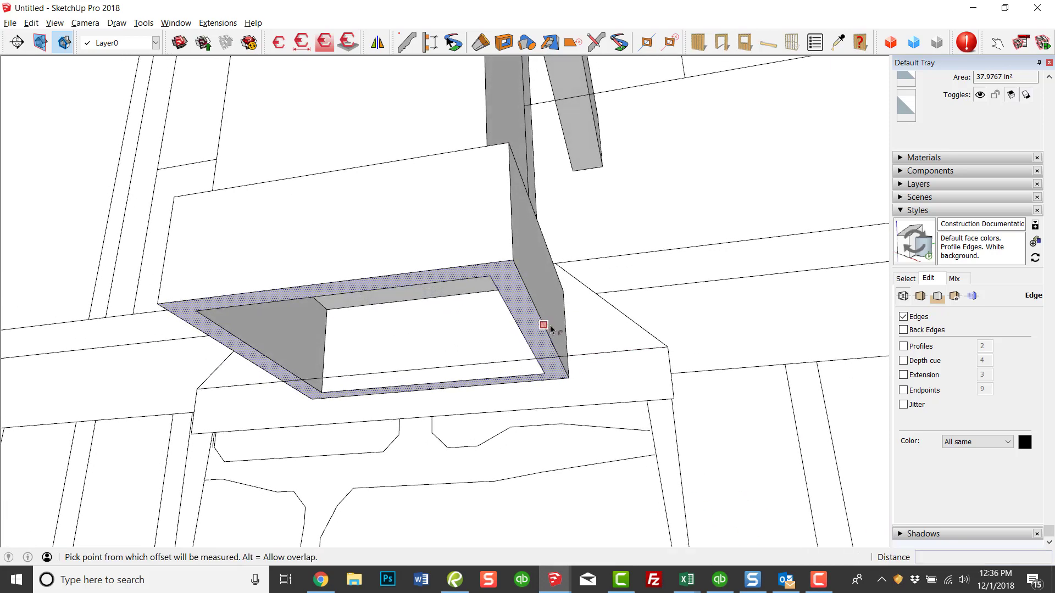
pyautogui.click(551, 328)
pyautogui.moveTo(671, 348); pyautogui.dragTo(576, 395, button='middle')
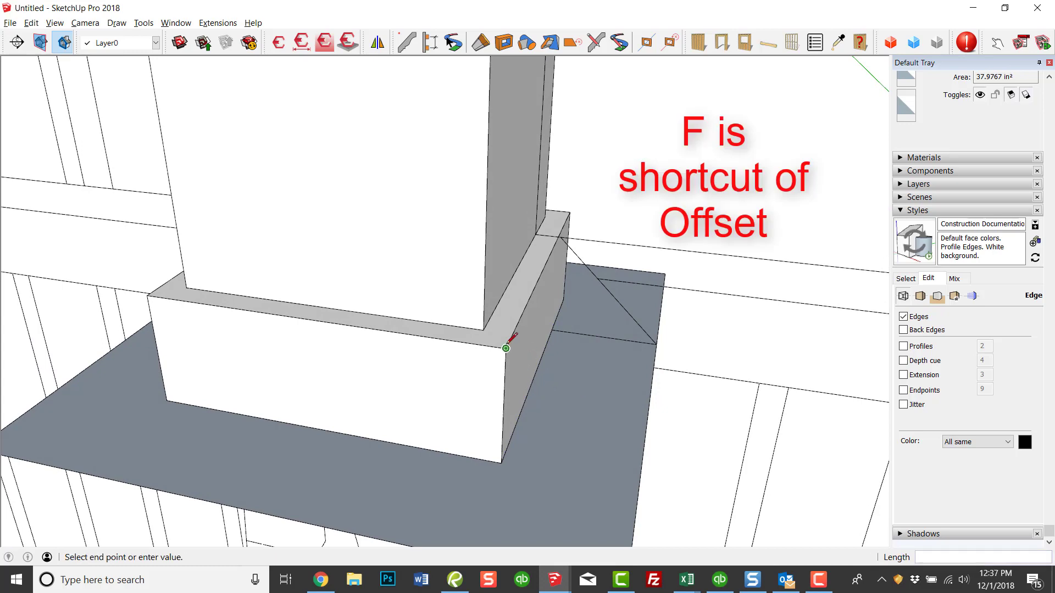
pyautogui.scroll(-2, 512, 339)
pyautogui.scroll(-2, 558, 438)
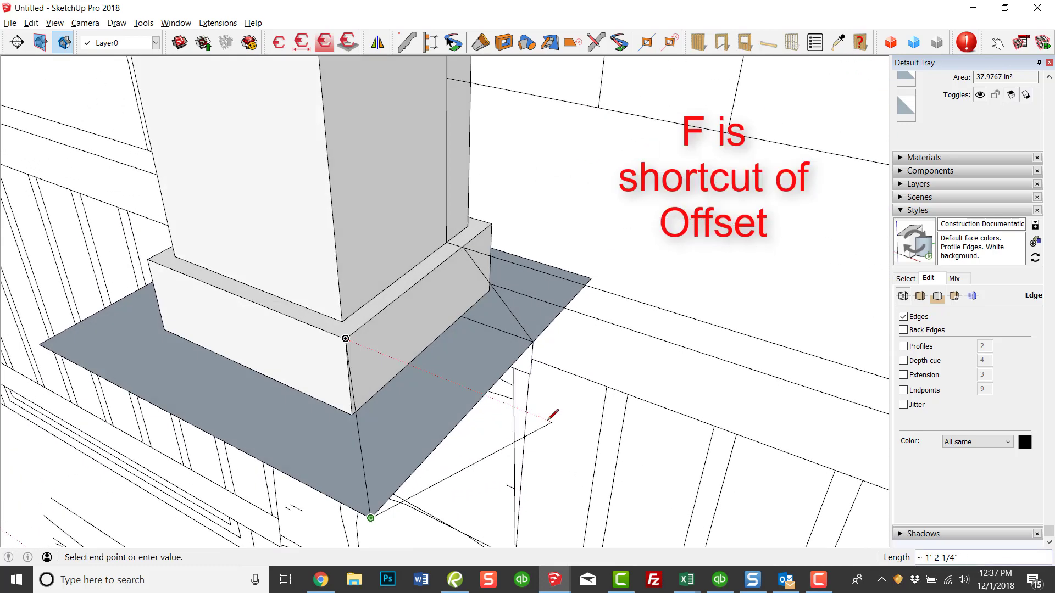
pyautogui.moveTo(551, 434); pyautogui.dragTo(531, 362, button='middle')
pyautogui.click(464, 253)
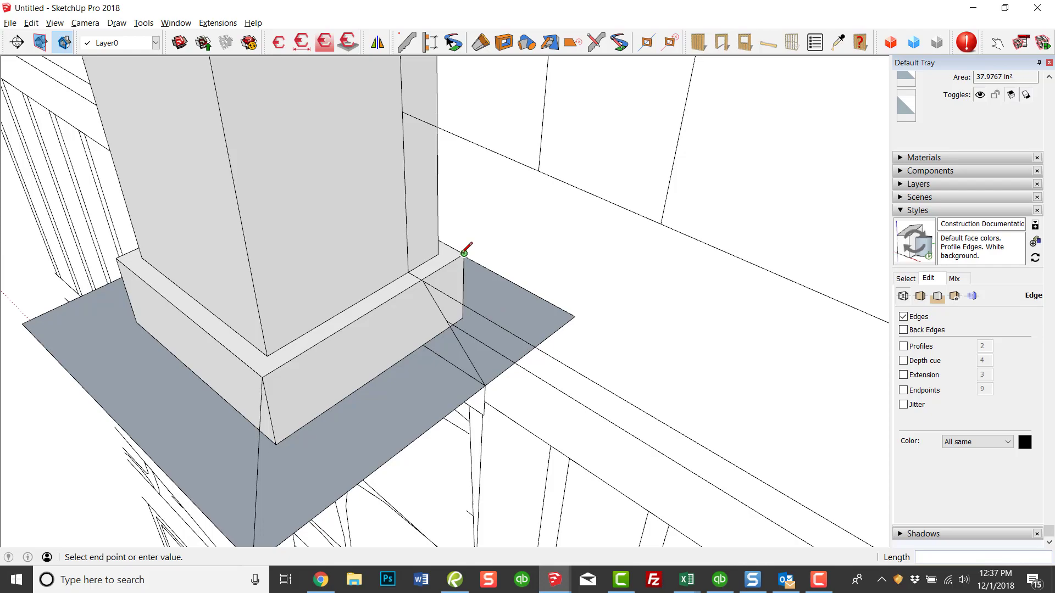
pyautogui.click(575, 316)
pyautogui.moveTo(575, 316); pyautogui.dragTo(327, 459, button='middle')
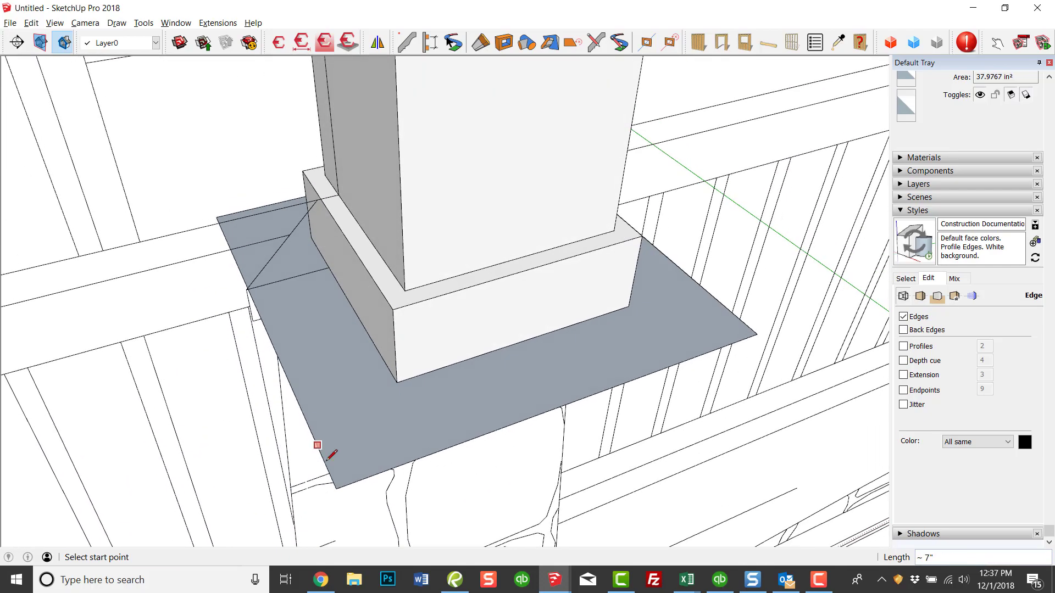
pyautogui.click(400, 306)
pyautogui.moveTo(399, 306); pyautogui.dragTo(291, 405, button='middle')
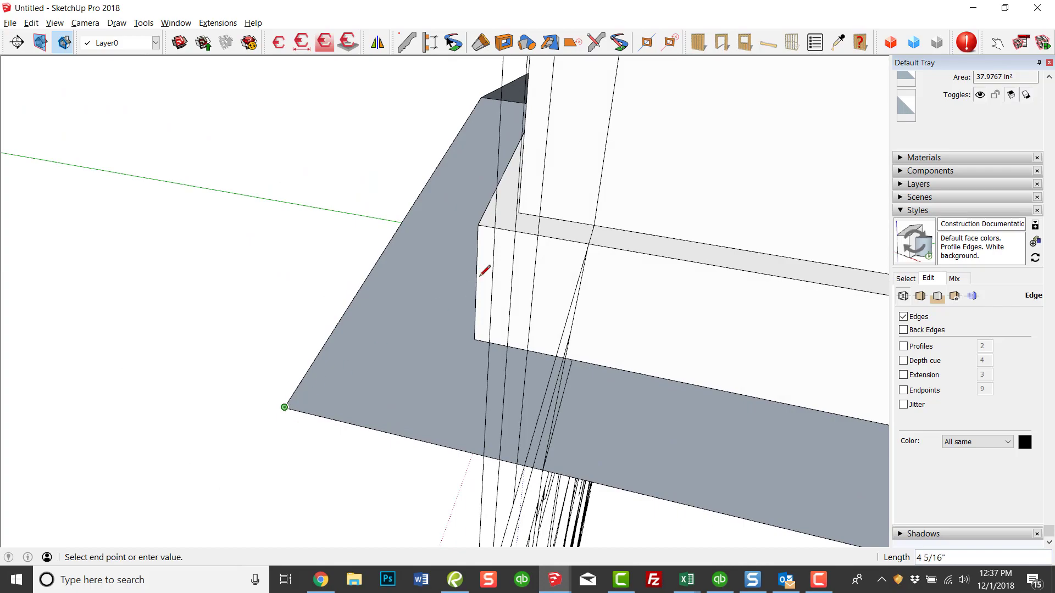
pyautogui.click(486, 218)
pyautogui.moveTo(490, 217); pyautogui.dragTo(415, 277, button='middle')
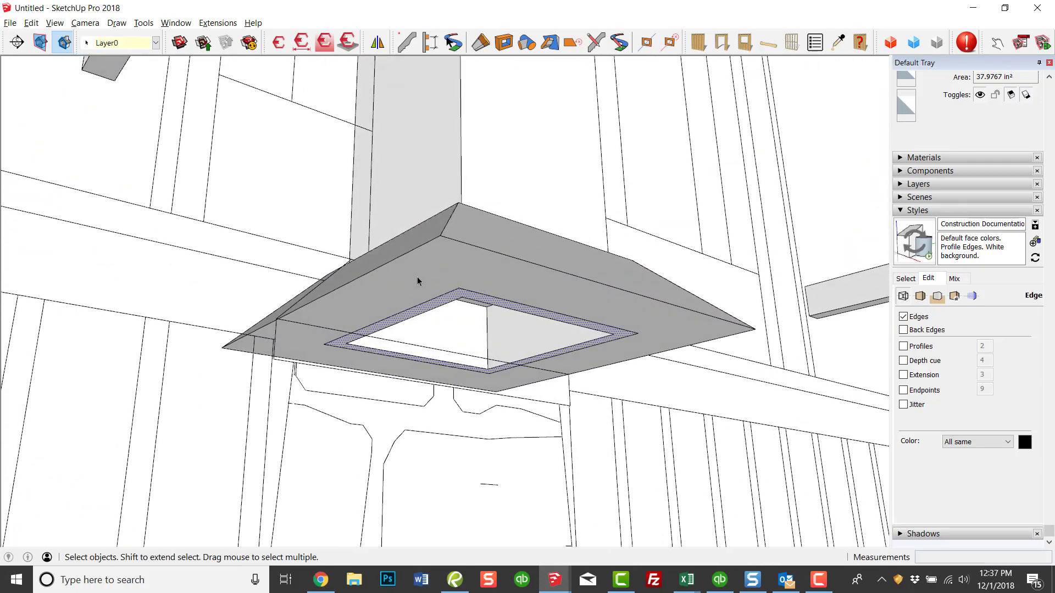
# Pull the collar's lower face down 2 inches to form its bottom band.
pyautogui.click(424, 275)
pyautogui.press('p')
pyautogui.moveTo(360, 318); pyautogui.dragTo(273, 365)
pyautogui.moveTo(273, 365); pyautogui.dragTo(431, 429, button='middle')
# Offset the collar's underside face inward to form a thin inner ring.
pyautogui.scroll(5, 400, 431)
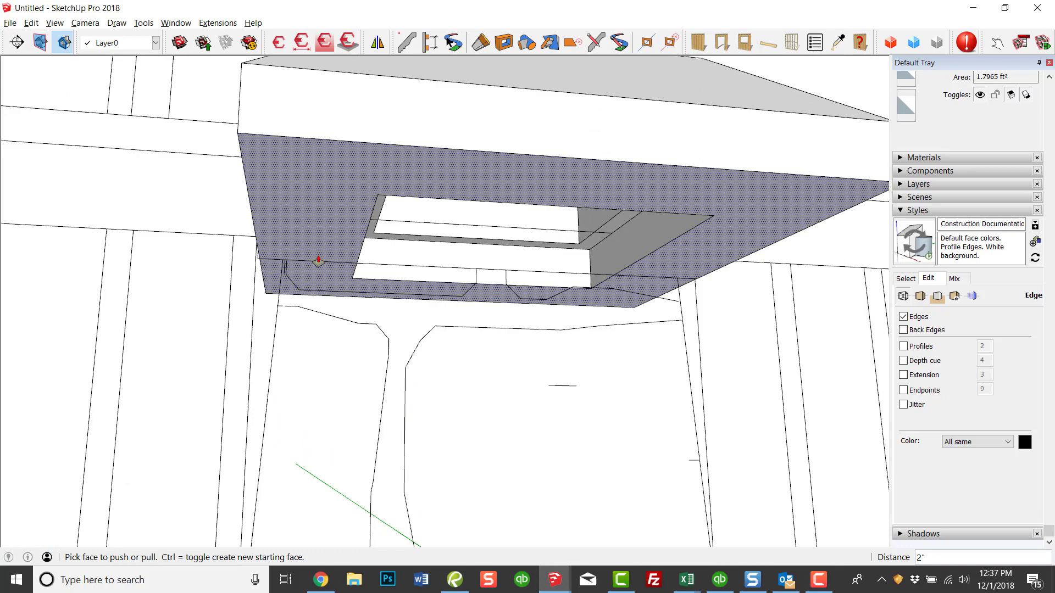
pyautogui.press('space')
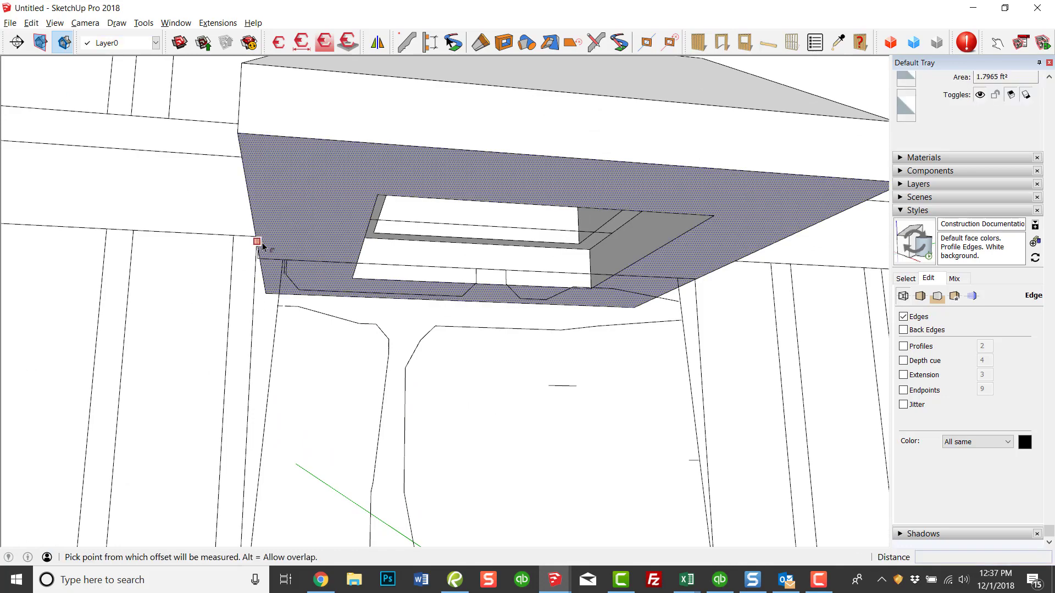
pyautogui.click(262, 244)
pyautogui.click(264, 253)
pyautogui.scroll(-3, 431, 365)
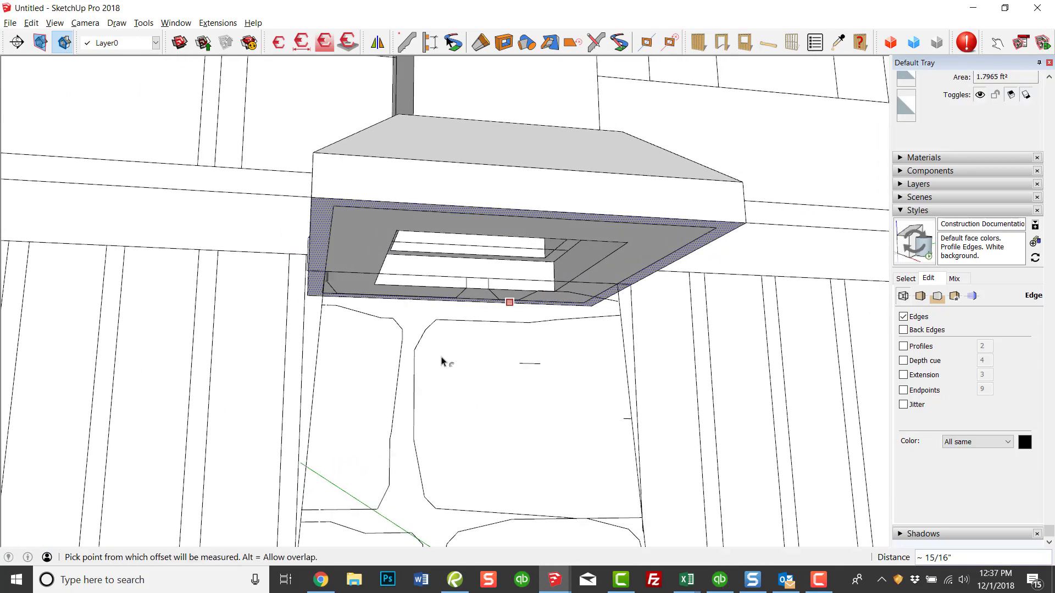
pyautogui.scroll(-2, 442, 361)
pyautogui.moveTo(438, 370); pyautogui.dragTo(400, 324, button='middle')
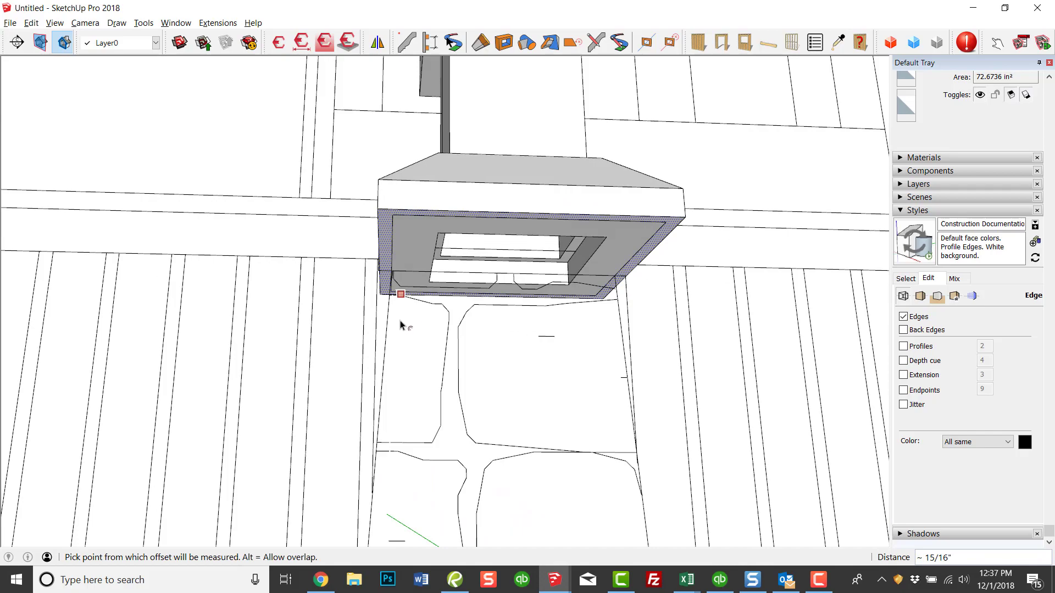
# Push/Pull the inner underside face down to ground level to form the shaft.
pyautogui.press('space')
pyautogui.click(412, 265)
pyautogui.press('p')
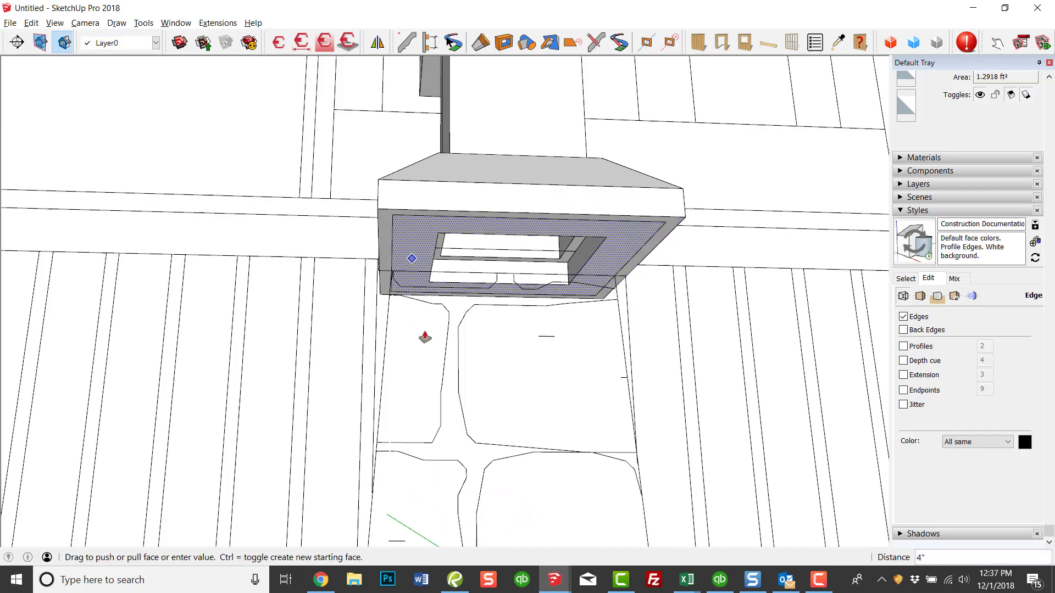
pyautogui.click(423, 335)
pyautogui.moveTo(424, 362); pyautogui.dragTo(472, 358, button='middle')
pyautogui.scroll(5, 429, 377)
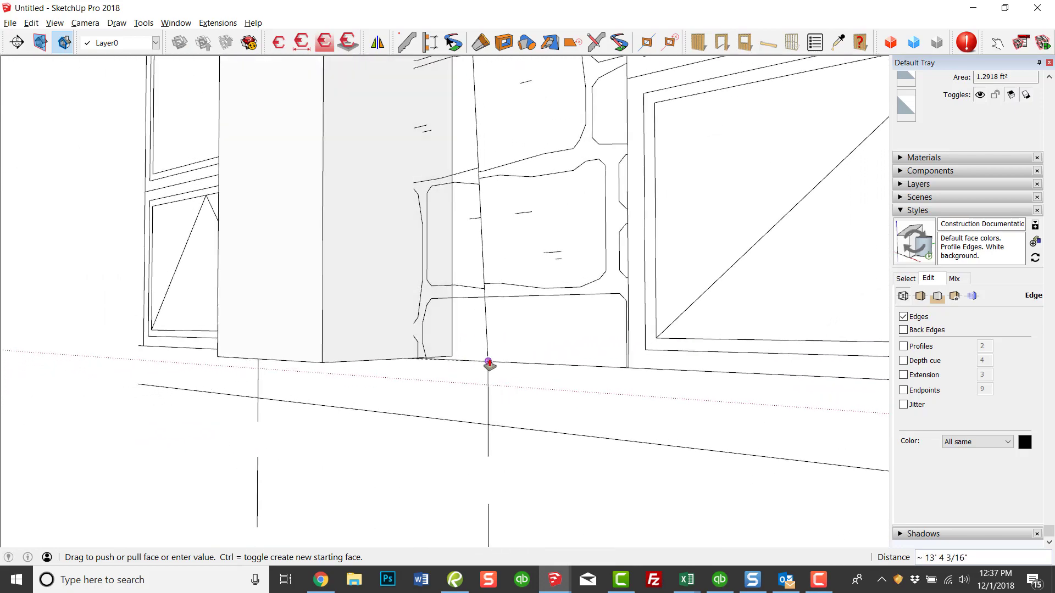
pyautogui.click(476, 392)
# Offset the shaft's foot 10" outward and pull it into a 3' tall base block.
pyautogui.moveTo(475, 391); pyautogui.dragTo(399, 359, button='middle')
pyautogui.press('f')
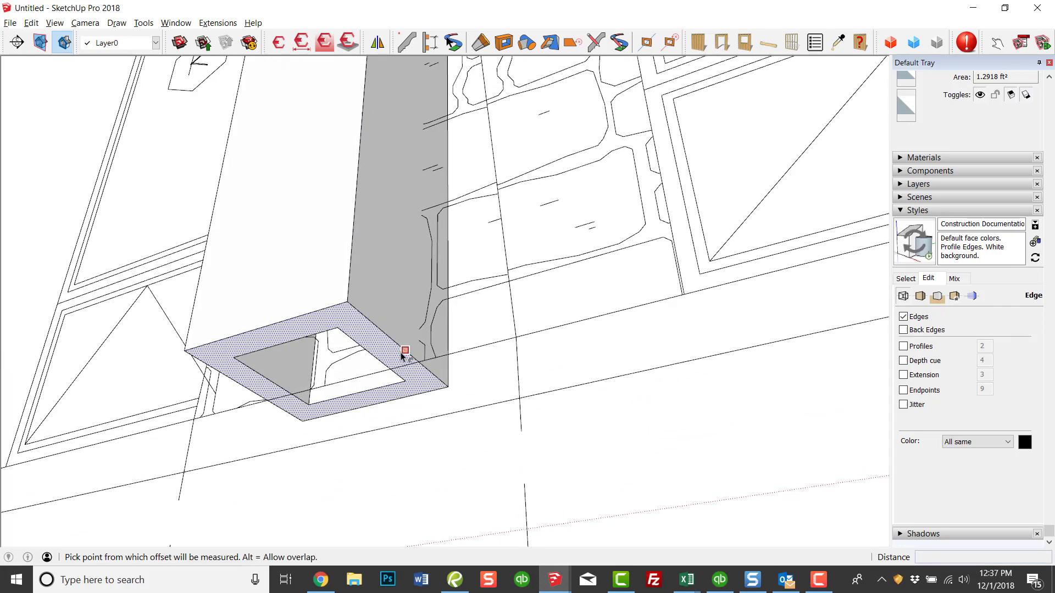
pyautogui.click(510, 345)
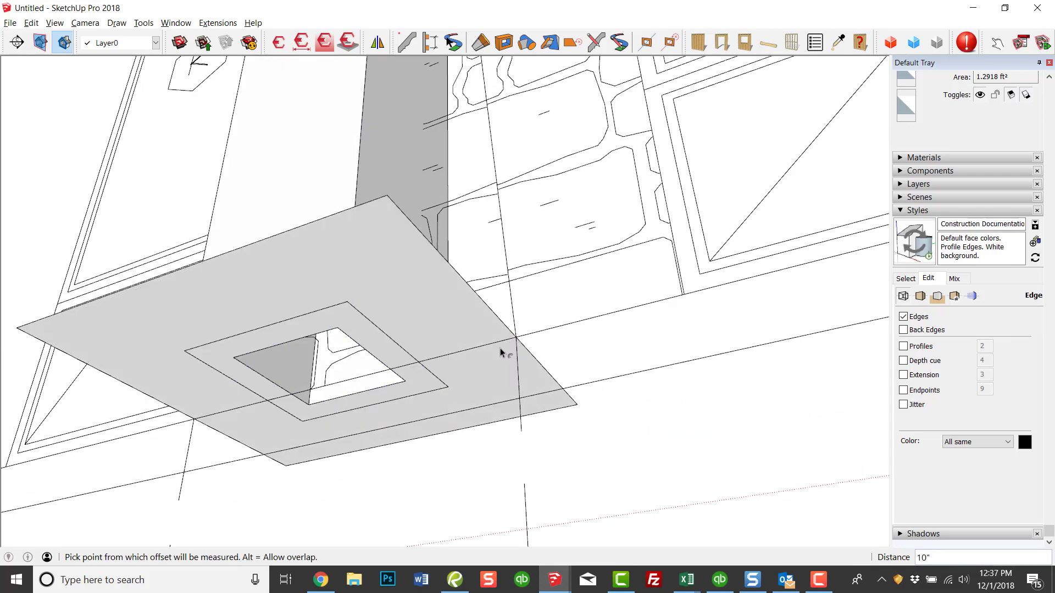
pyautogui.click(473, 374)
pyautogui.scroll(5, 473, 419)
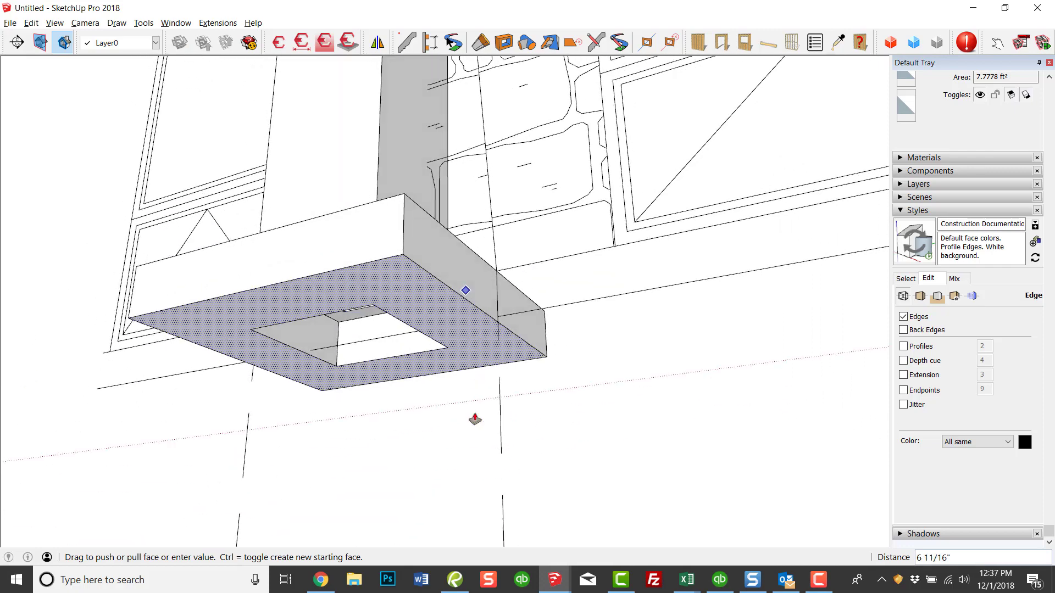
pyautogui.click(487, 429)
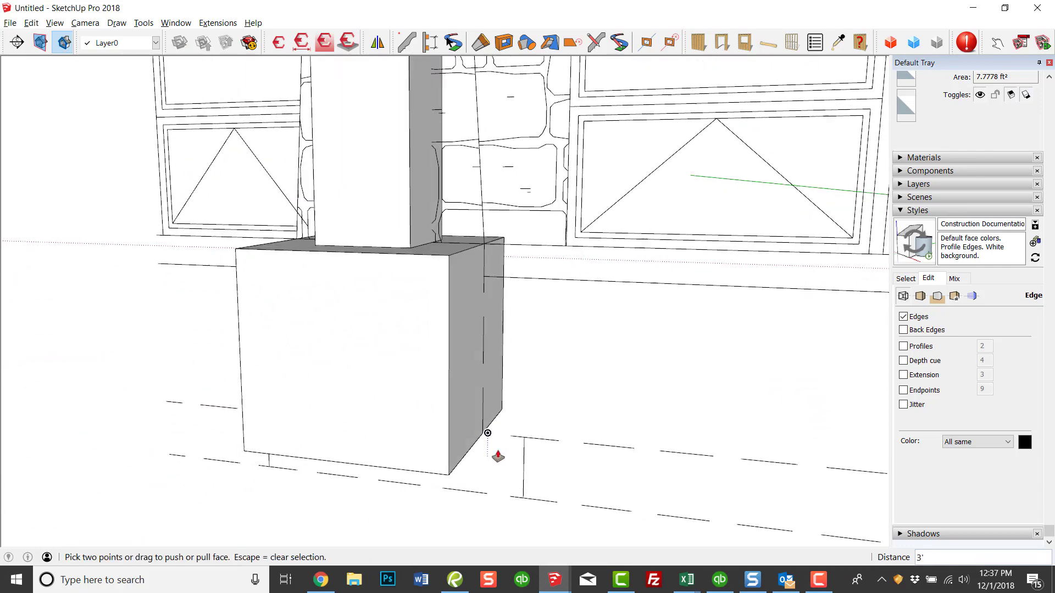
pyautogui.scroll(5, 477, 441)
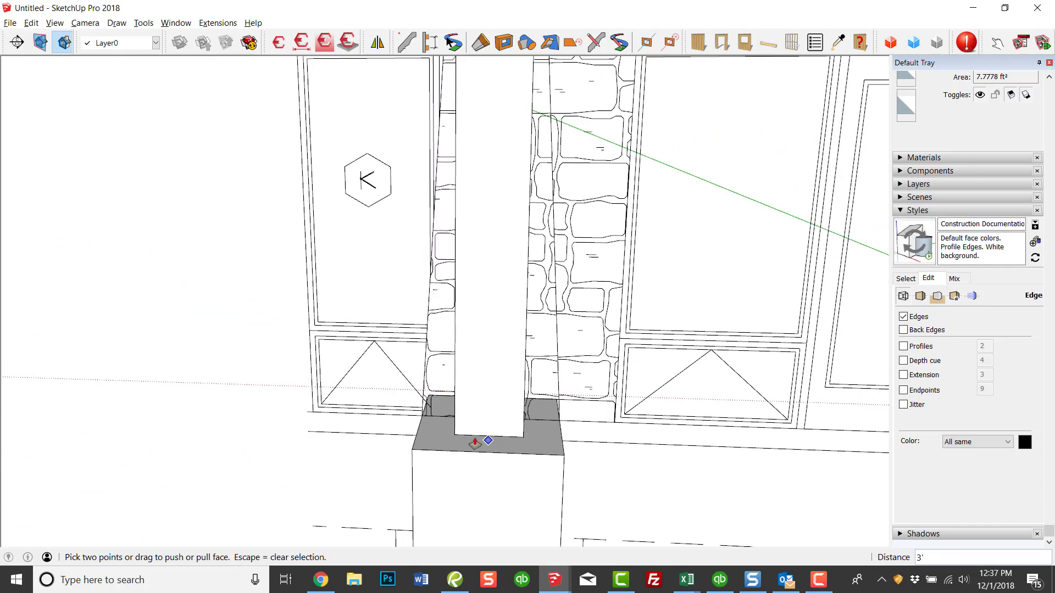
# Draw the first sloped edge from a cap corner down to its base-block corner.
pyautogui.click(413, 450)
pyautogui.moveTo(414, 451); pyautogui.dragTo(477, 350, button='middle')
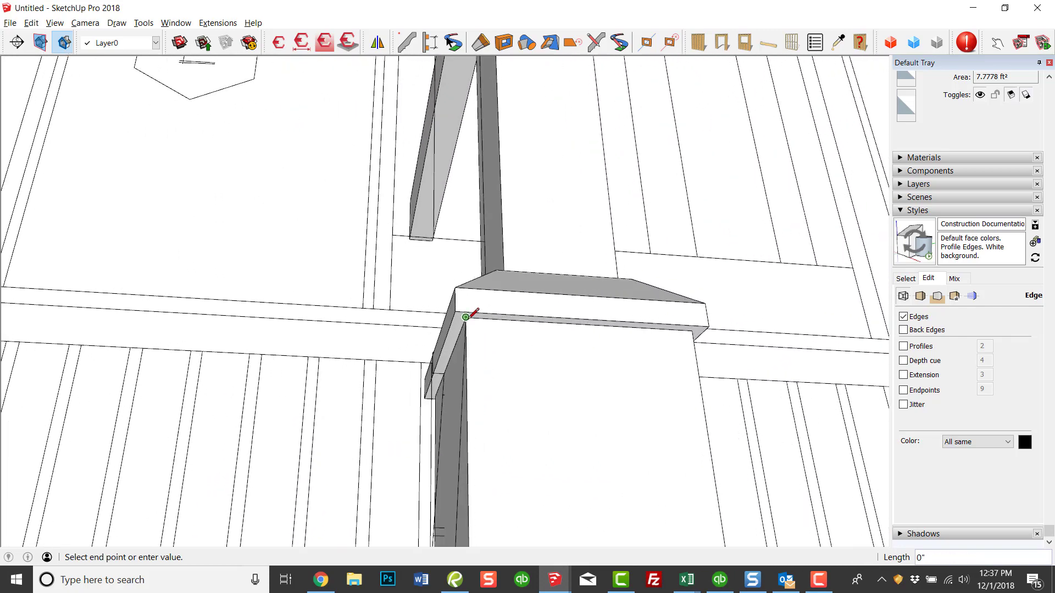
pyautogui.click(693, 330)
pyautogui.scroll(-5, 653, 358)
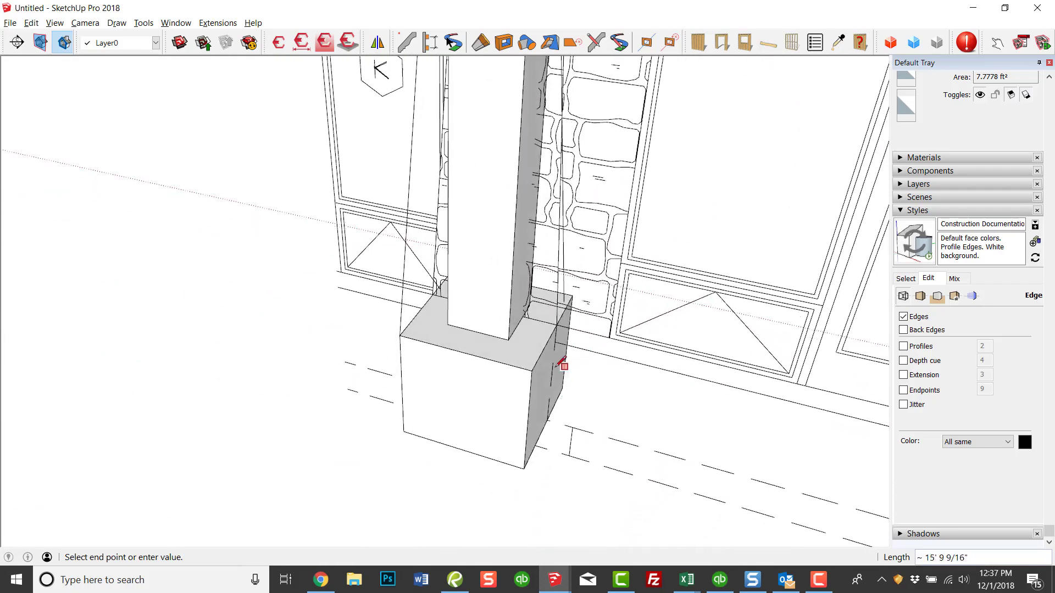
pyautogui.click(542, 430)
pyautogui.moveTo(542, 430); pyautogui.dragTo(486, 386, button='middle')
# Draw the remaining corner-to-corner edges to complete the taper, then Zoom Extents.
pyautogui.click(495, 371)
pyautogui.click(452, 331)
pyautogui.scroll(3, 496, 346)
pyautogui.scroll(-3, 536, 379)
pyautogui.click(480, 323)
pyautogui.click(470, 441)
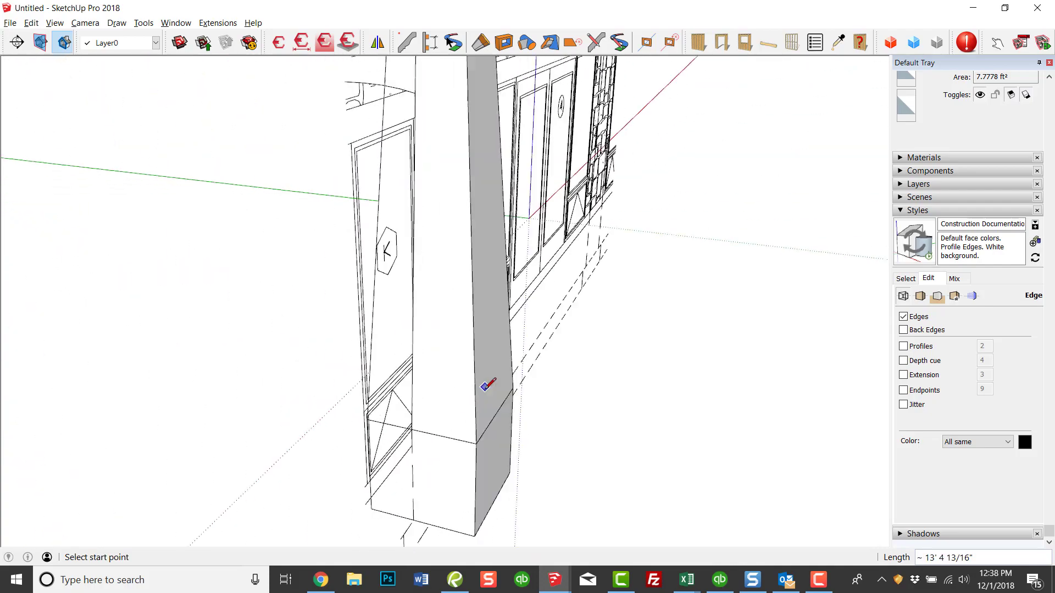
pyautogui.press('f')
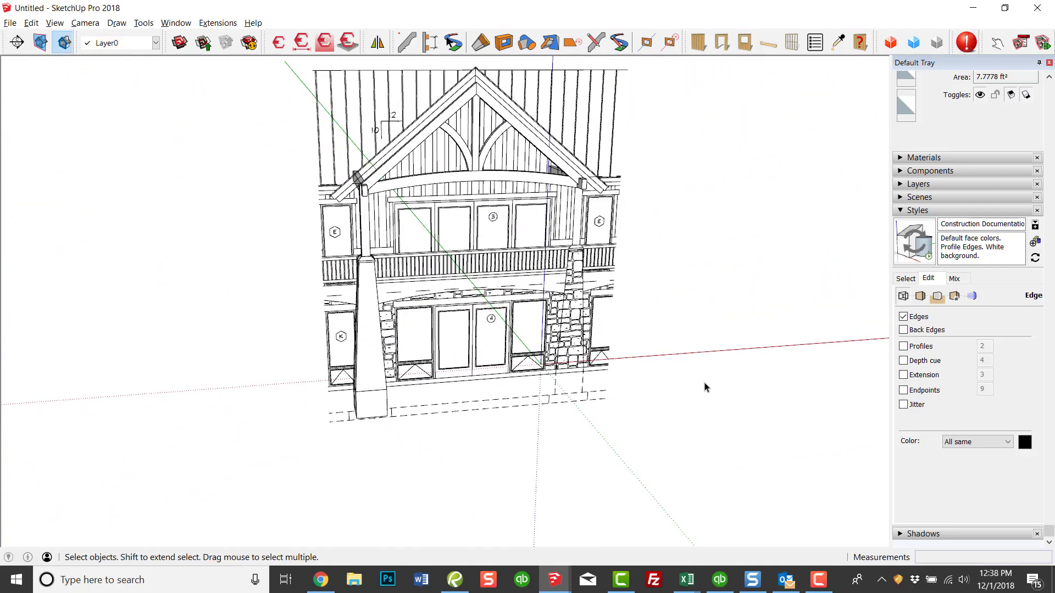
pyautogui.scroll(5, 282, 346)
# Make the tapered column's geometry into a group.
pyautogui.scroll(-2, 288, 328)
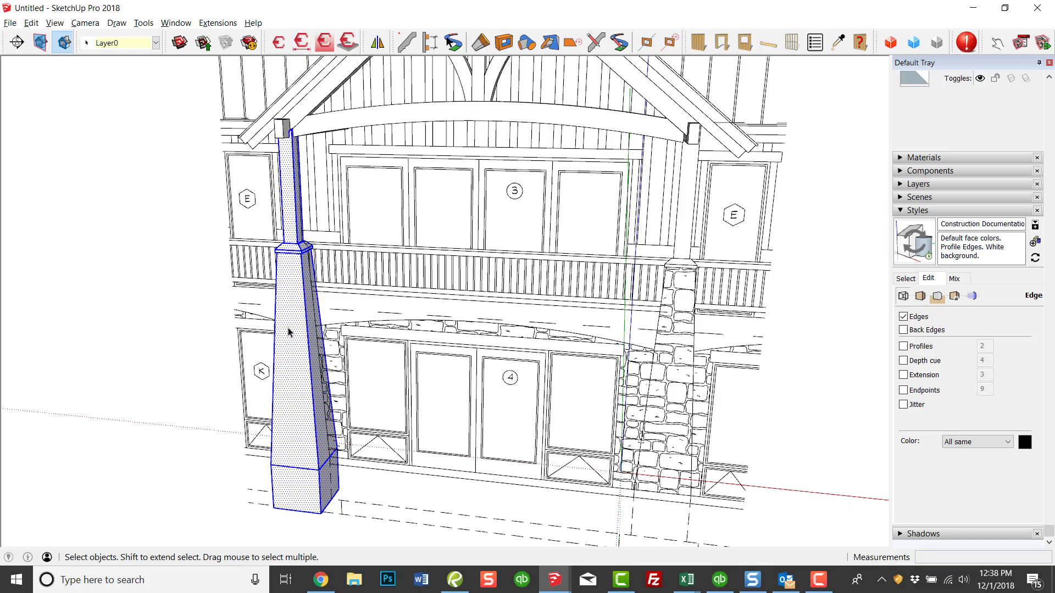
pyautogui.rightClick(295, 343)
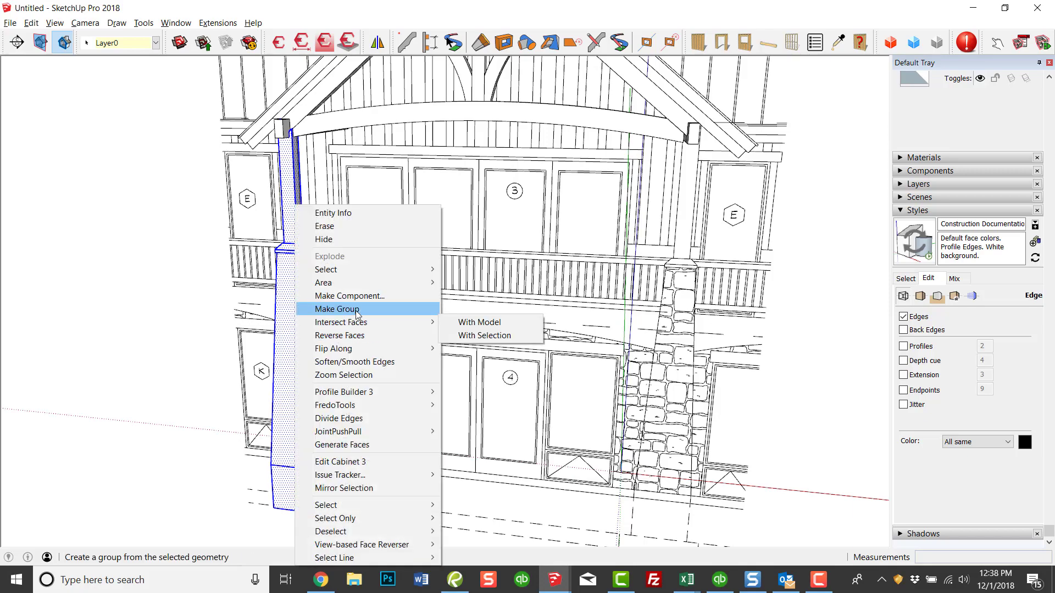
pyautogui.click(356, 311)
# Mirror the column across the ridge's vertical line, keeping the original.
pyautogui.moveTo(357, 307); pyautogui.dragTo(385, 230, button='middle')
pyautogui.scroll(4, 439, 247)
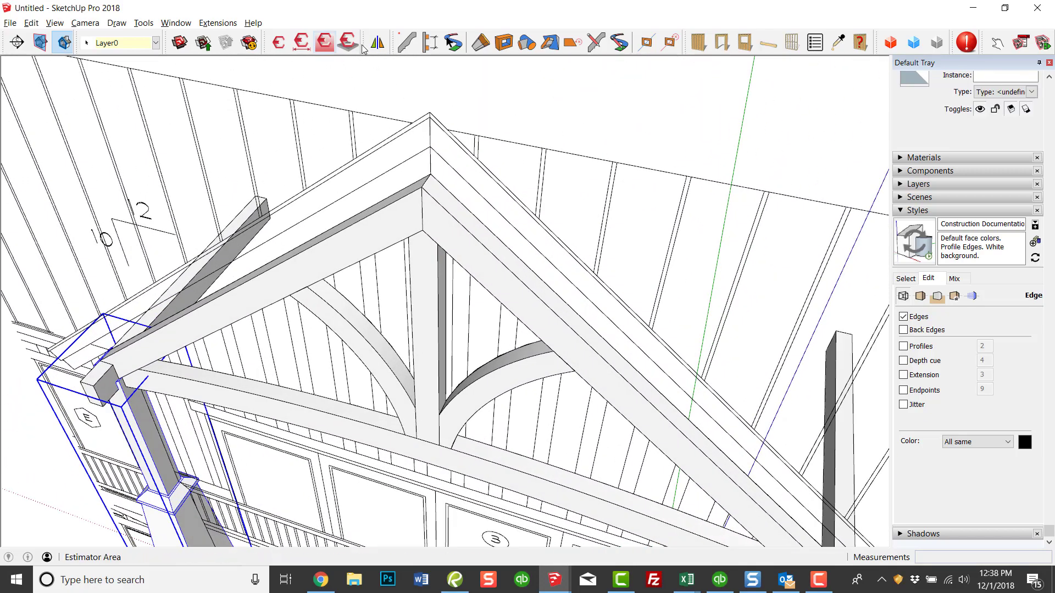
pyautogui.click(431, 174)
pyautogui.scroll(-3, 439, 118)
pyautogui.click(464, 118)
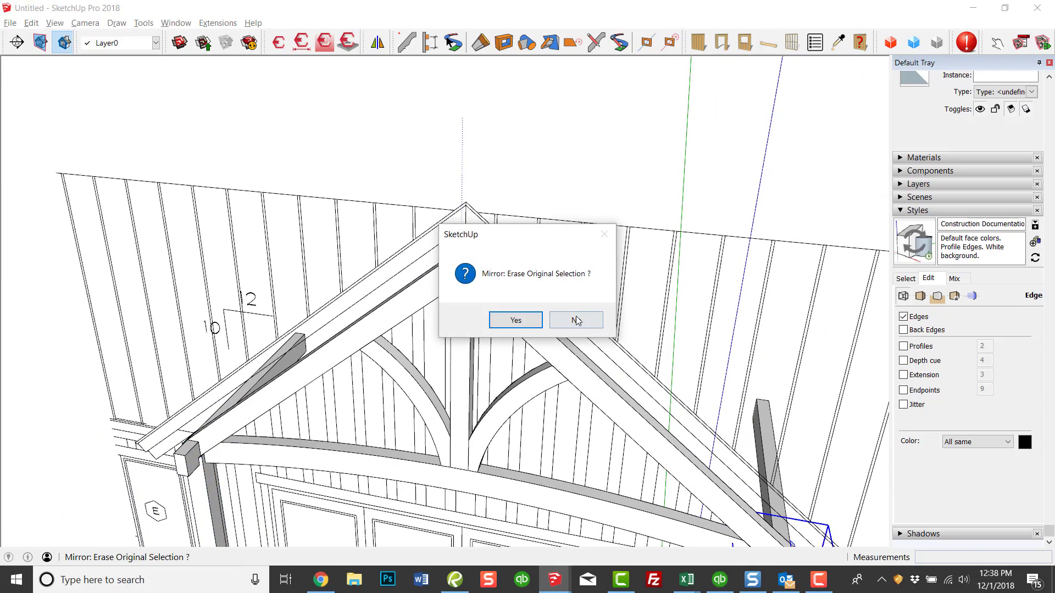
pyautogui.click(585, 320)
pyautogui.moveTo(585, 320)
pyautogui.mouseDown(button='middle')
pyautogui.moveTo(308, 310)
pyautogui.moveTo(647, 302)
pyautogui.moveTo(495, 301)
pyautogui.moveTo(212, 448)
pyautogui.moveTo(508, 424)
pyautogui.moveTo(478, 459)
pyautogui.moveTo(537, 395)
pyautogui.moveTo(511, 528)
pyautogui.mouseUp(button='middle')
pyautogui.scroll(5, 306, 311)
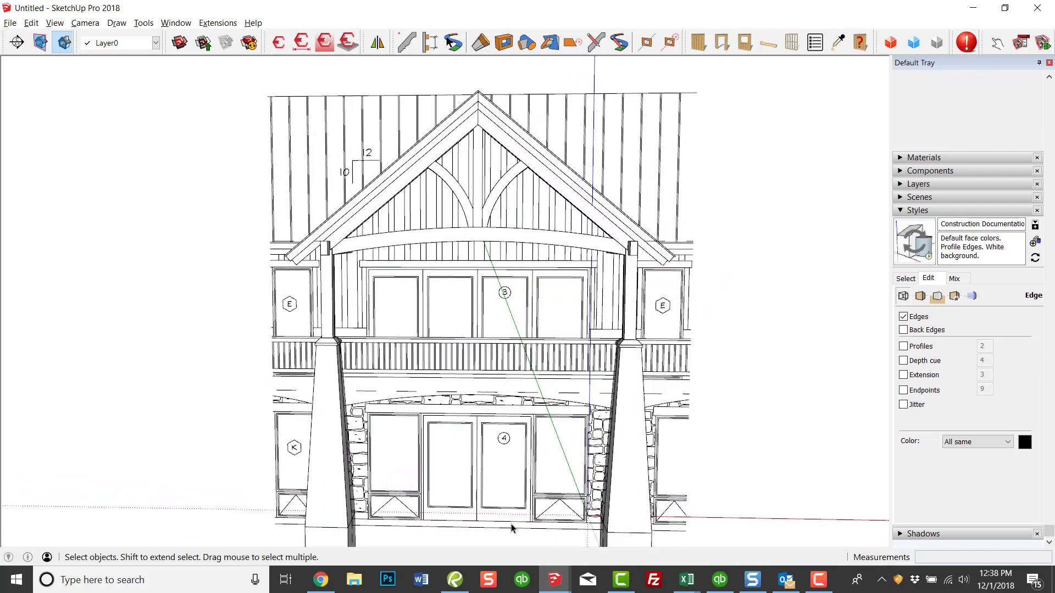
# Switch to the finished house model and orbit around its arched gable truss.
pyautogui.moveTo(552, 581)
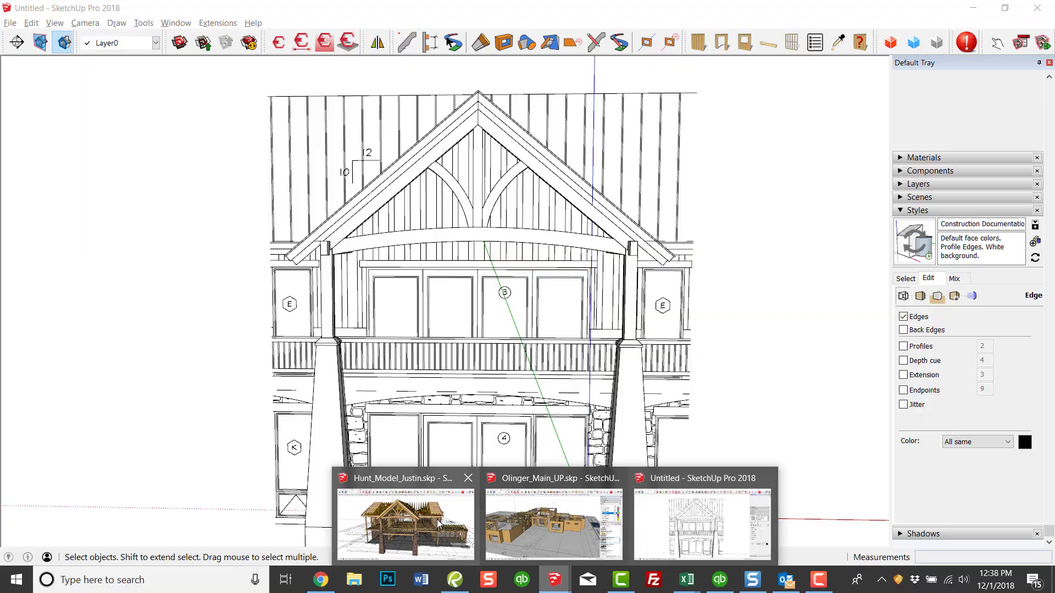
pyautogui.click(455, 522)
pyautogui.moveTo(493, 463); pyautogui.dragTo(585, 294, button='middle')
pyautogui.moveTo(880, 187); pyautogui.dragTo(890, 184, button='middle')
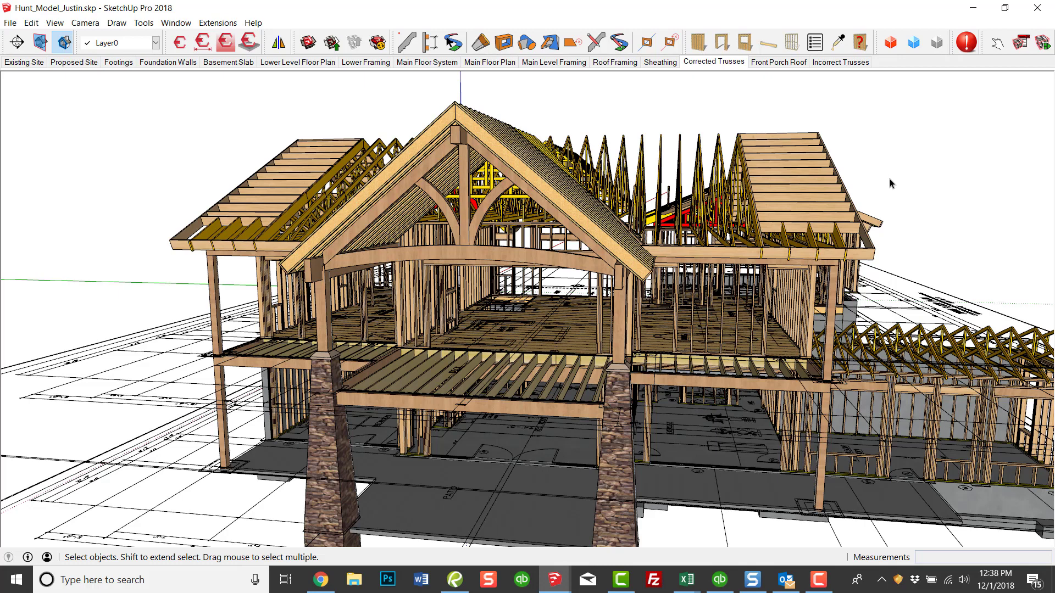
pyautogui.moveTo(891, 183); pyautogui.dragTo(871, 253, button='middle')
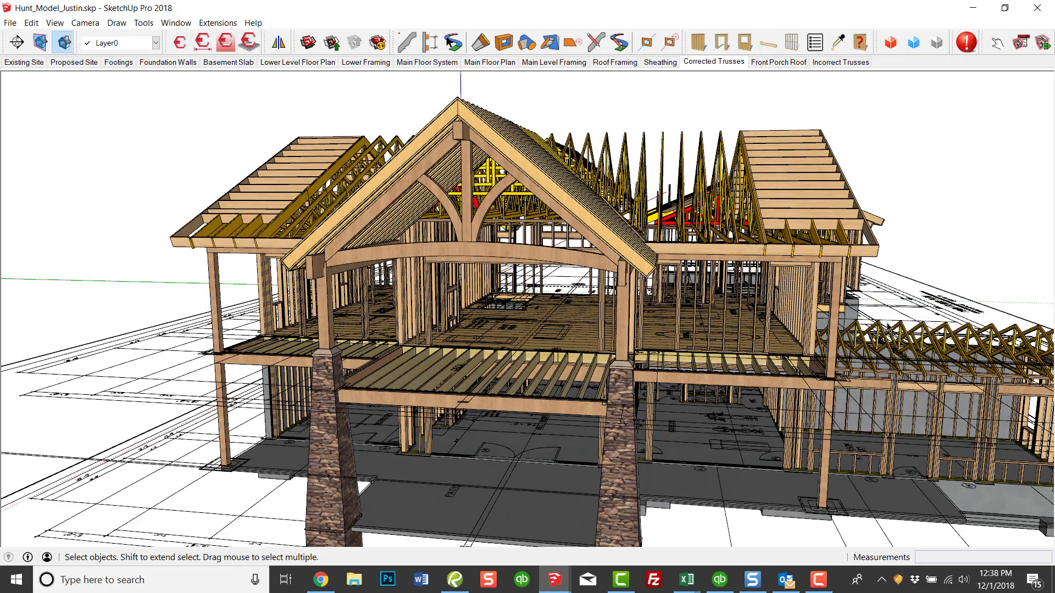